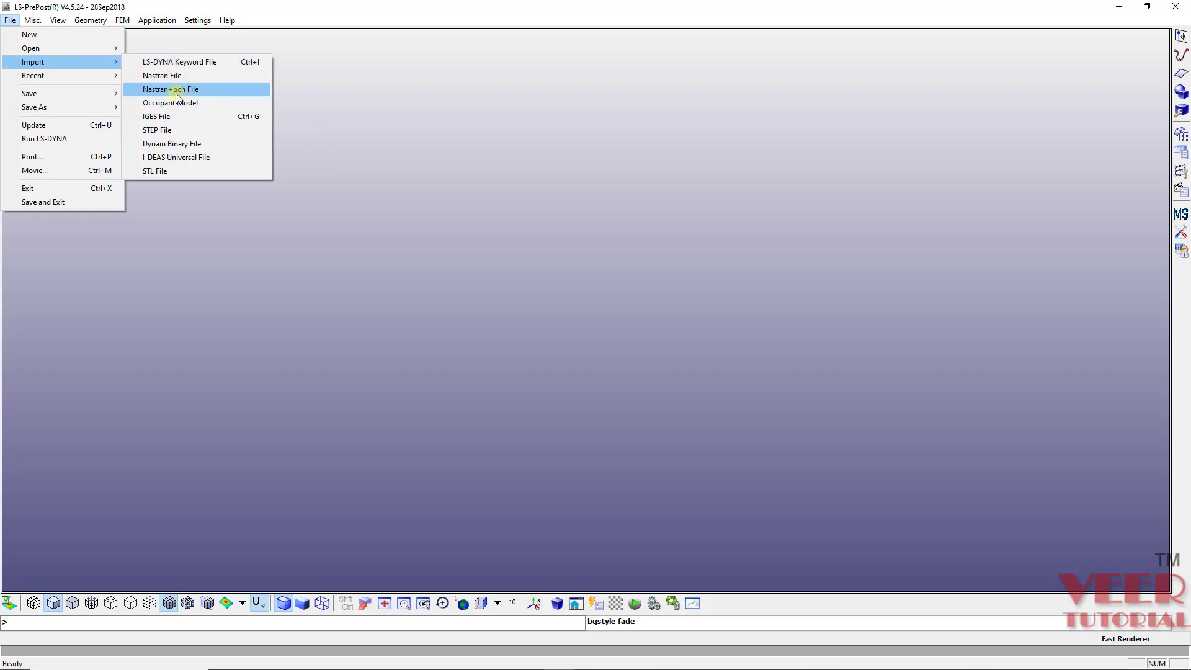
Step: Start a STEP file import, then cancel the Import File dialog
{"action": "left_click", "coordinate": [168, 132]}
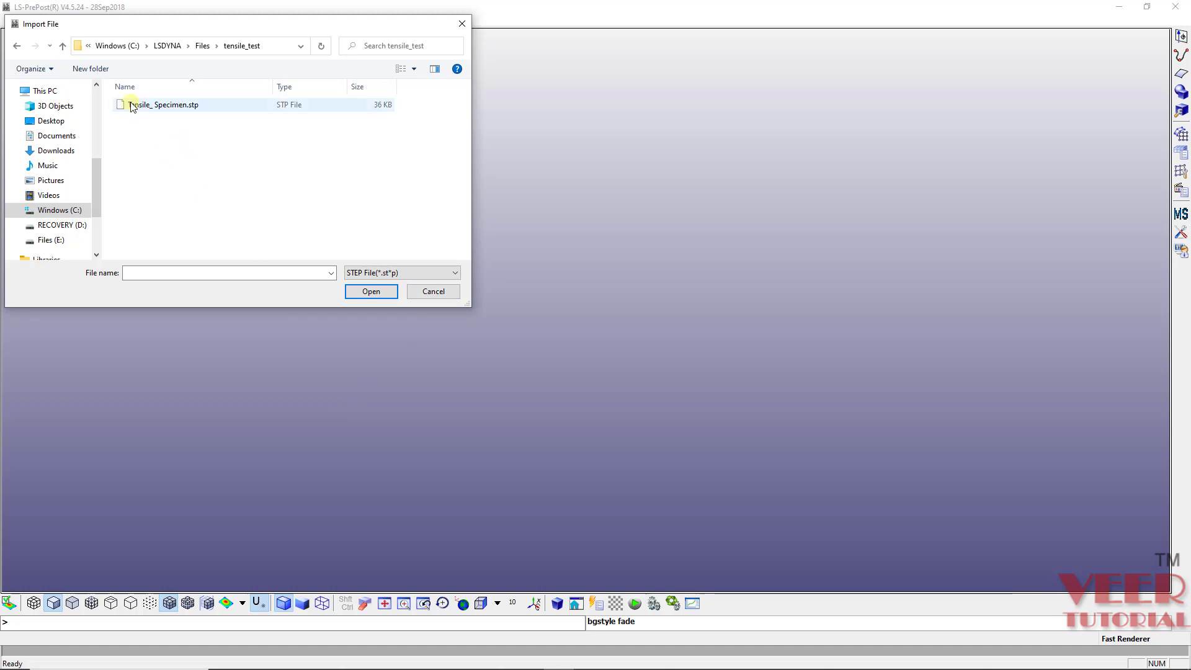
{"action": "left_click", "coordinate": [453, 294]}
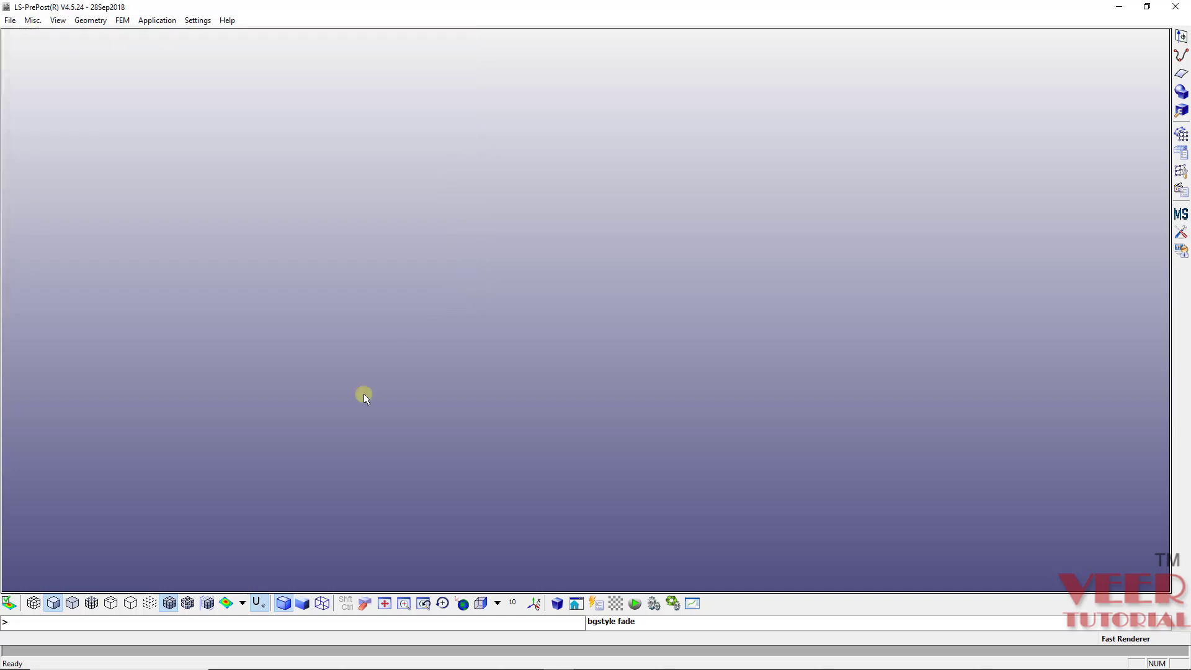
Step: Drag Tensile_Specimen.stp from File Explorer onto the LS-PrePost canvas to import it
{"action": "key", "text": "alt+Tab"}
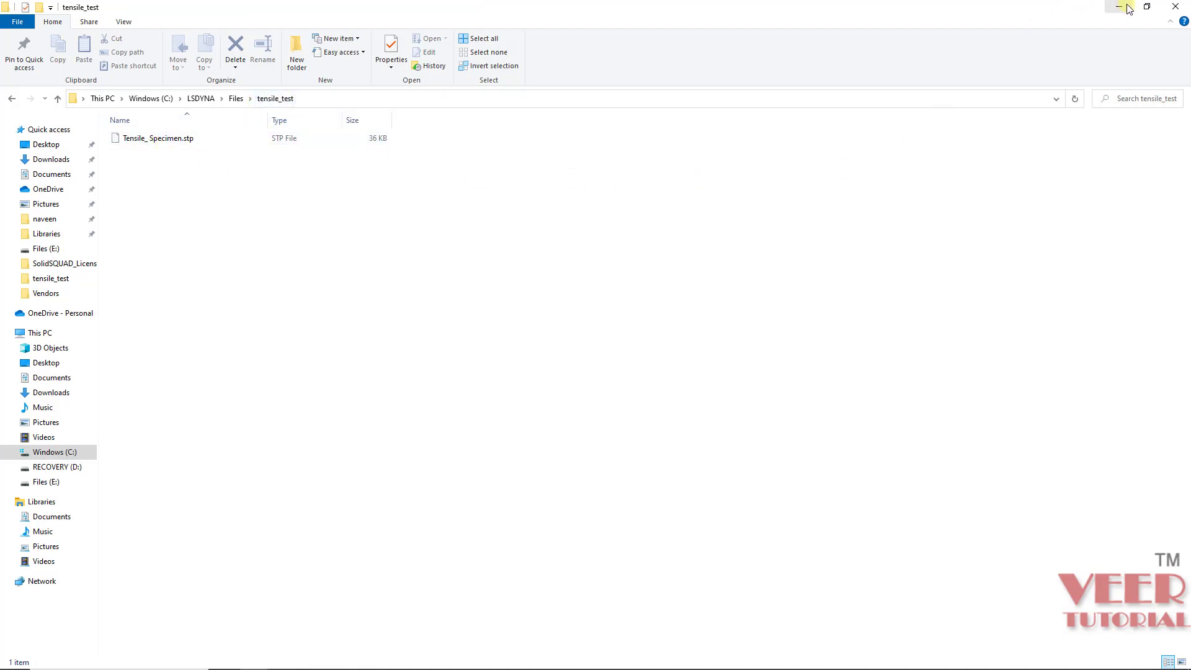
{"action": "left_click", "coordinate": [1147, 7]}
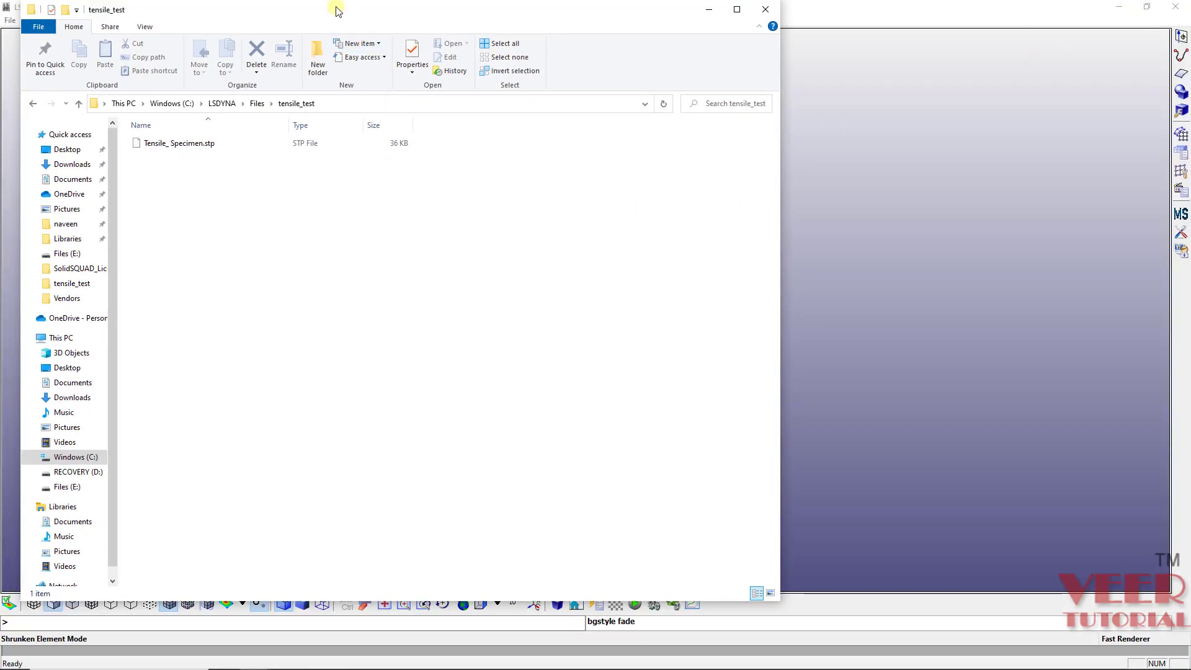
{"action": "left_click_drag", "start_coordinate": [335, 8], "coordinate": [817, 108]}
{"action": "left_click", "coordinate": [683, 247]}
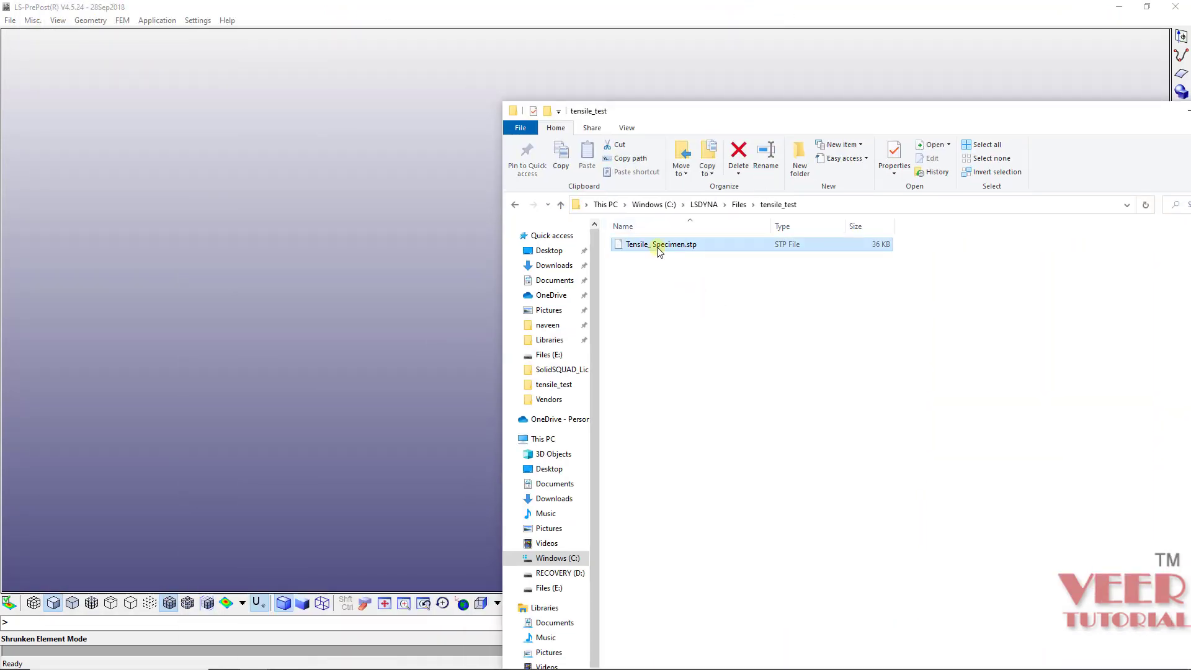
{"action": "left_click_drag", "start_coordinate": [659, 246], "coordinate": [233, 258]}
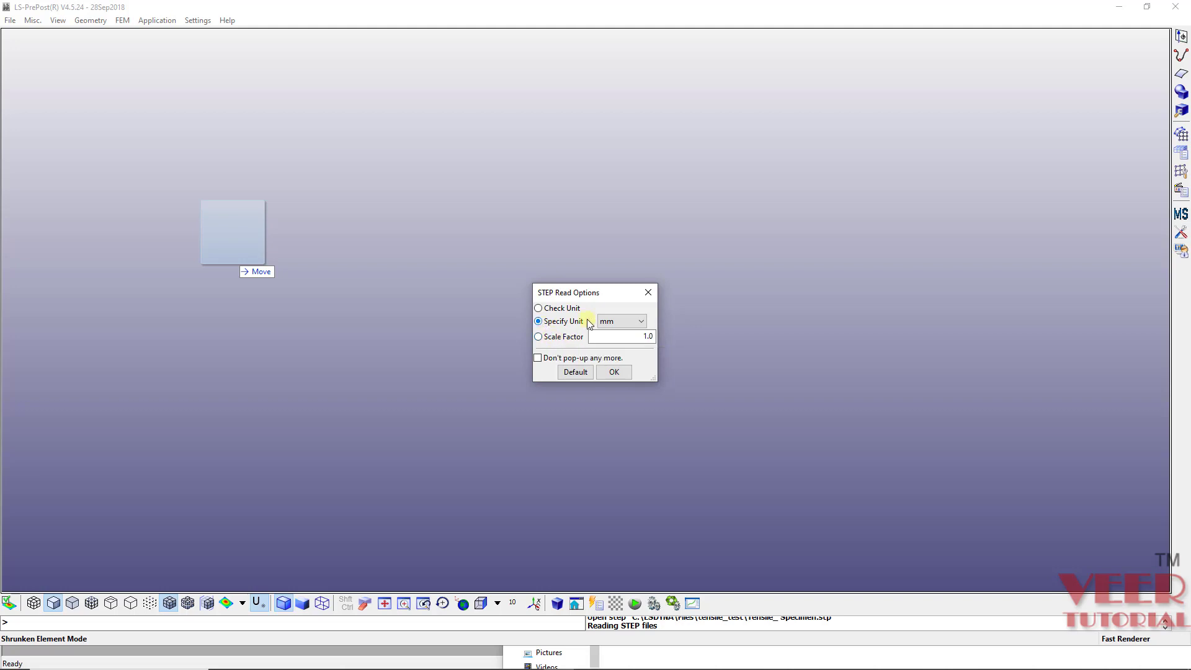
{"action": "left_click", "coordinate": [631, 322]}
Step: Import the specimen in mm and orbit the dog-bone solid into a tilted 3-D view
{"action": "left_click", "coordinate": [632, 323]}
{"action": "left_click", "coordinate": [620, 372]}
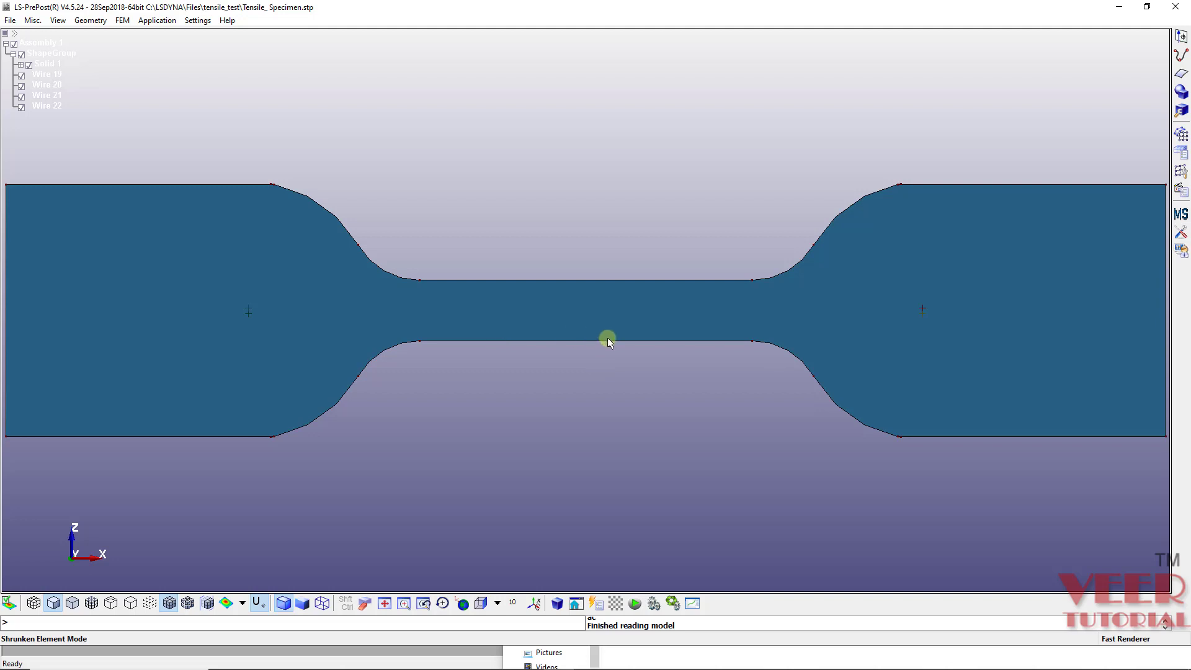
{"action": "scroll", "coordinate": [608, 337], "scroll_direction": "down", "scroll_amount": 2}
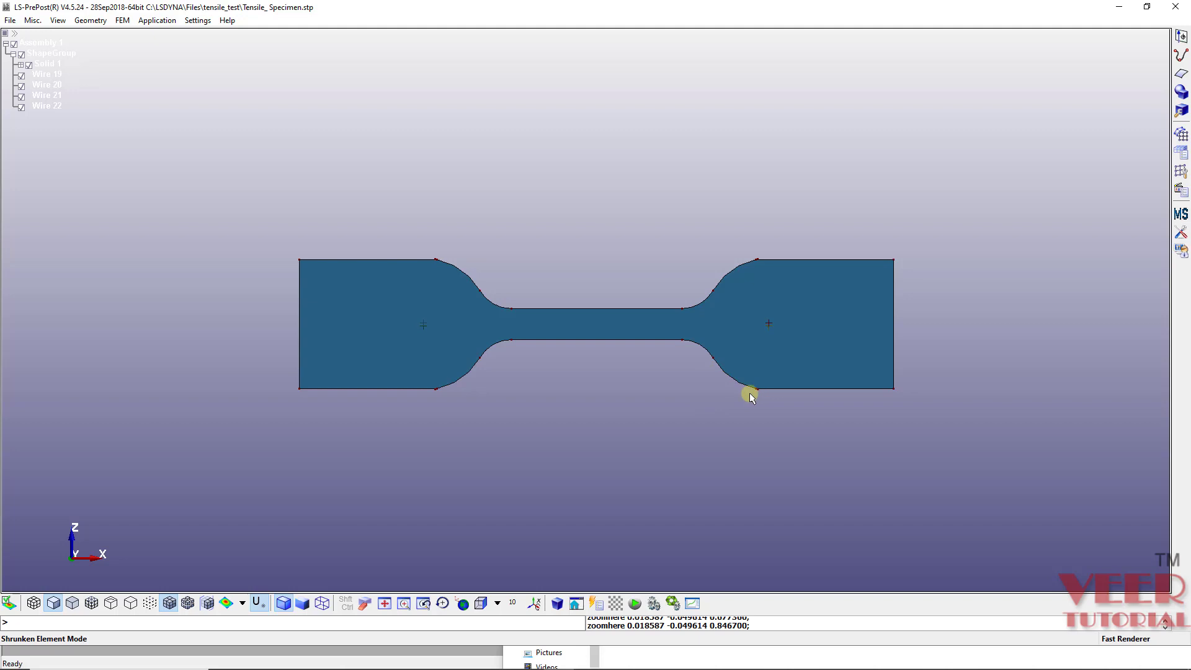
{"action": "left_click_drag", "start_coordinate": [736, 397], "coordinate": [575, 366], "text": "ctrl"}
{"action": "scroll", "coordinate": [329, 369], "scroll_direction": "up", "scroll_amount": 8}
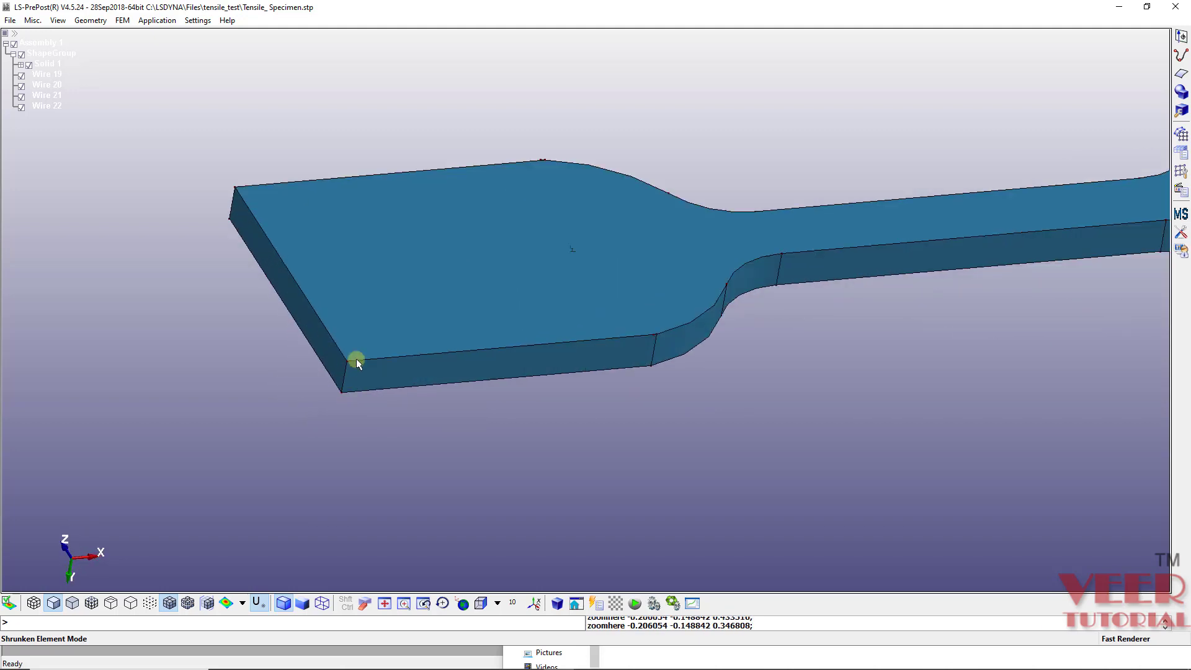
{"action": "scroll", "coordinate": [308, 378], "scroll_direction": "down", "scroll_amount": 6}
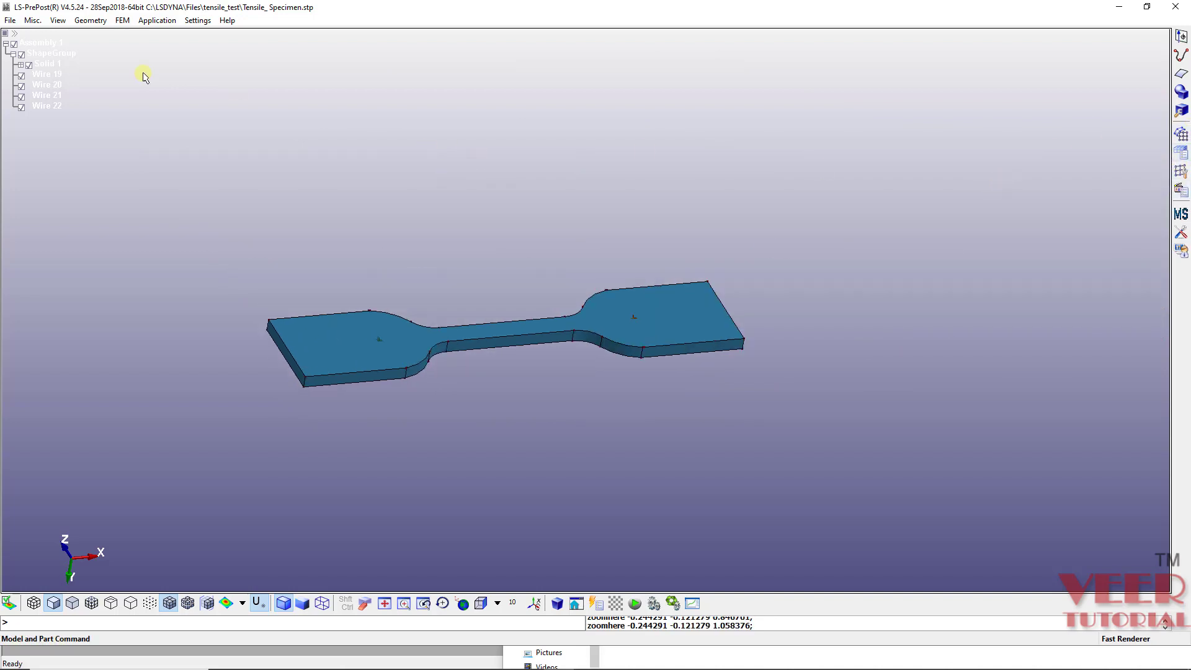
Step: Show text labels beside the right toolbar icons and open the GeoTol Measure tool
{"action": "left_click", "coordinate": [57, 21]}
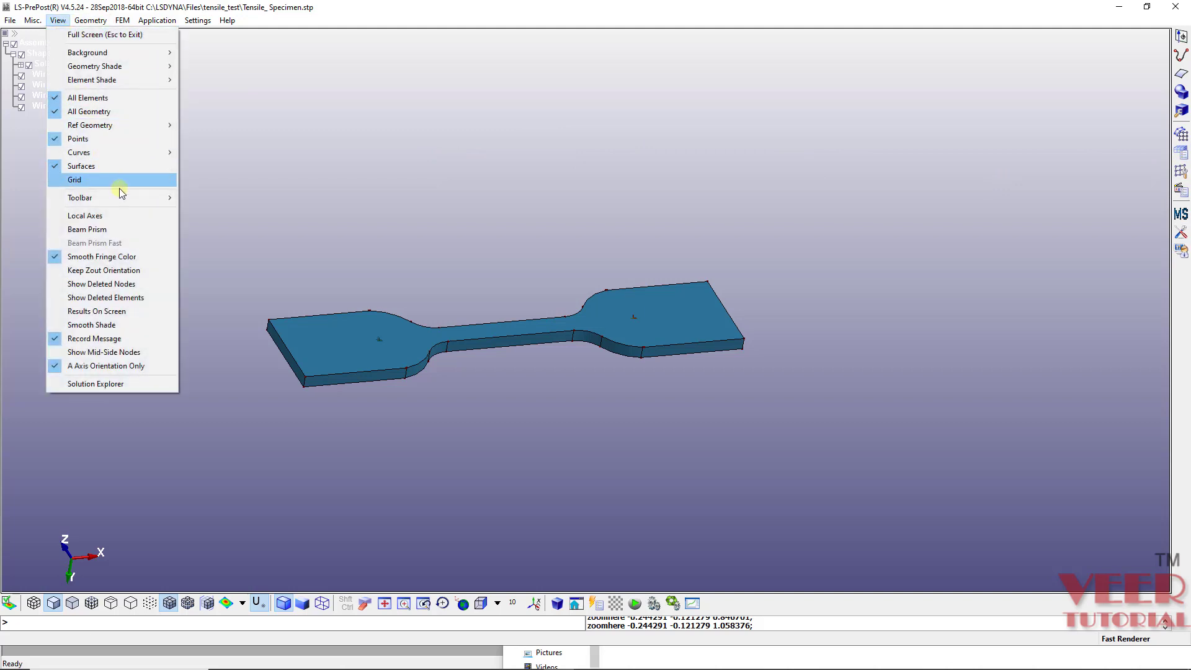
{"action": "mouse_move", "coordinate": [118, 203]}
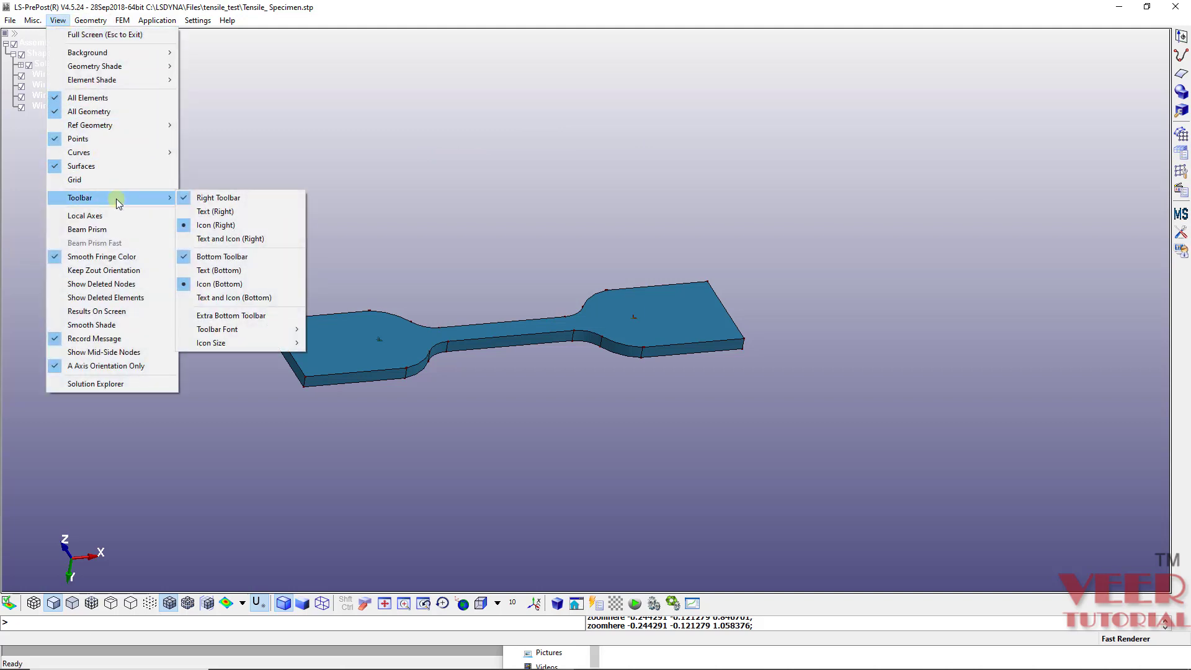
{"action": "left_click", "coordinate": [233, 239]}
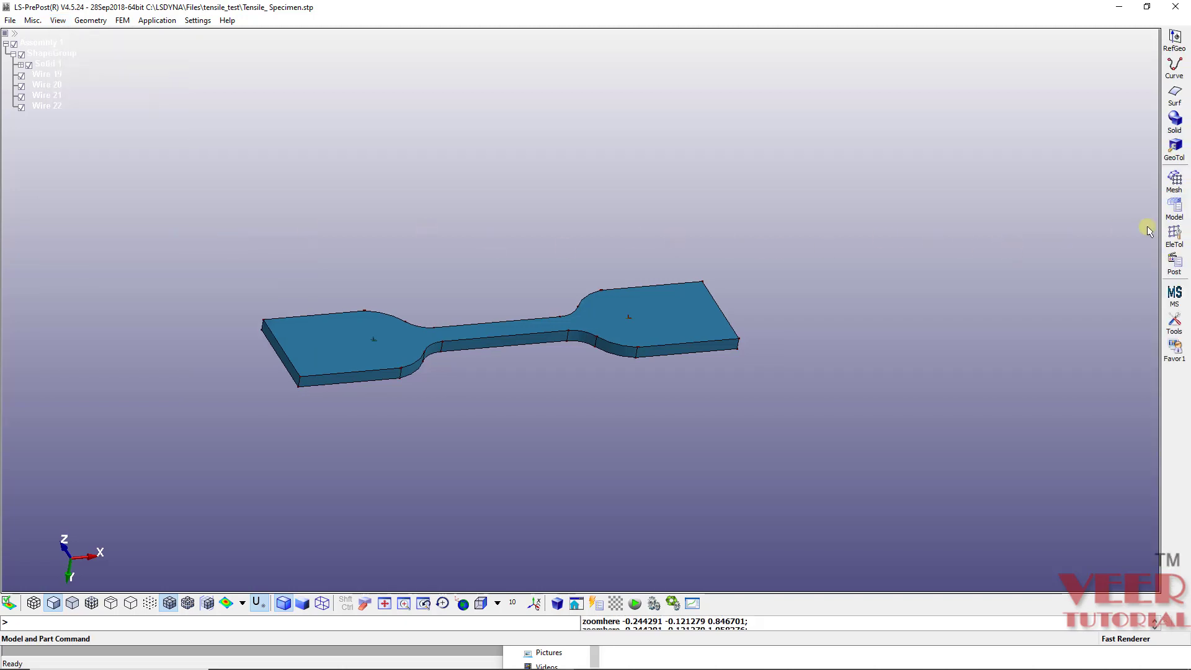
{"action": "left_click", "coordinate": [1182, 155]}
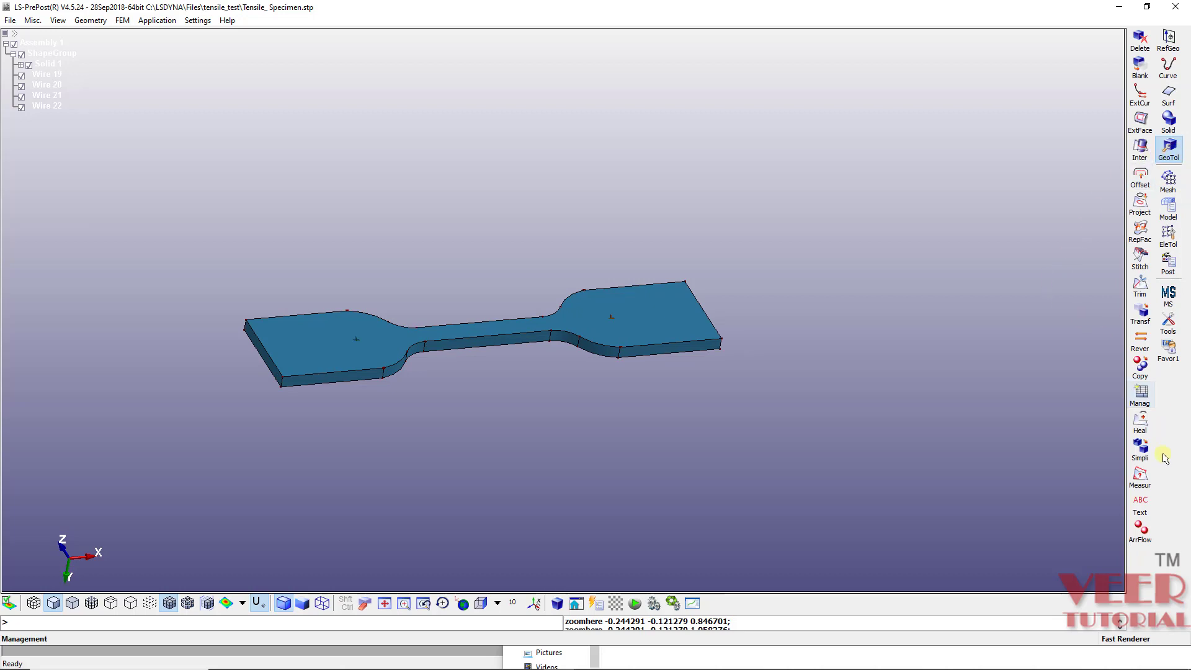
{"action": "left_click", "coordinate": [1141, 478]}
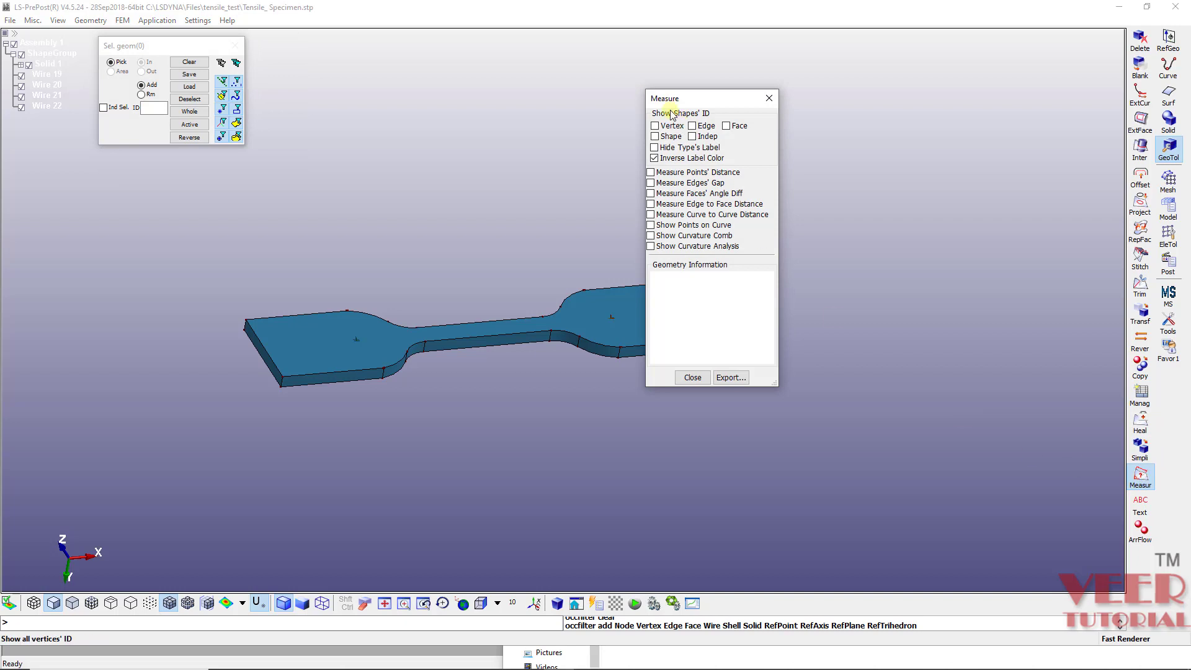
Step: Measure thickness edge 33 as 3 long, then clear the pick
{"action": "left_click_drag", "start_coordinate": [665, 101], "coordinate": [837, 93]}
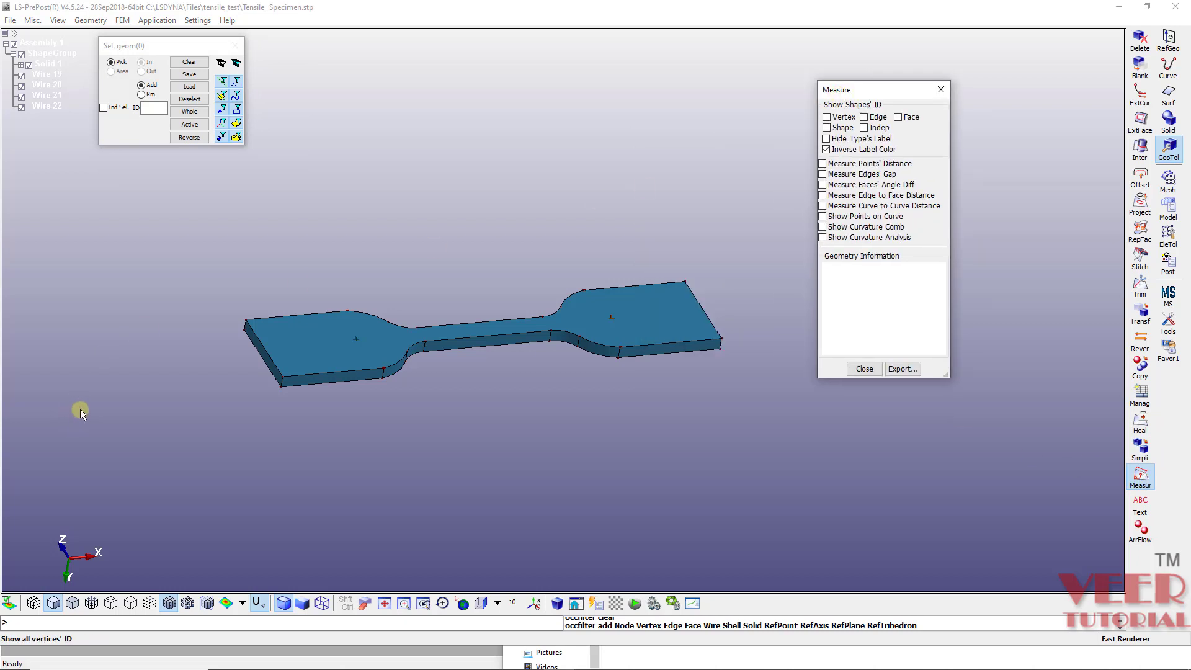
{"action": "scroll", "coordinate": [303, 382], "scroll_direction": "up", "scroll_amount": 5}
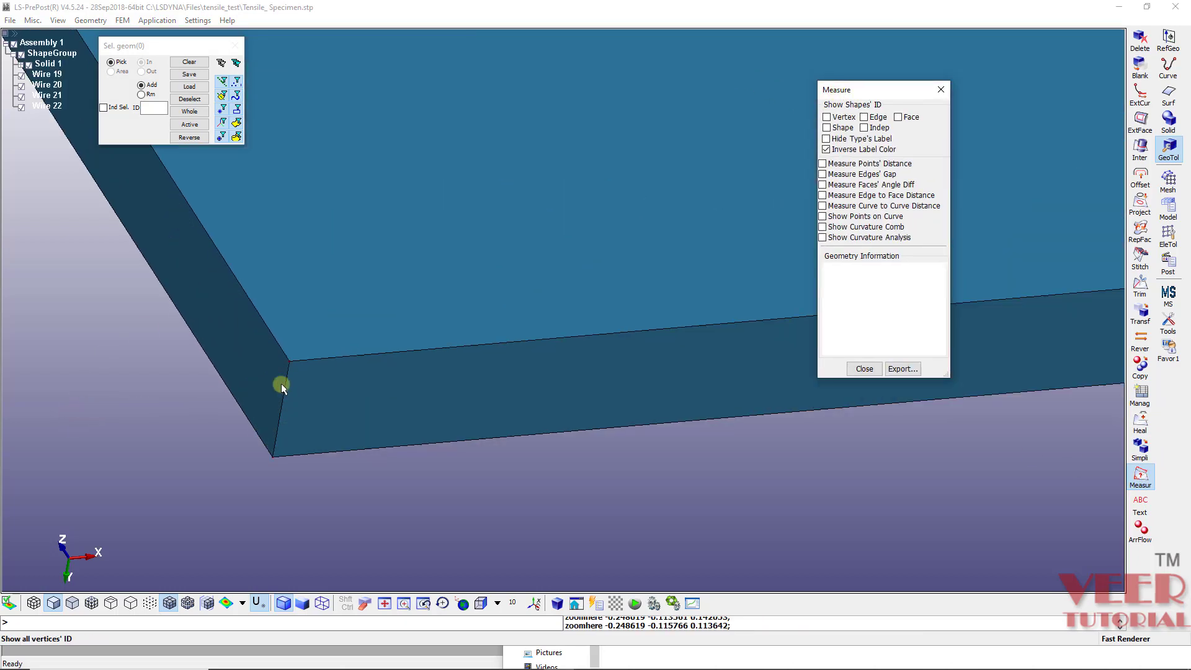
{"action": "scroll", "coordinate": [281, 383], "scroll_direction": "up", "scroll_amount": 2}
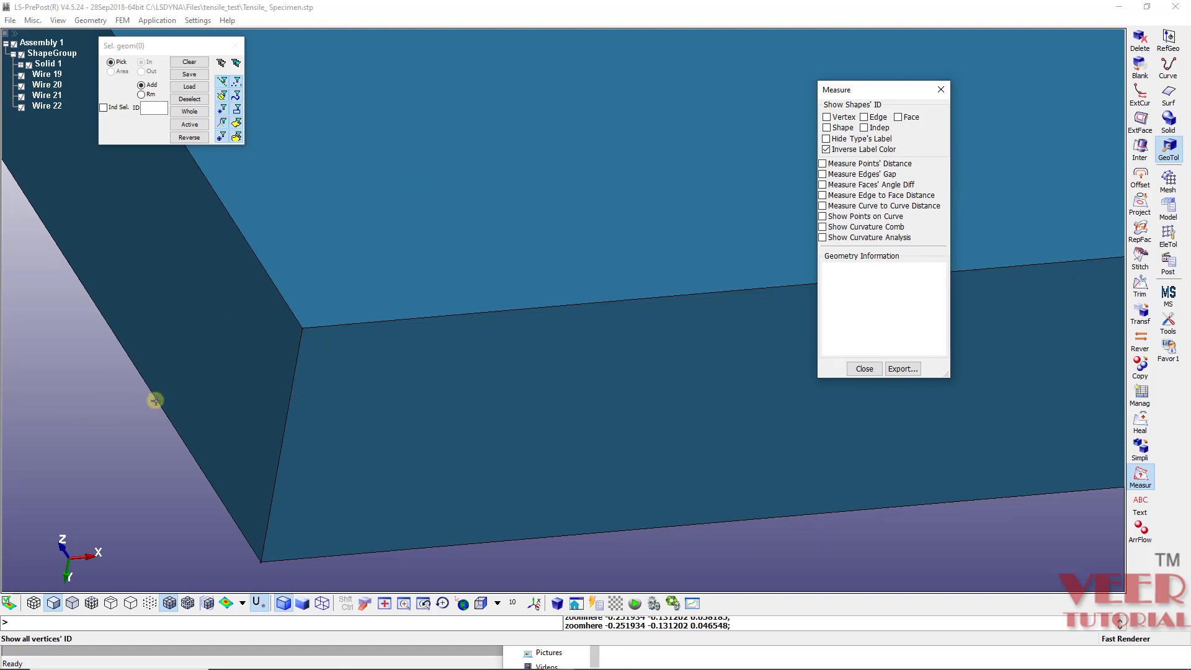
{"action": "left_click", "coordinate": [289, 395]}
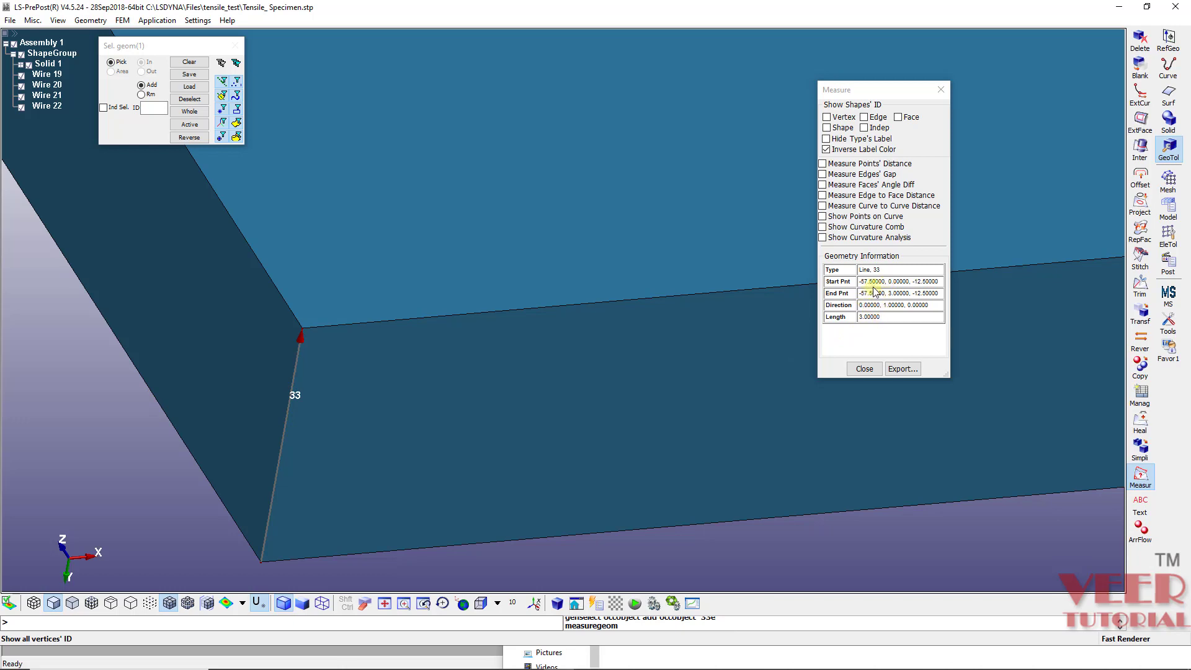
{"action": "left_click", "coordinate": [887, 317]}
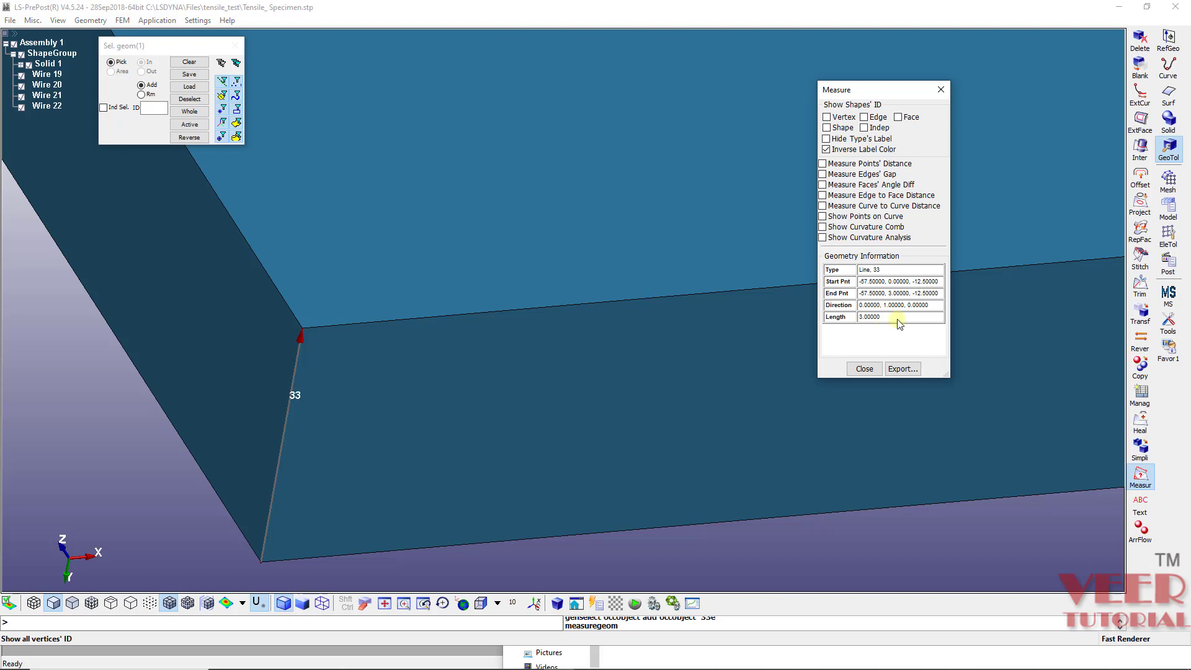
{"action": "left_click", "coordinate": [189, 63]}
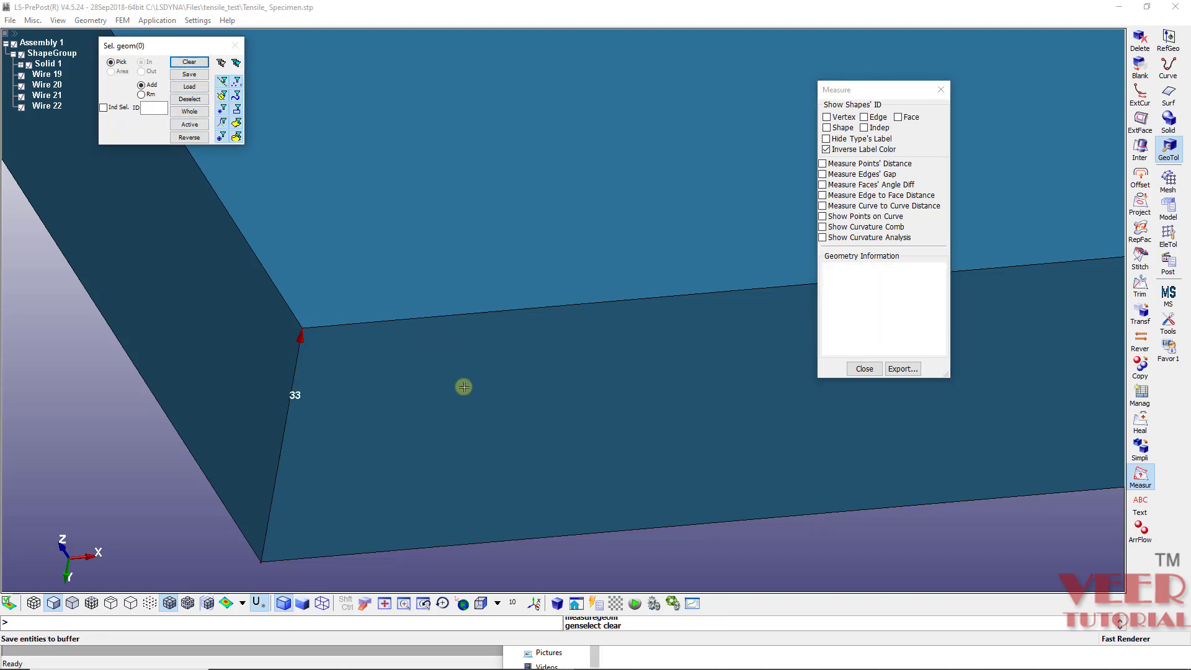
Step: Measure end-width edge 34 and read its length of 25 mm
{"action": "scroll", "coordinate": [505, 481], "scroll_direction": "down", "scroll_amount": 5}
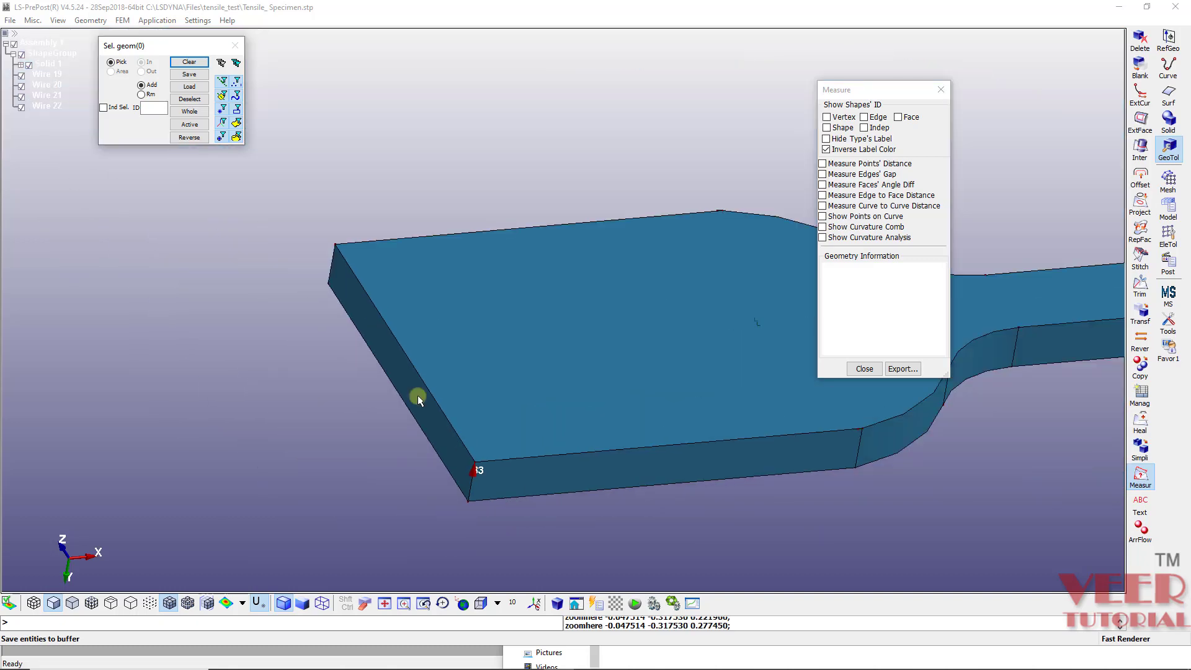
{"action": "scroll", "coordinate": [428, 294], "scroll_direction": "up", "scroll_amount": 6}
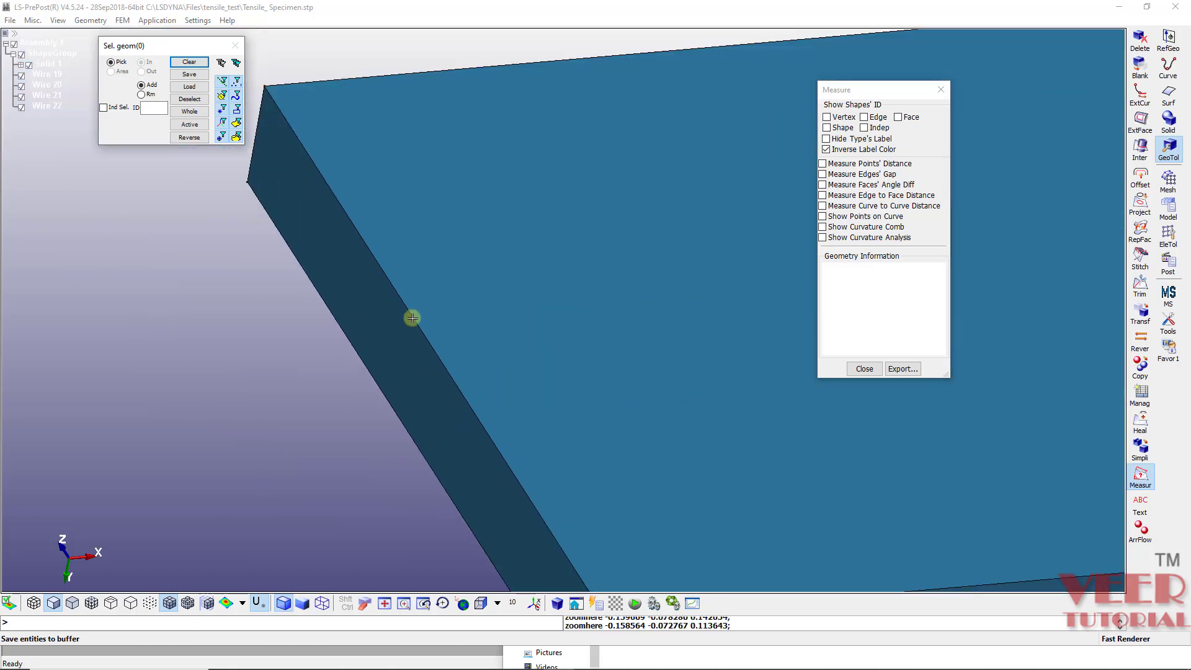
{"action": "left_click", "coordinate": [414, 314]}
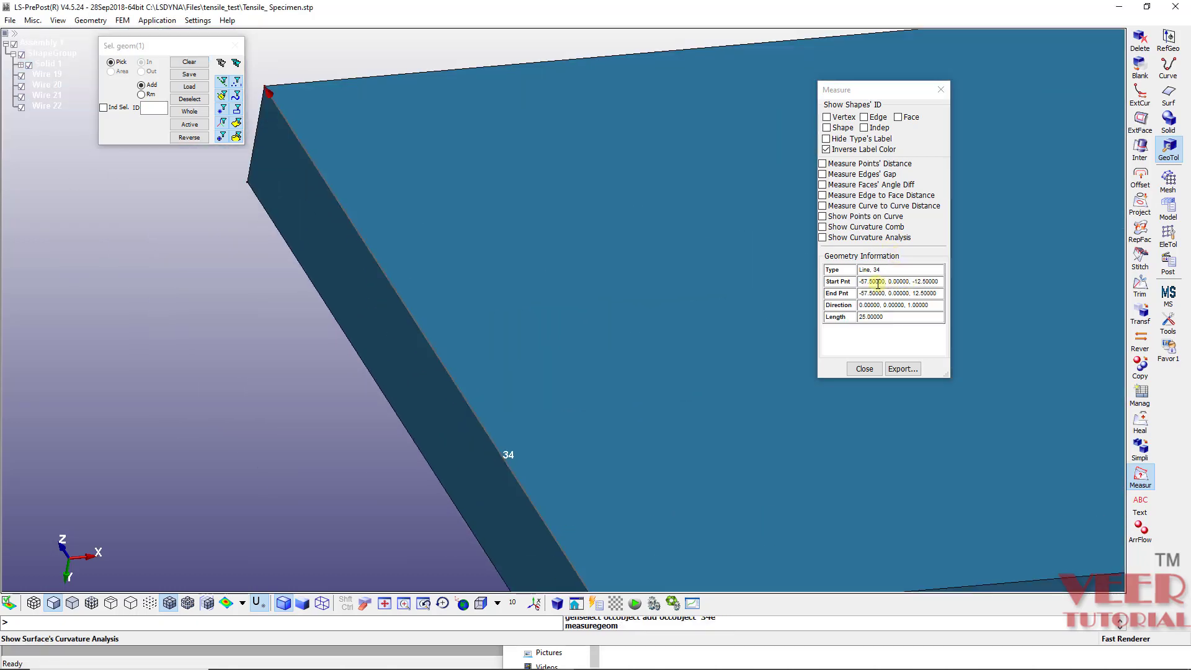
{"action": "double_click", "coordinate": [886, 320]}
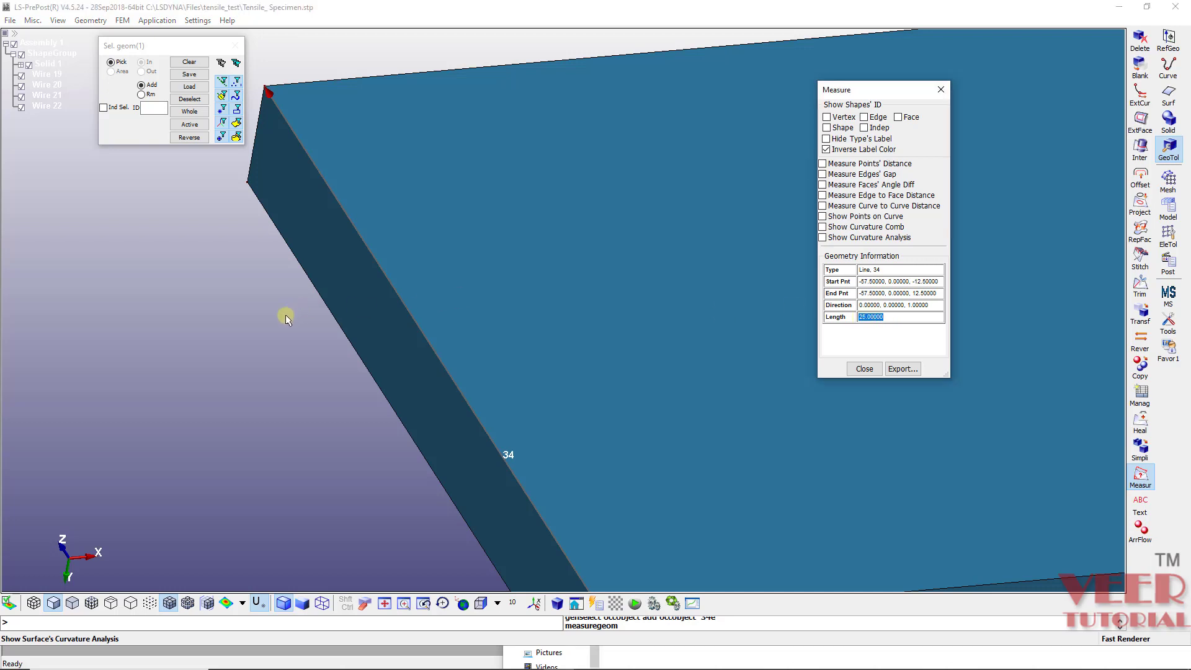
{"action": "scroll", "coordinate": [284, 316], "scroll_direction": "down", "scroll_amount": 3}
{"action": "scroll", "coordinate": [252, 372], "scroll_direction": "up", "scroll_amount": 2}
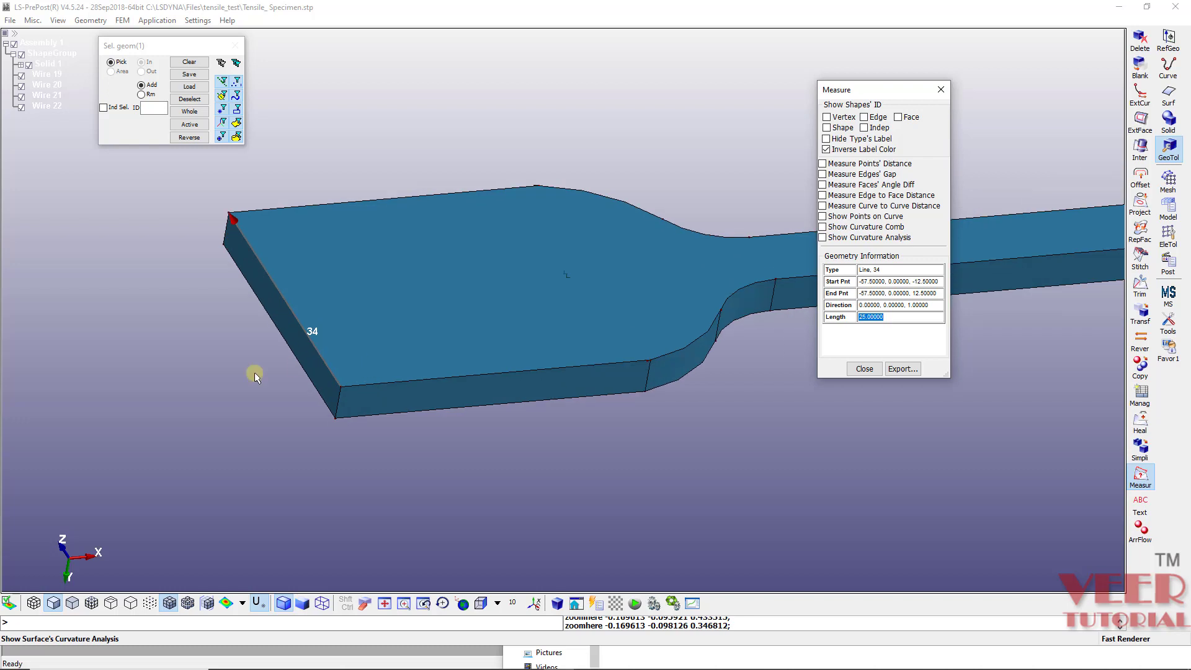
{"action": "scroll", "coordinate": [314, 389], "scroll_direction": "down", "scroll_amount": 4}
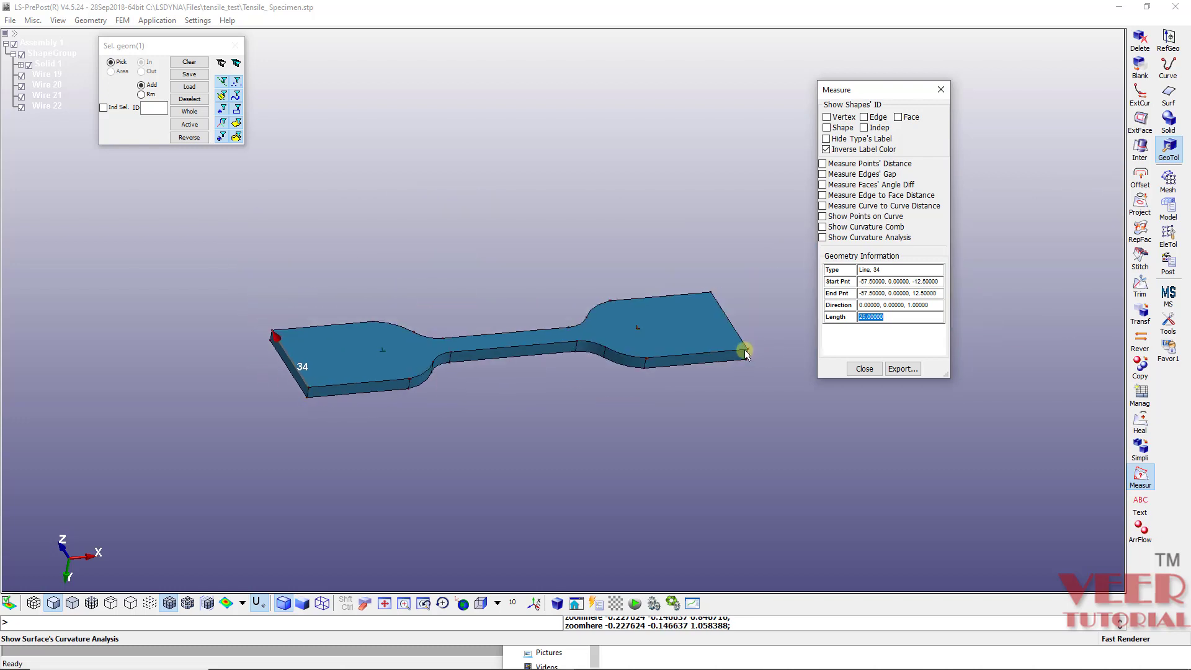
{"action": "scroll", "coordinate": [747, 347], "scroll_direction": "up", "scroll_amount": 2}
{"action": "scroll", "coordinate": [42, 407], "scroll_direction": "up", "scroll_amount": 1}
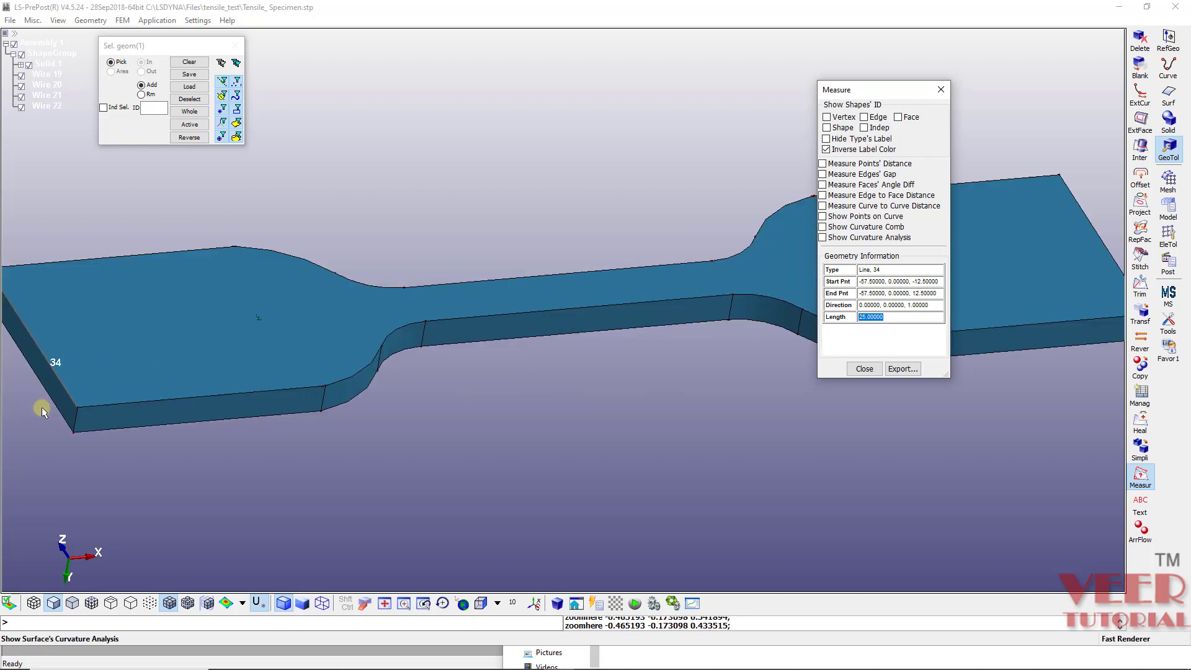
{"action": "scroll", "coordinate": [47, 408], "scroll_direction": "down", "scroll_amount": 2}
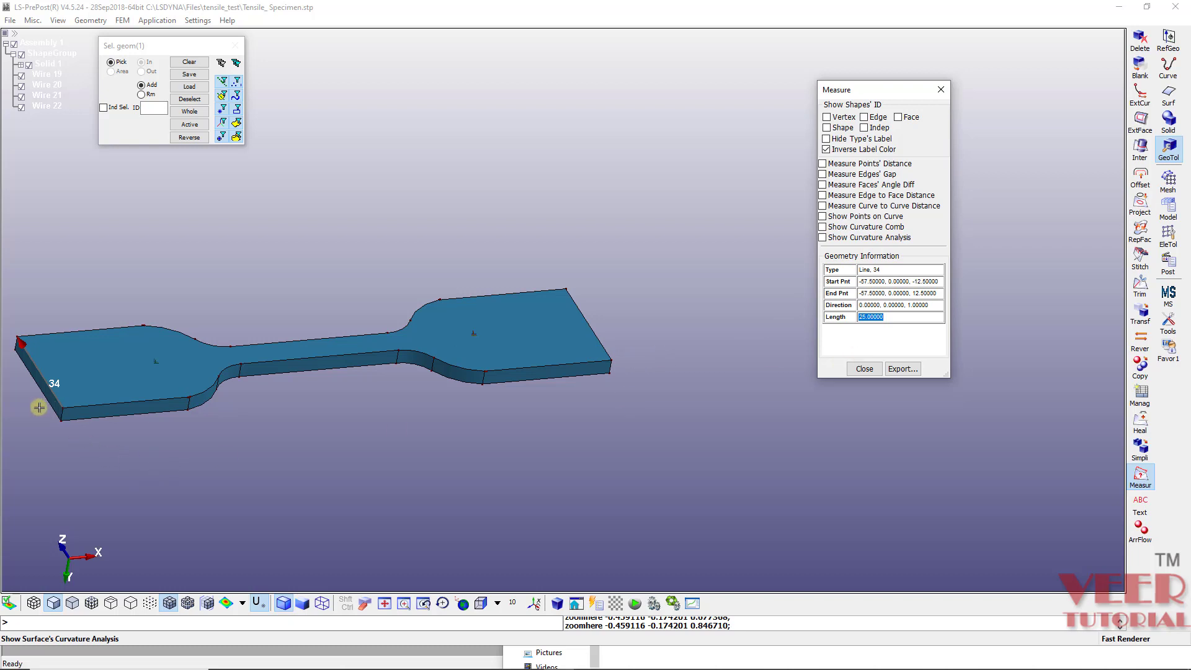
{"action": "scroll", "coordinate": [28, 410], "scroll_direction": "up", "scroll_amount": 3}
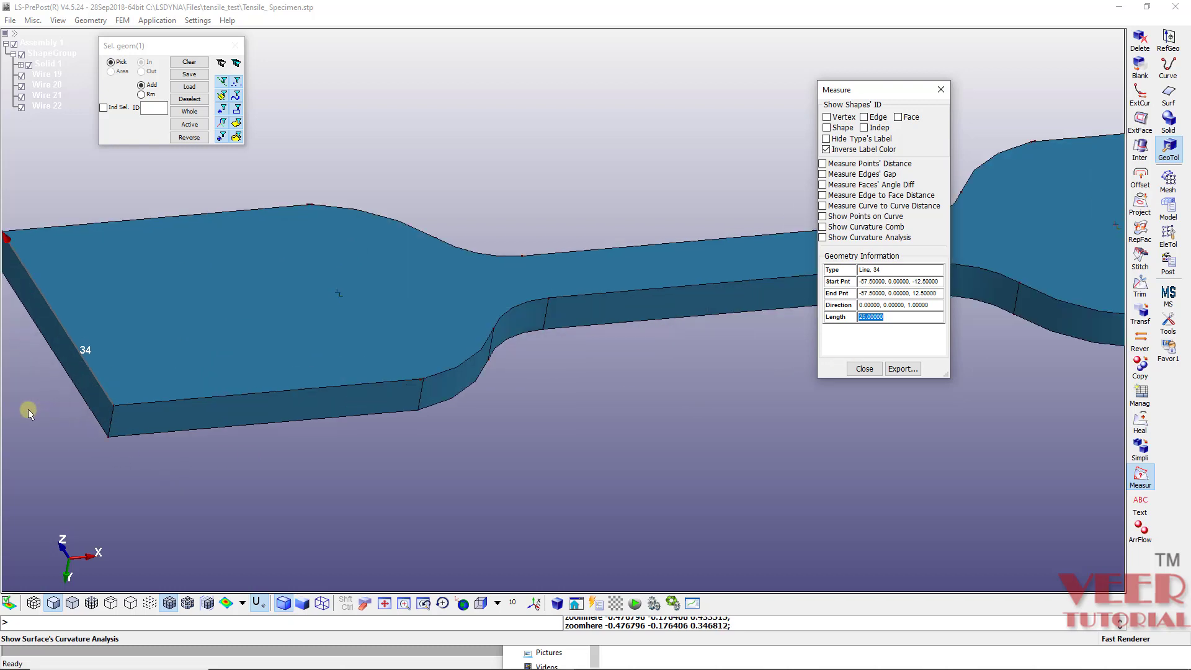
{"action": "left_click", "coordinate": [189, 61]}
{"action": "scroll", "coordinate": [103, 398], "scroll_direction": "up", "scroll_amount": 5}
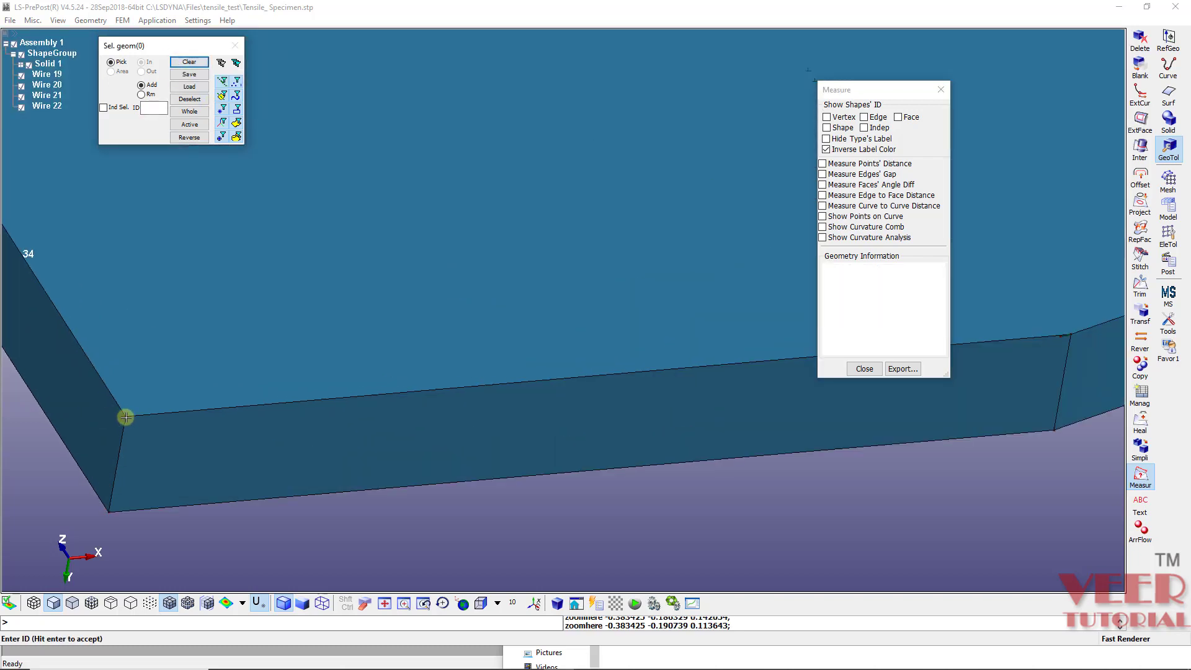
{"action": "left_click", "coordinate": [133, 421]}
{"action": "scroll", "coordinate": [118, 422], "scroll_direction": "down", "scroll_amount": 5}
{"action": "scroll", "coordinate": [639, 372], "scroll_direction": "up", "scroll_amount": 10}
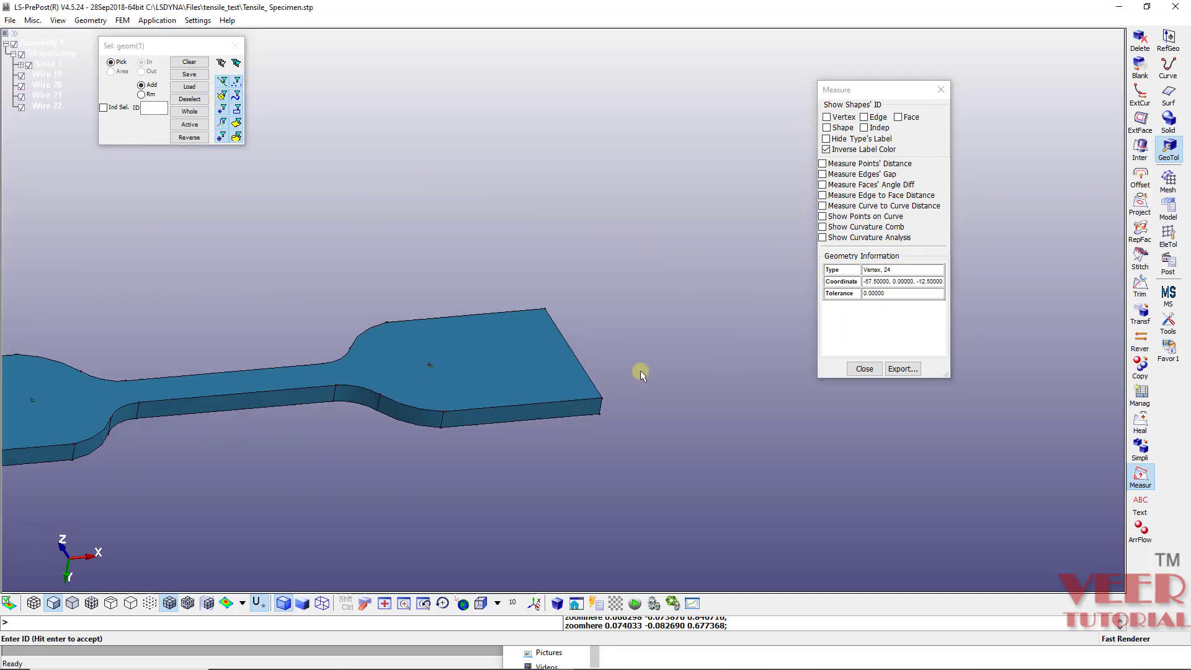
{"action": "left_click", "coordinate": [586, 360]}
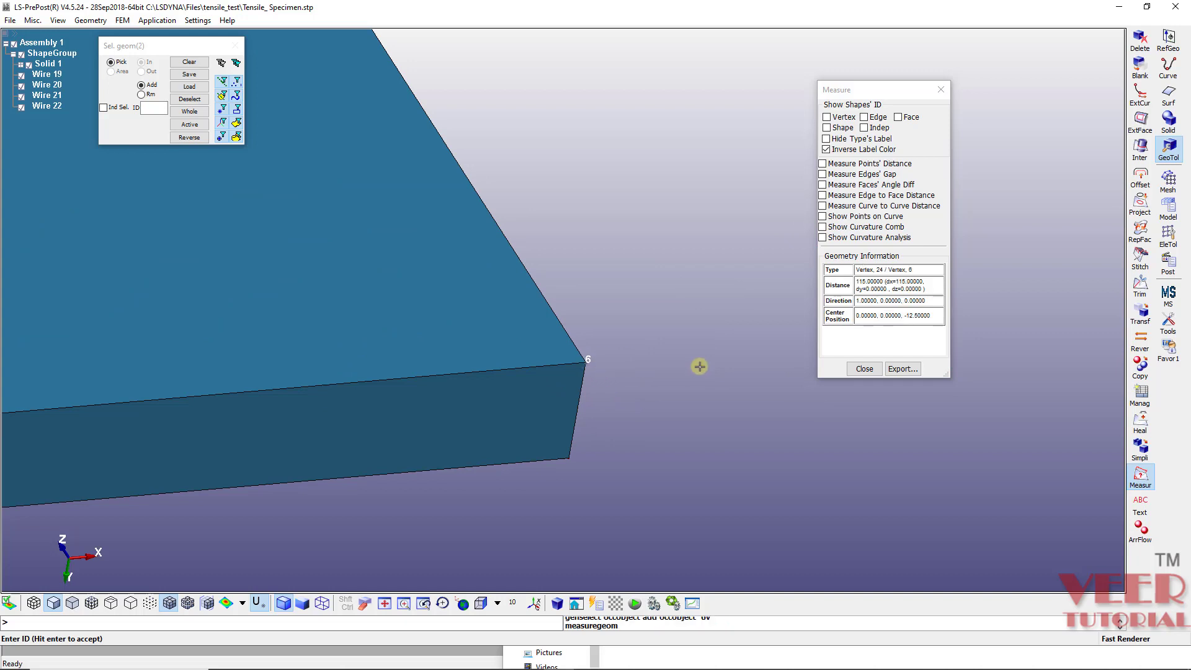
{"action": "scroll", "coordinate": [652, 384], "scroll_direction": "down", "scroll_amount": 10}
{"action": "scroll", "coordinate": [658, 378], "scroll_direction": "down", "scroll_amount": 2}
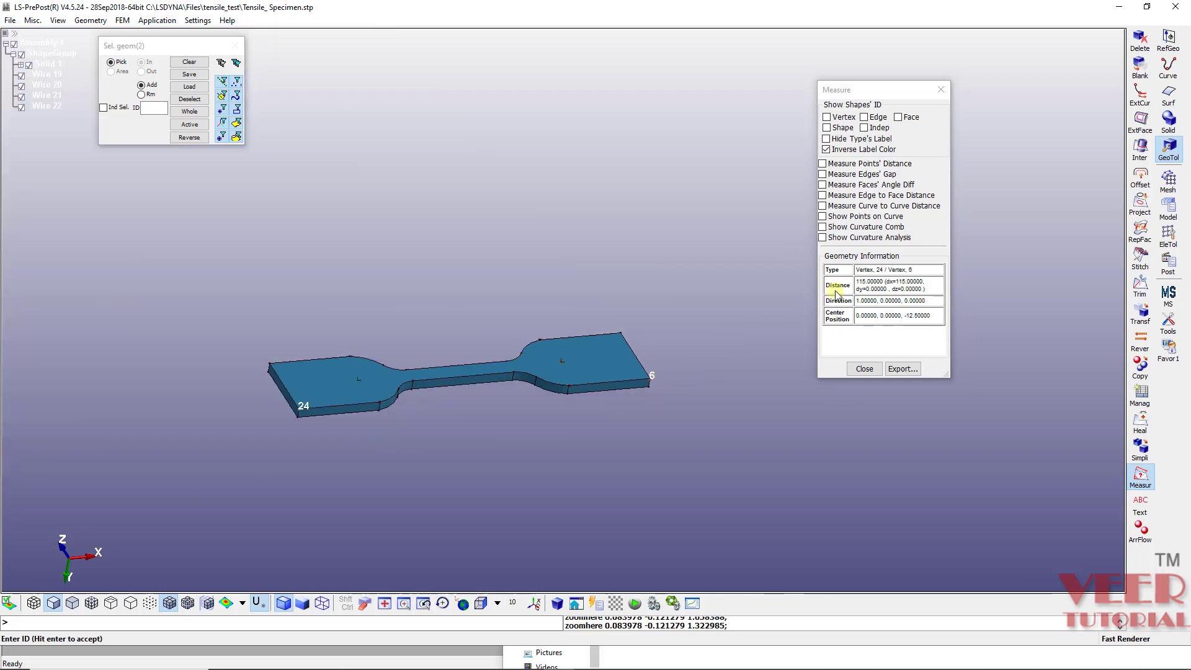
{"action": "left_click_drag", "start_coordinate": [858, 284], "coordinate": [886, 282]}
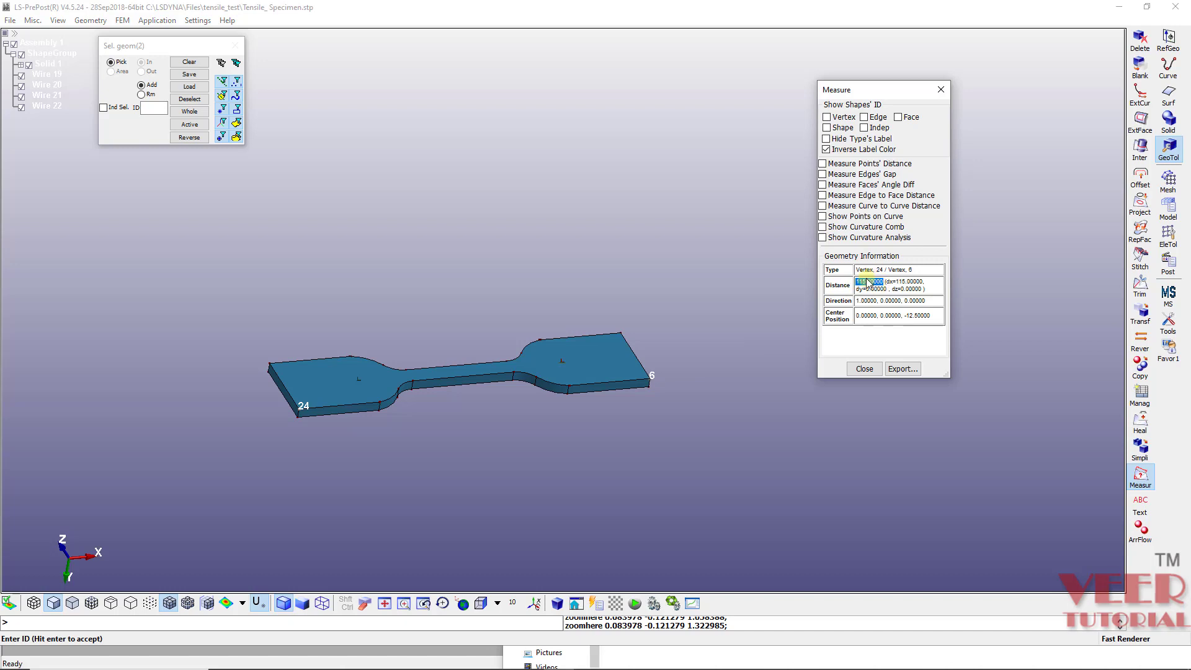
{"action": "scroll", "coordinate": [386, 397], "scroll_direction": "up", "scroll_amount": 4}
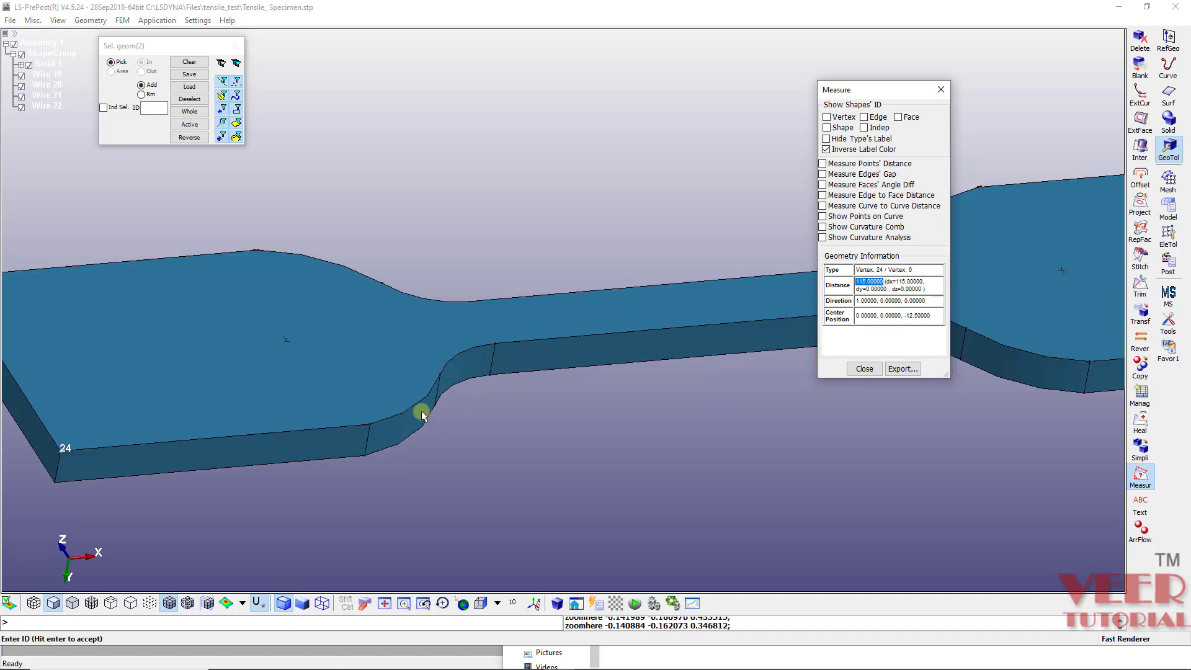
{"action": "left_click_drag", "start_coordinate": [424, 412], "coordinate": [346, 390]}
{"action": "scroll", "coordinate": [346, 390], "scroll_direction": "up", "scroll_amount": 3}
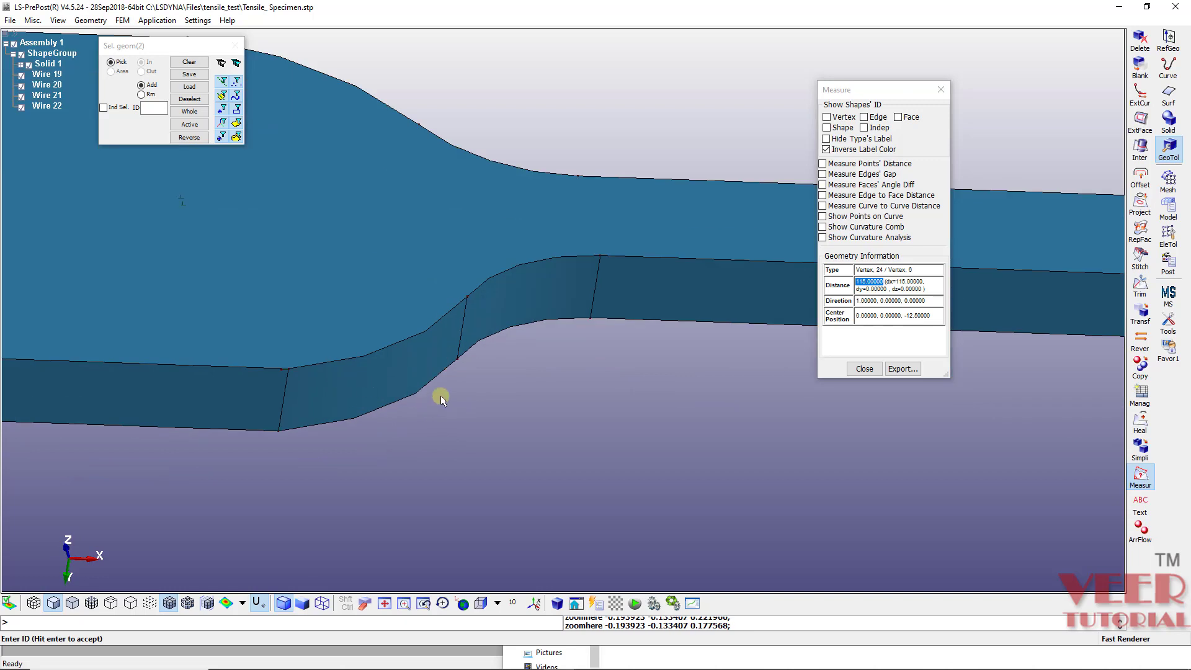
{"action": "left_click", "coordinate": [182, 62]}
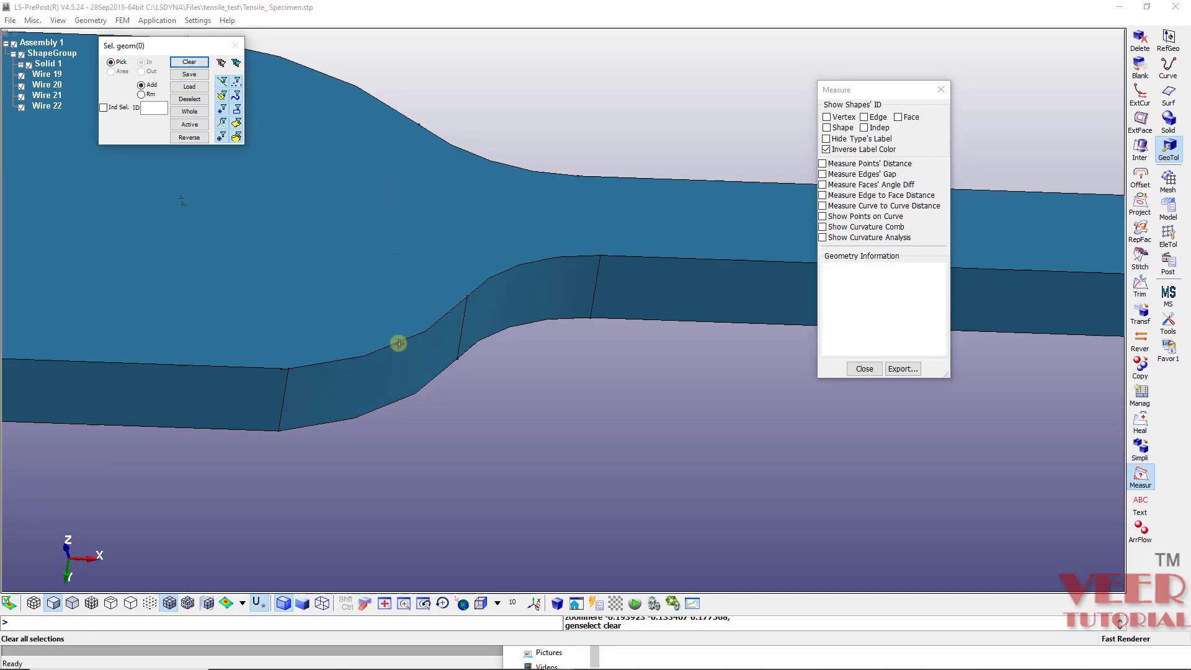
Step: Measure transition face 13 and read its radius of 12.5, then clear it
{"action": "left_click", "coordinate": [379, 382]}
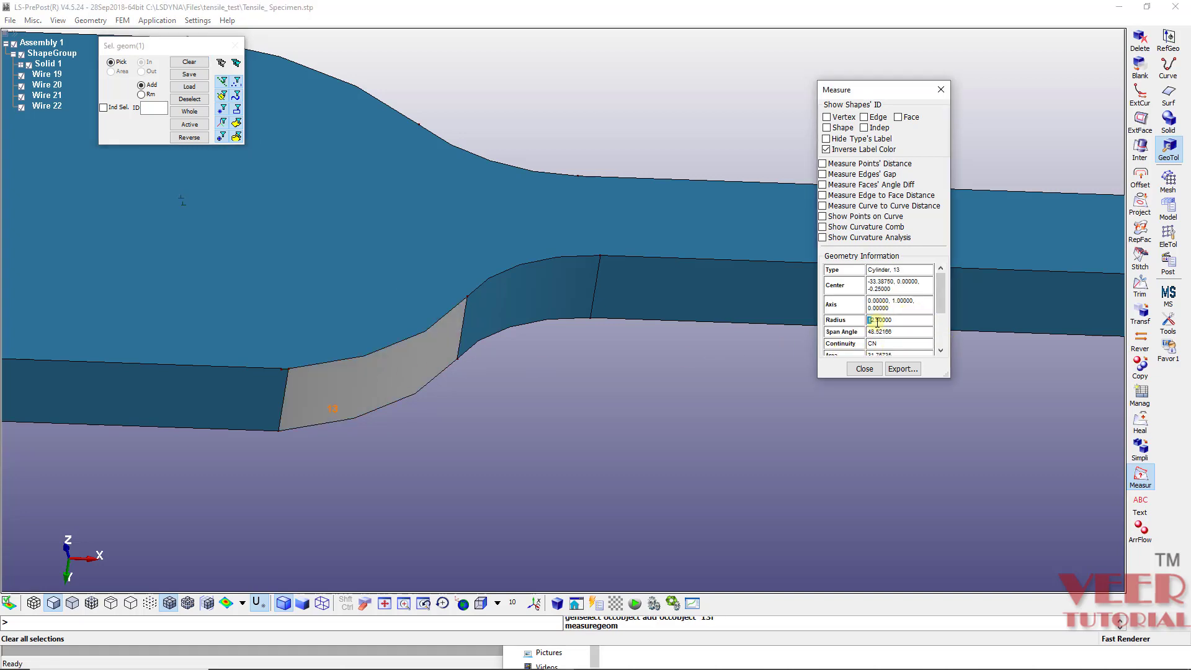
{"action": "left_click_drag", "start_coordinate": [869, 322], "coordinate": [897, 330]}
{"action": "left_click_drag", "start_coordinate": [870, 280], "coordinate": [902, 301]}
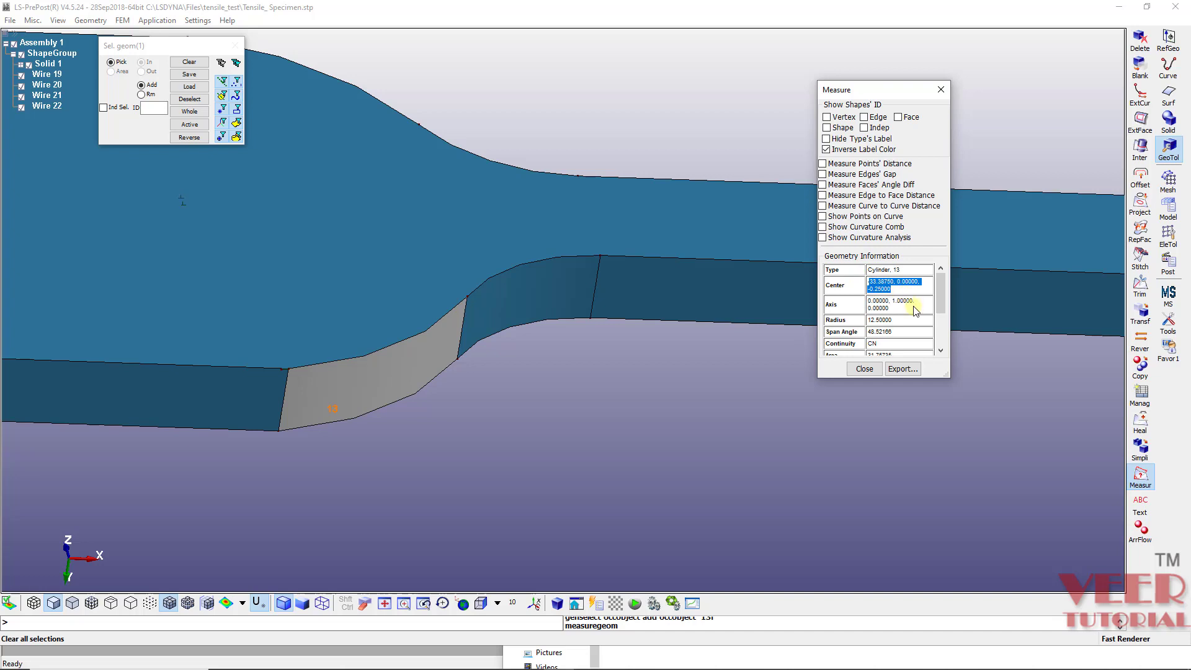
{"action": "scroll", "coordinate": [910, 314], "scroll_direction": "down", "scroll_amount": 2}
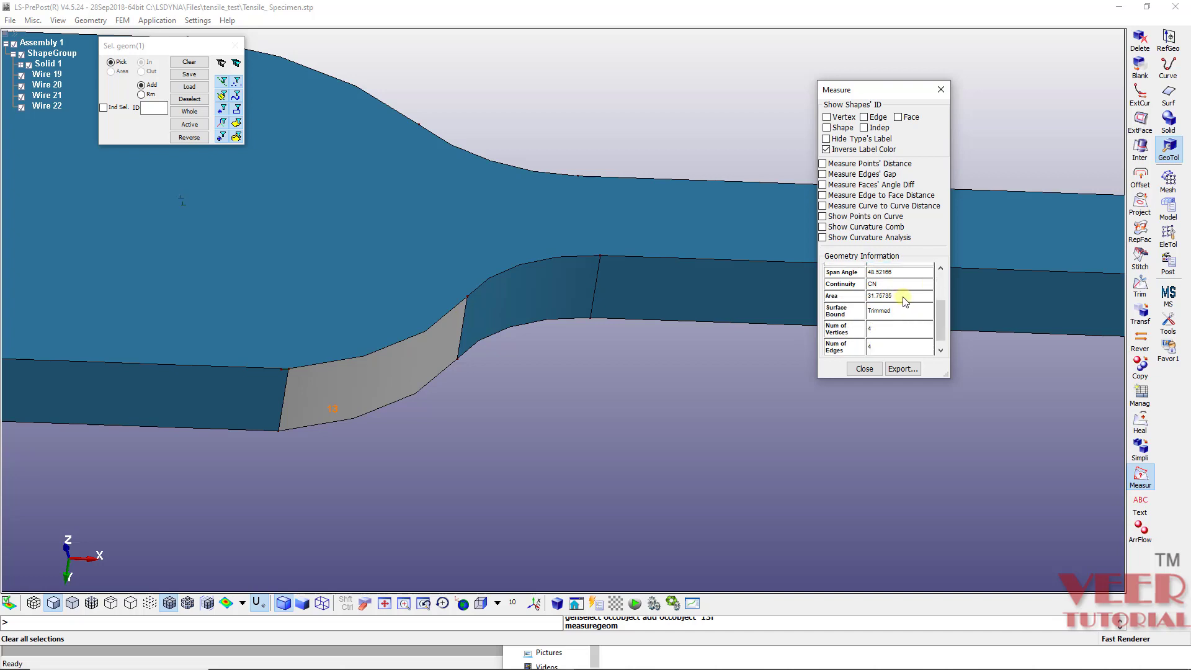
{"action": "double_click", "coordinate": [881, 296]}
{"action": "left_click", "coordinate": [189, 62]}
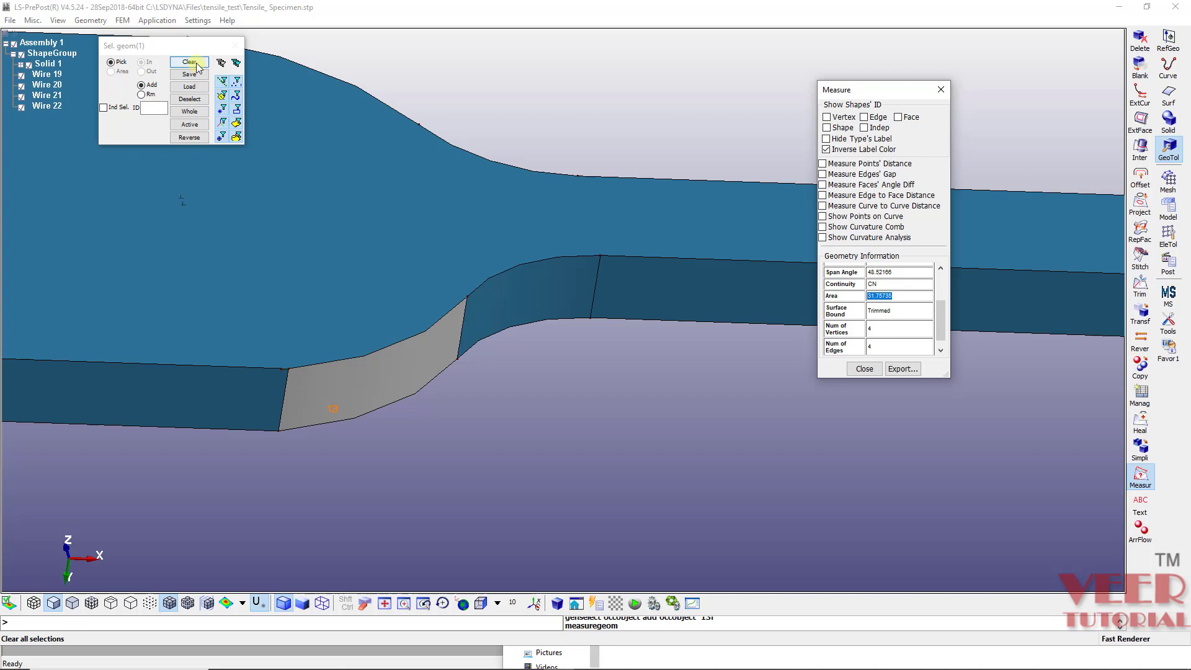
Step: Measure shoulder face 14 with radius 7 and close the Measure dialog
{"action": "left_click", "coordinate": [523, 297]}
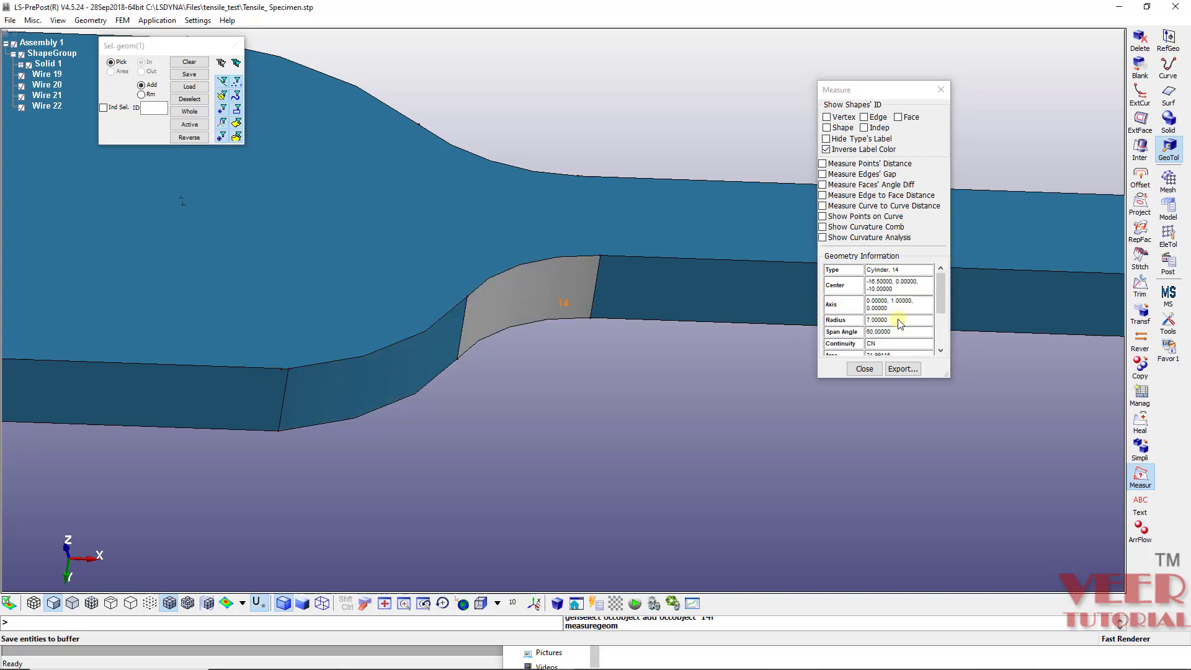
{"action": "left_click_drag", "start_coordinate": [895, 325], "coordinate": [857, 332]}
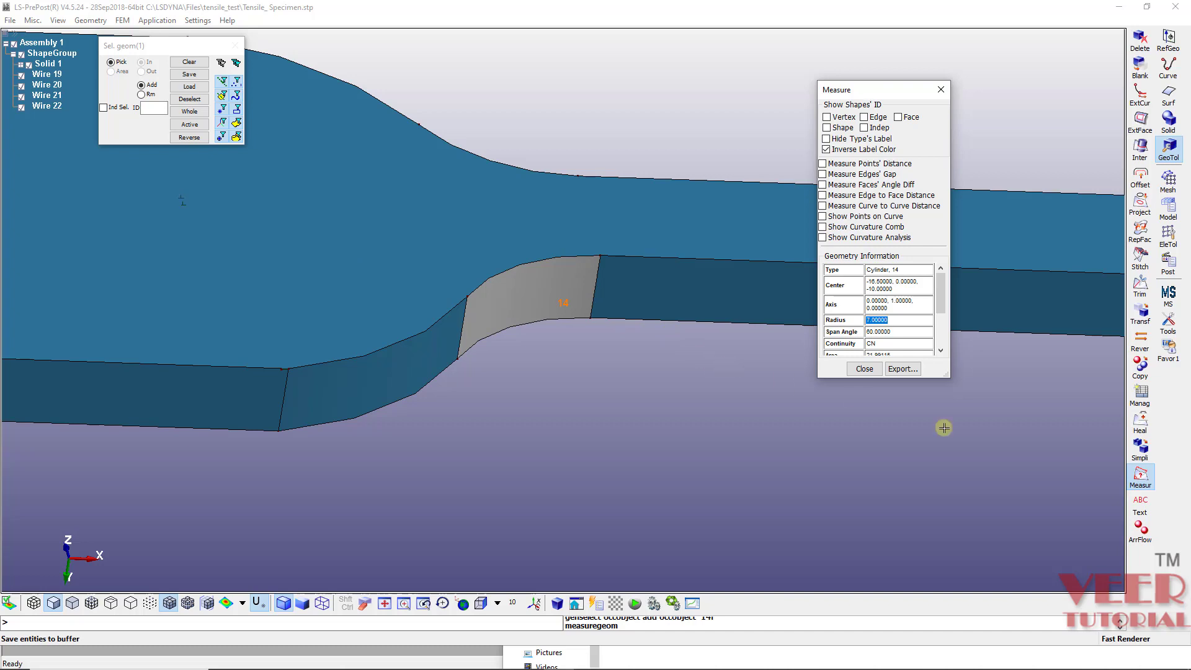
{"action": "left_click", "coordinate": [864, 370]}
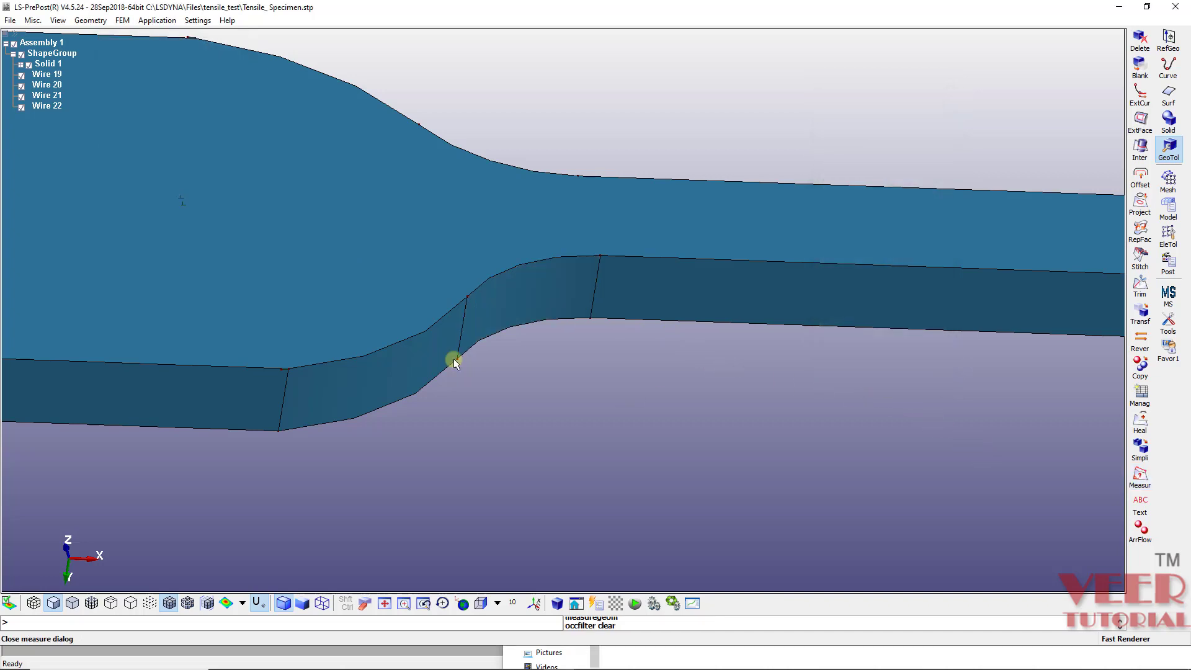
{"action": "scroll", "coordinate": [382, 297], "scroll_direction": "down", "scroll_amount": 5}
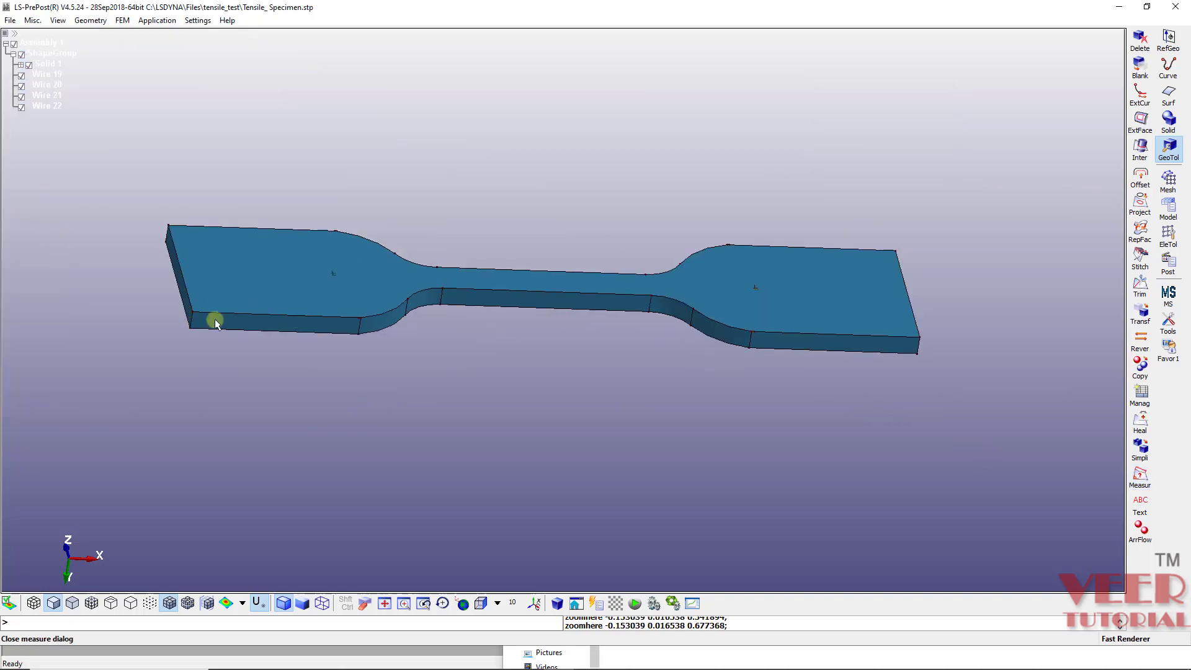
{"action": "scroll", "coordinate": [275, 381], "scroll_direction": "up", "scroll_amount": 5}
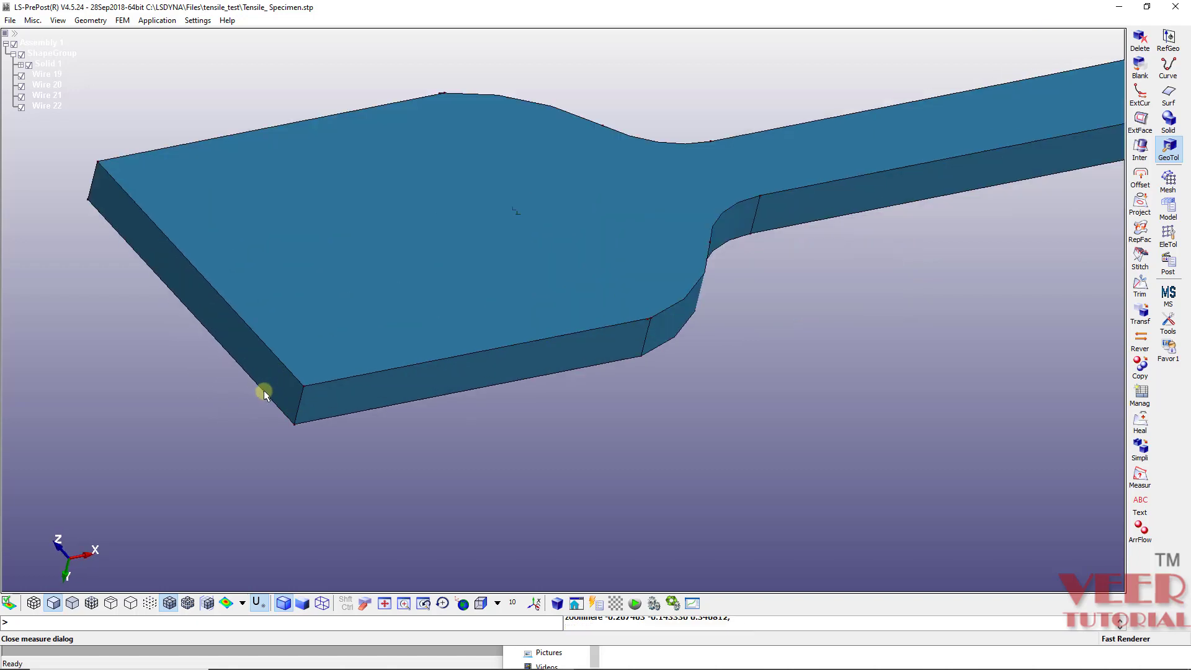
{"action": "scroll", "coordinate": [310, 429], "scroll_direction": "down", "scroll_amount": 5}
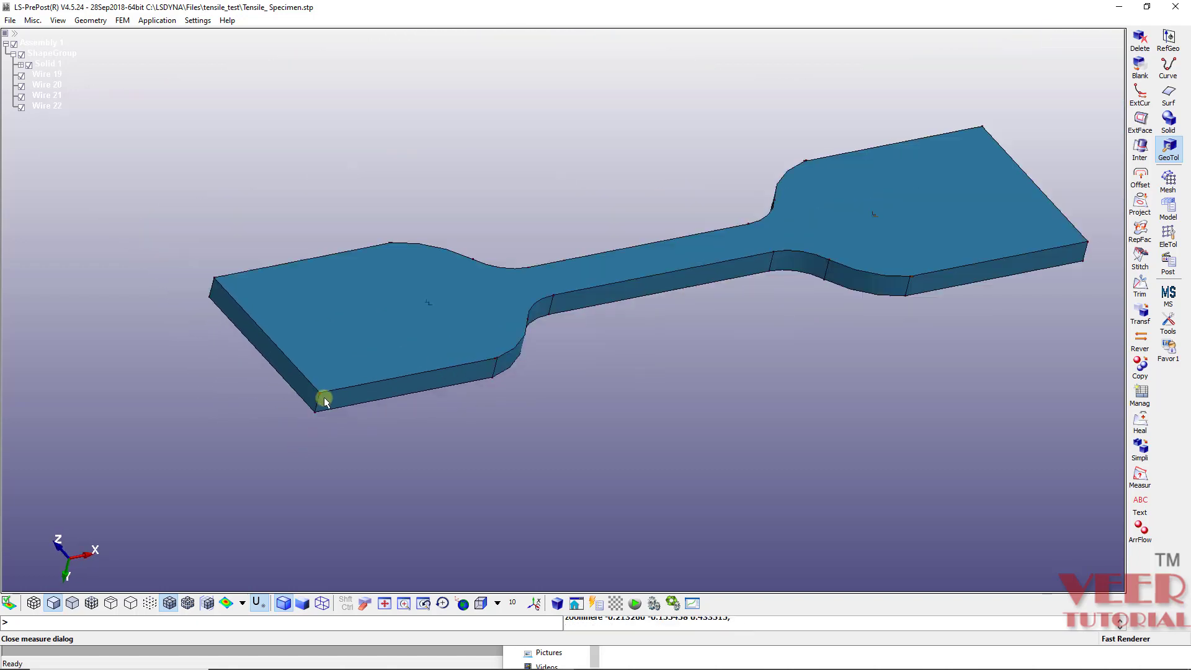
{"action": "scroll", "coordinate": [324, 403], "scroll_direction": "up", "scroll_amount": 4}
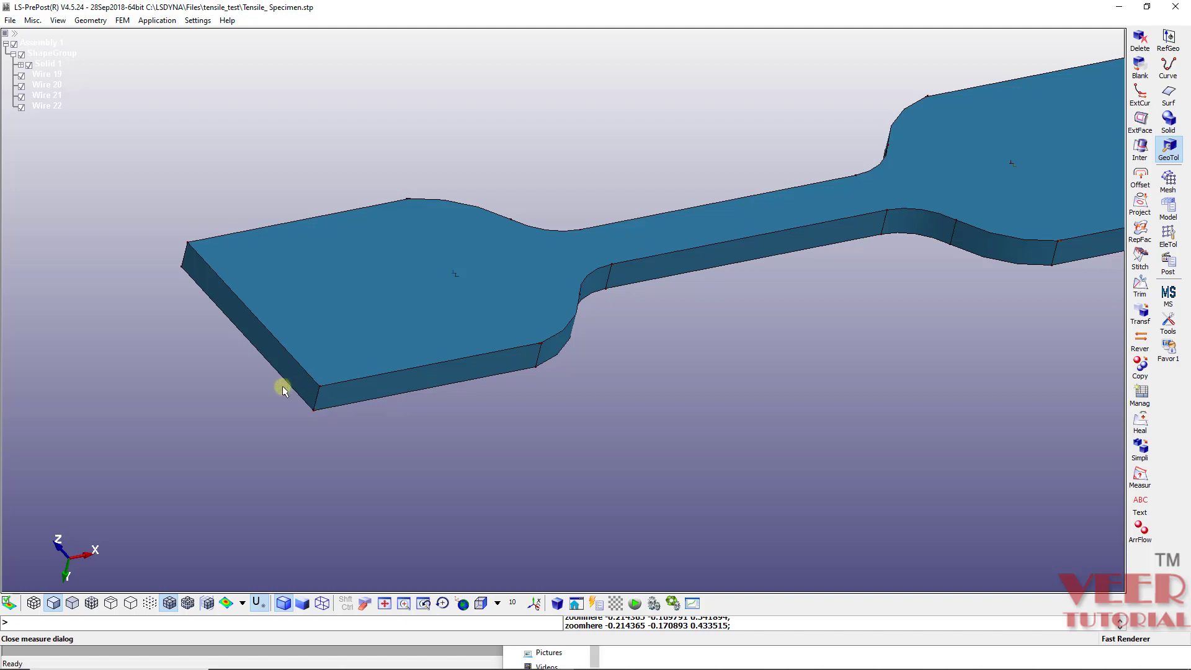
{"action": "scroll", "coordinate": [276, 383], "scroll_direction": "up", "scroll_amount": 2}
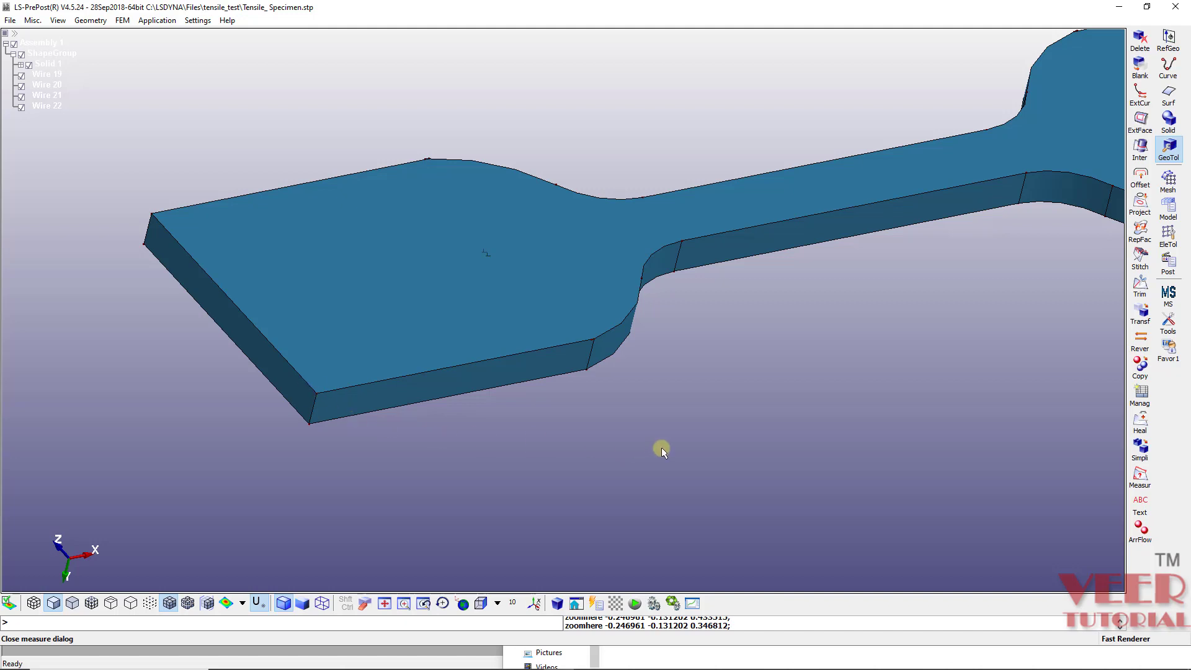
Step: Open the MidSuf Middle Surface tool from the Surface toolbar
{"action": "left_click", "coordinate": [1170, 120]}
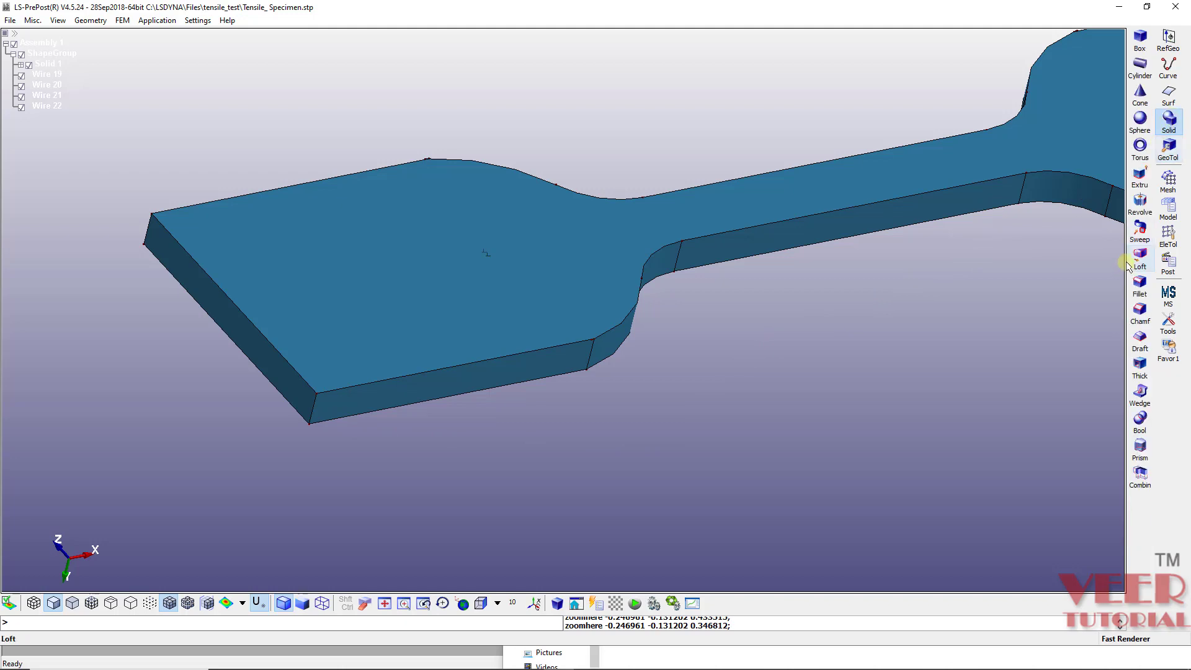
{"action": "left_click", "coordinate": [1169, 94]}
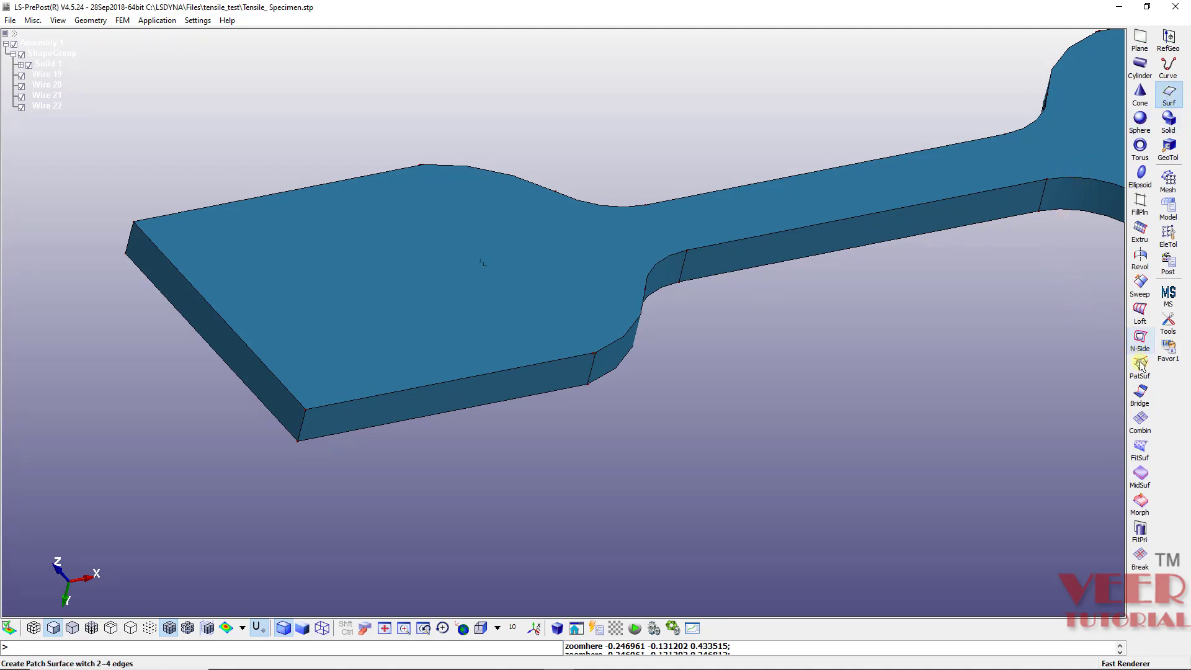
{"action": "left_click", "coordinate": [1140, 475]}
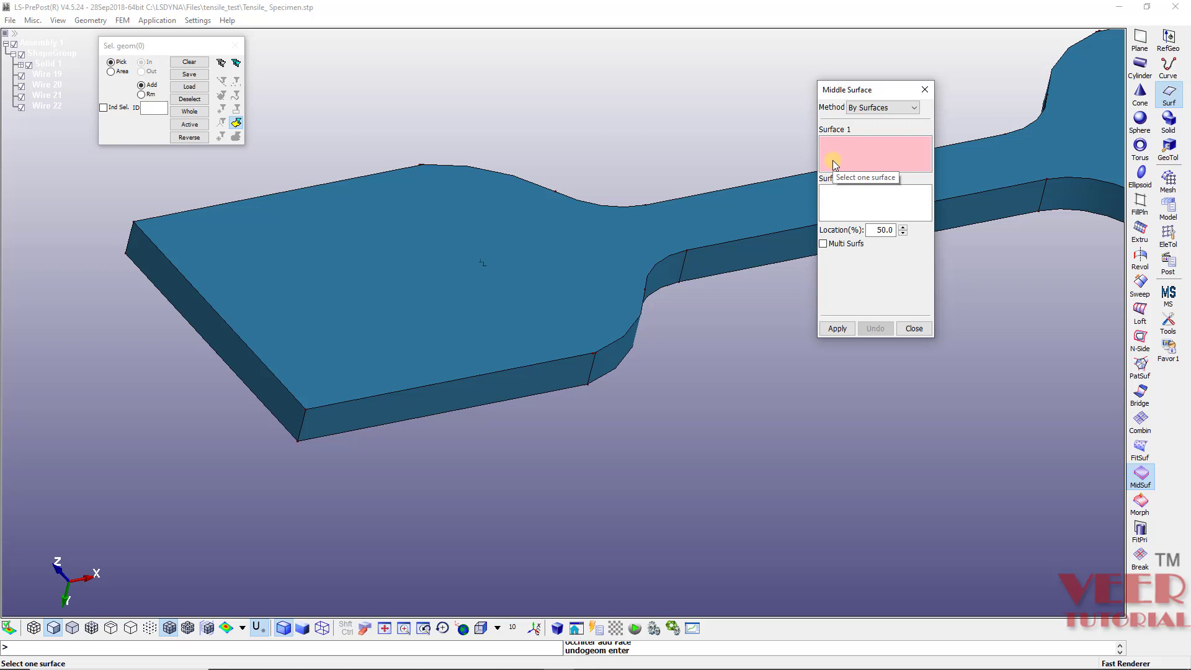
Step: Use By Surfaces, picking top face 18 and bottom face 17 as the two surfaces
{"action": "left_click", "coordinate": [881, 109]}
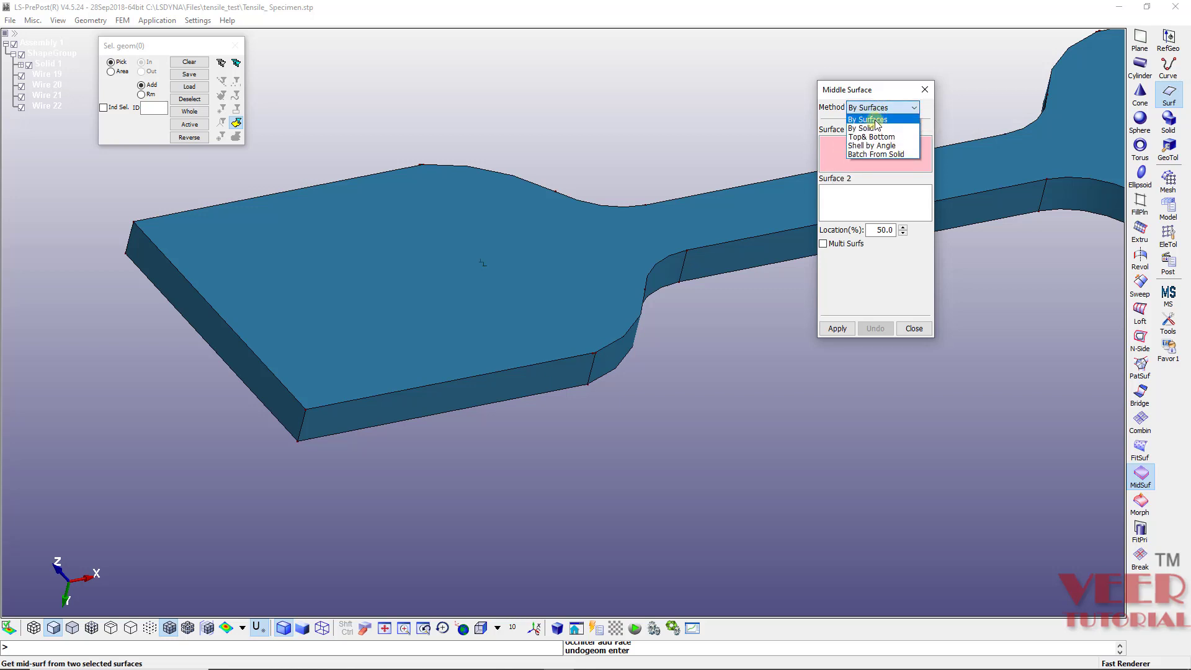
{"action": "left_click", "coordinate": [874, 120]}
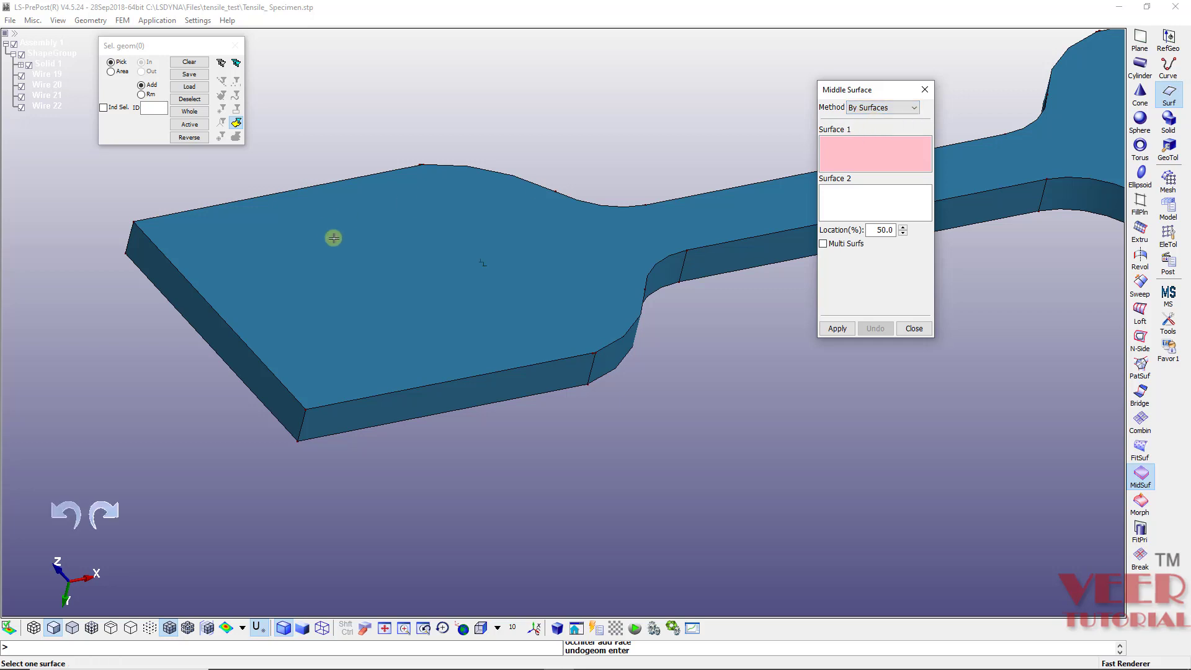
{"action": "left_click", "coordinate": [437, 242]}
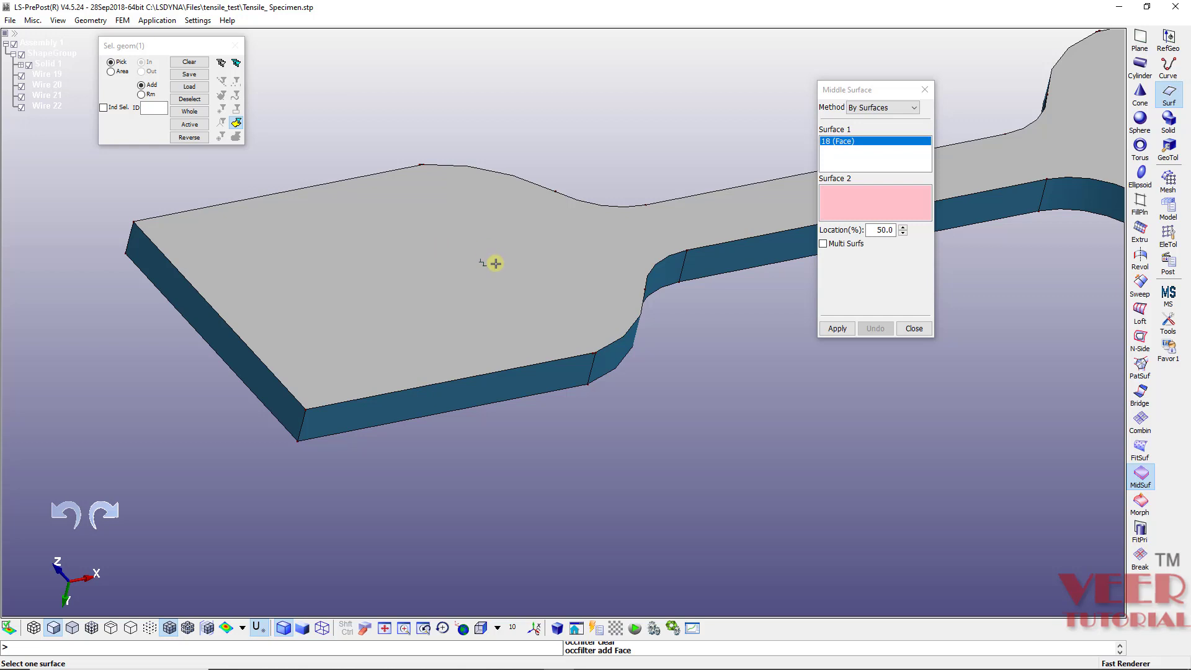
{"action": "left_click_drag", "start_coordinate": [662, 304], "coordinate": [682, 99], "text": "shift"}
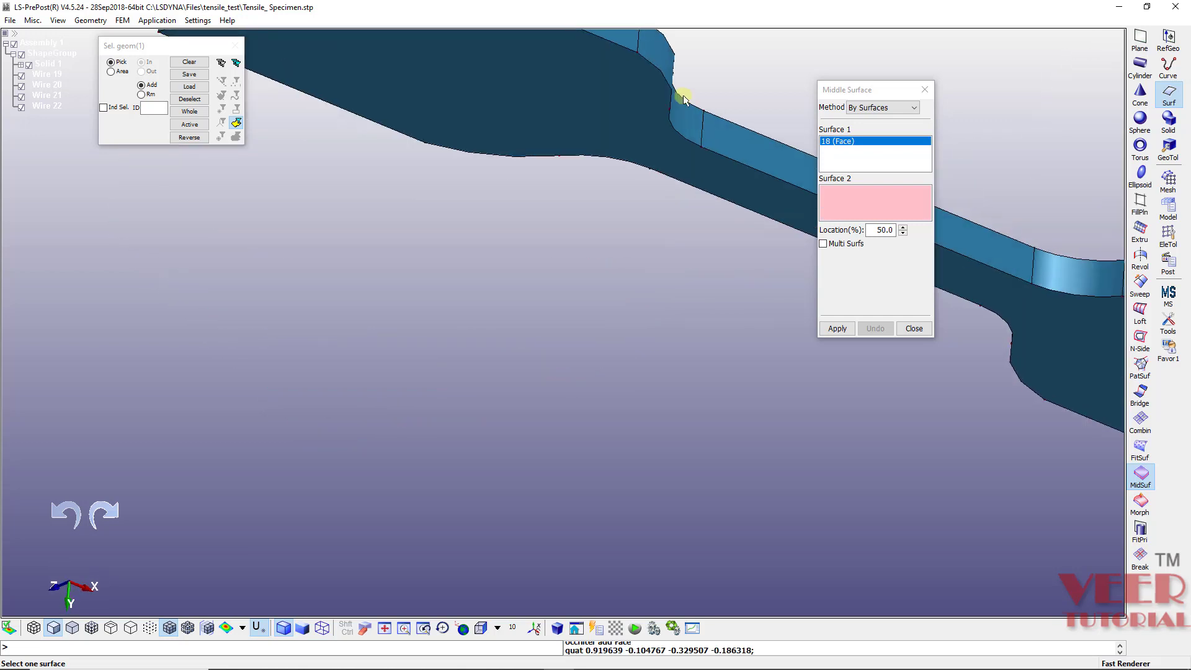
{"action": "left_click", "coordinate": [844, 204]}
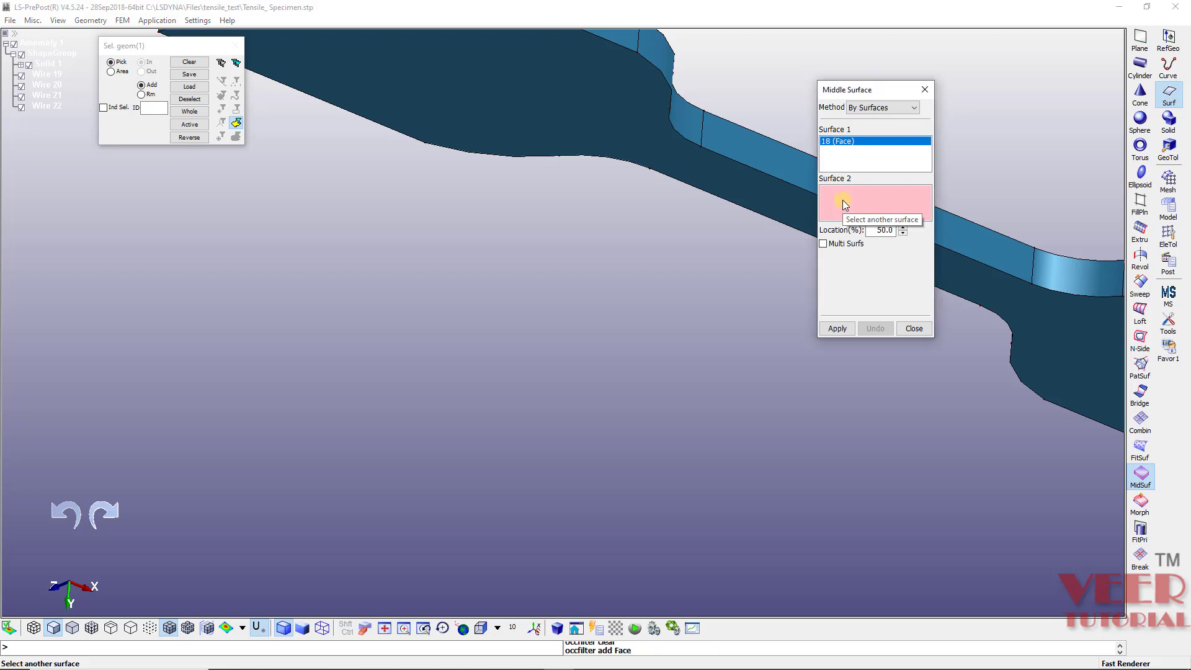
{"action": "left_click", "coordinate": [434, 90]}
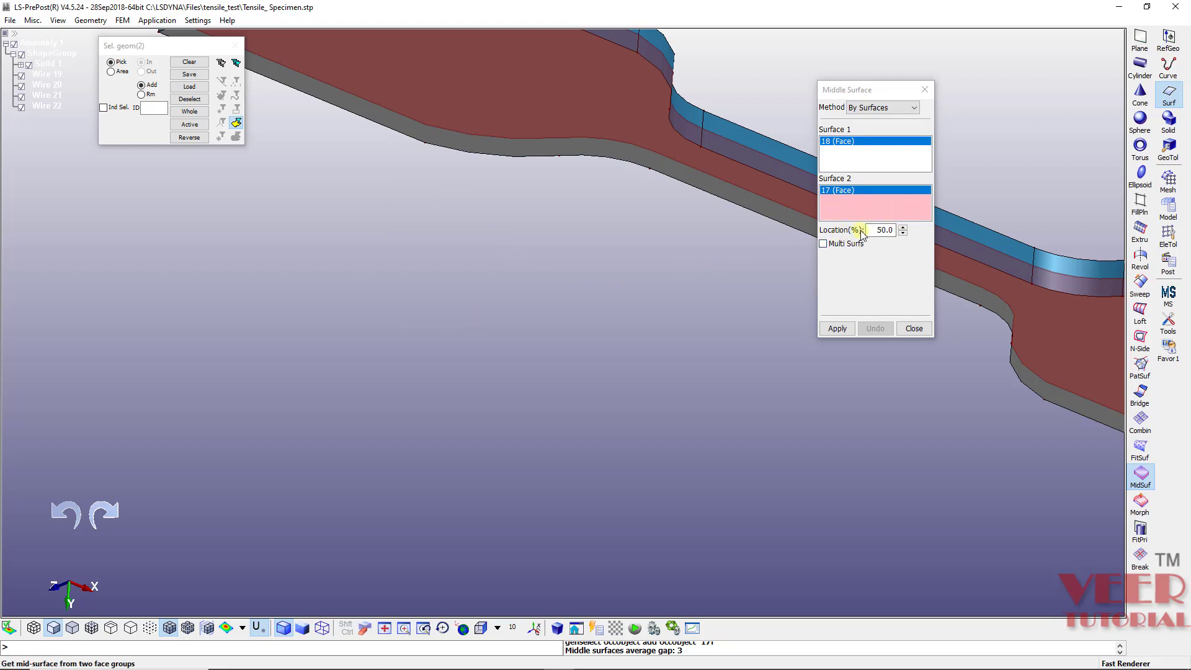
Step: Create the 50% mid-surface Planar Face 19 and close the tool
{"action": "scroll", "coordinate": [335, 338], "scroll_direction": "down", "scroll_amount": 1}
{"action": "scroll", "coordinate": [335, 338], "scroll_direction": "down", "scroll_amount": 2}
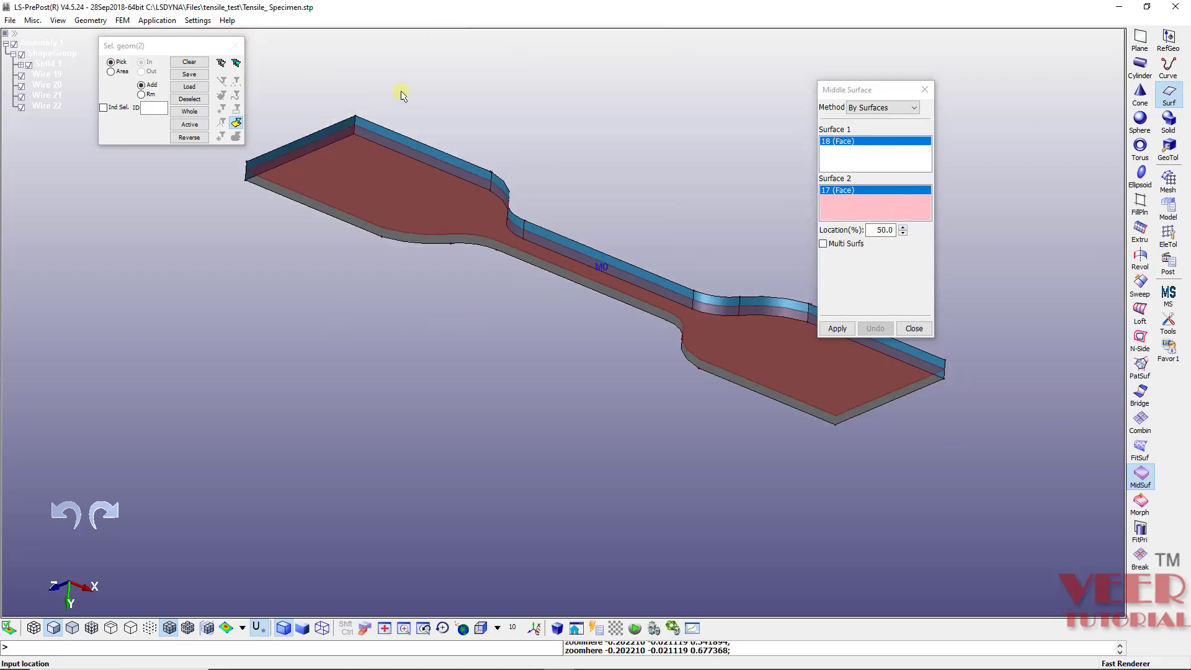
{"action": "left_click_drag", "start_coordinate": [402, 93], "coordinate": [412, 325], "text": "shift"}
{"action": "scroll", "coordinate": [401, 467], "scroll_direction": "up", "scroll_amount": 5}
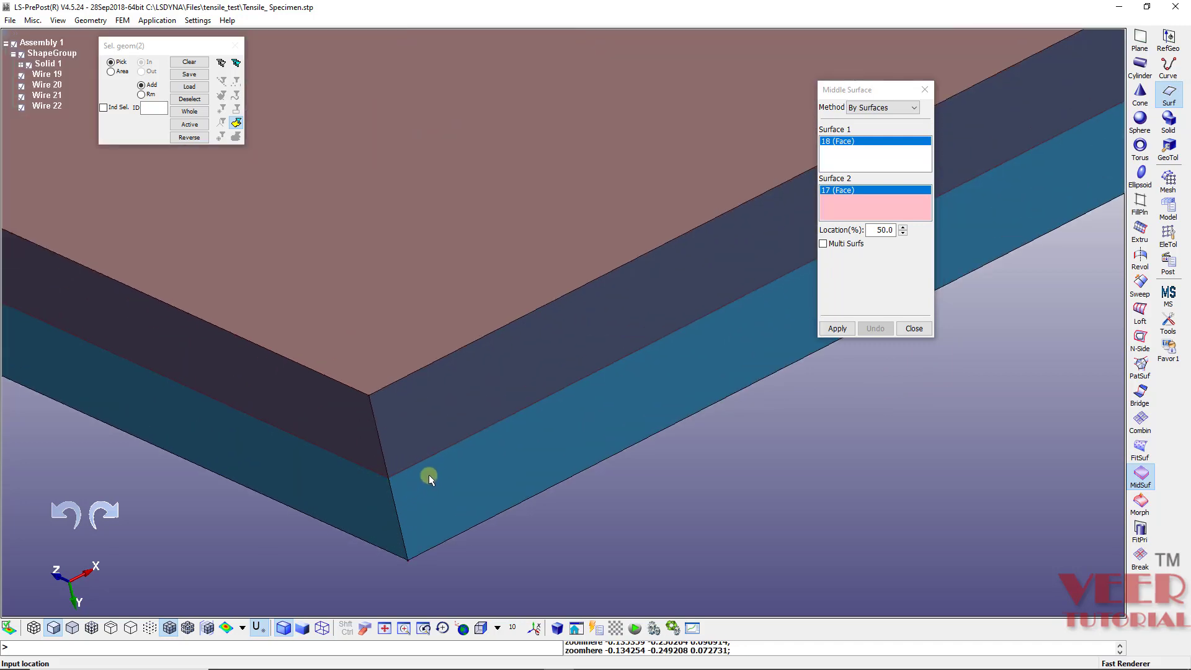
{"action": "left_click", "coordinate": [837, 328]}
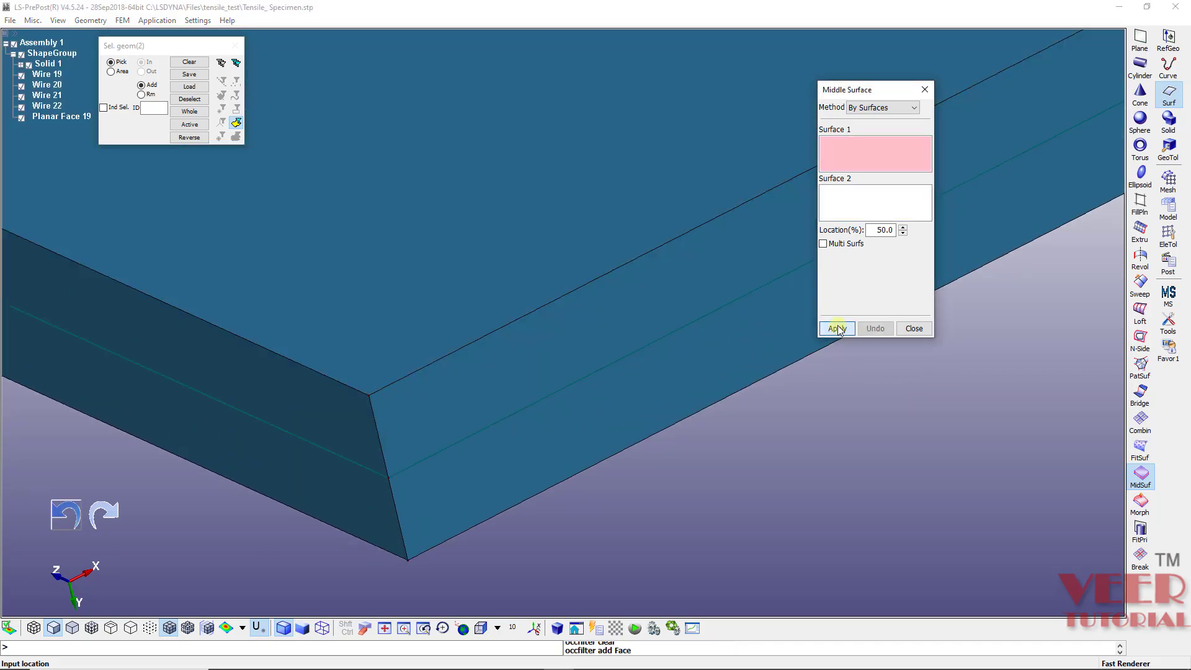
{"action": "left_click", "coordinate": [915, 328]}
Step: Hide Solid 1 and Wires 19, 20, 21 and 22 in the model tree
{"action": "scroll", "coordinate": [359, 376], "scroll_direction": "down", "scroll_amount": 3}
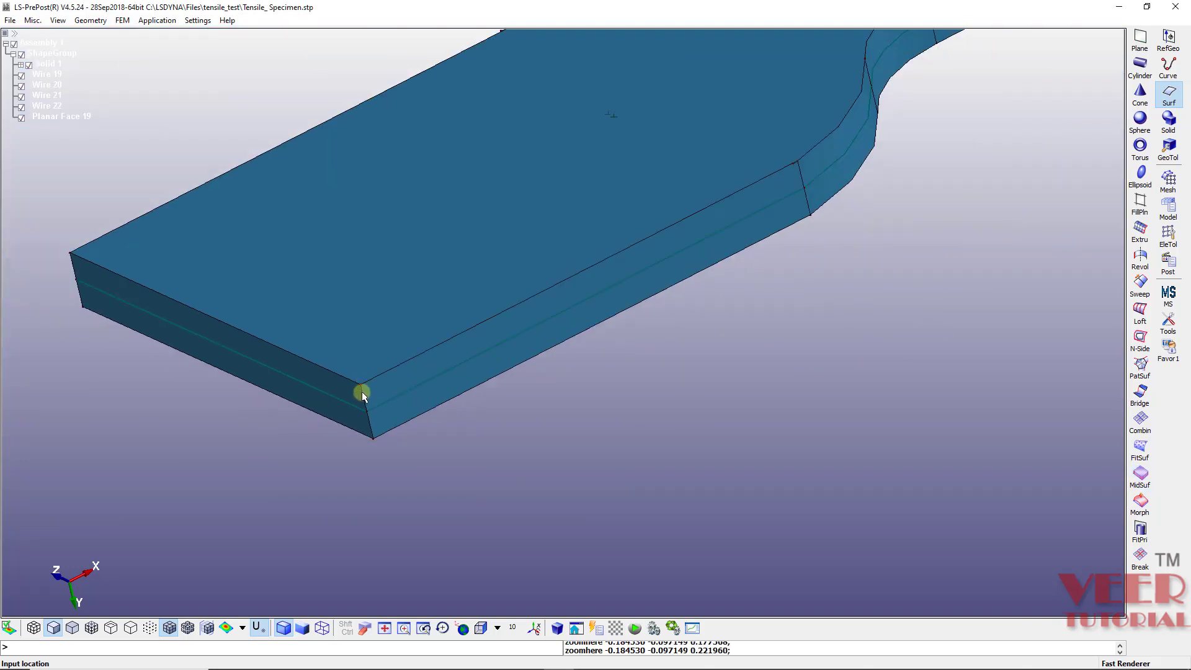
{"action": "scroll", "coordinate": [354, 412], "scroll_direction": "up", "scroll_amount": 4}
{"action": "scroll", "coordinate": [428, 422], "scroll_direction": "down", "scroll_amount": 2}
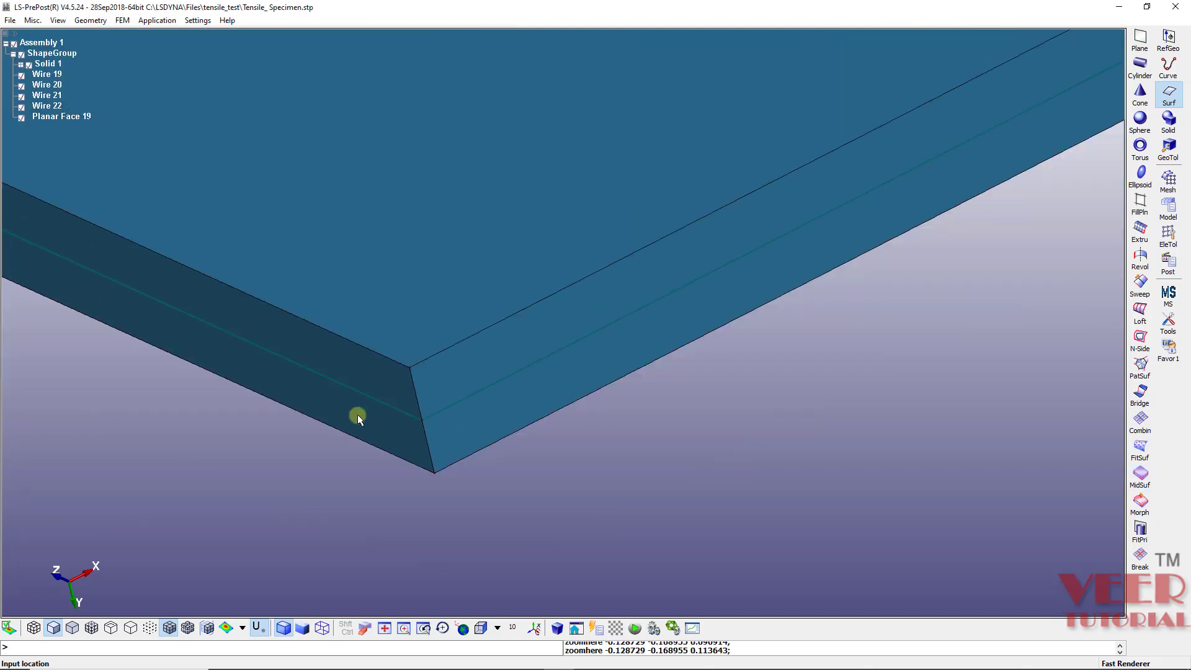
{"action": "scroll", "coordinate": [407, 413], "scroll_direction": "up", "scroll_amount": 2}
{"action": "scroll", "coordinate": [495, 440], "scroll_direction": "down", "scroll_amount": 5}
{"action": "scroll", "coordinate": [312, 434], "scroll_direction": "down", "scroll_amount": 4}
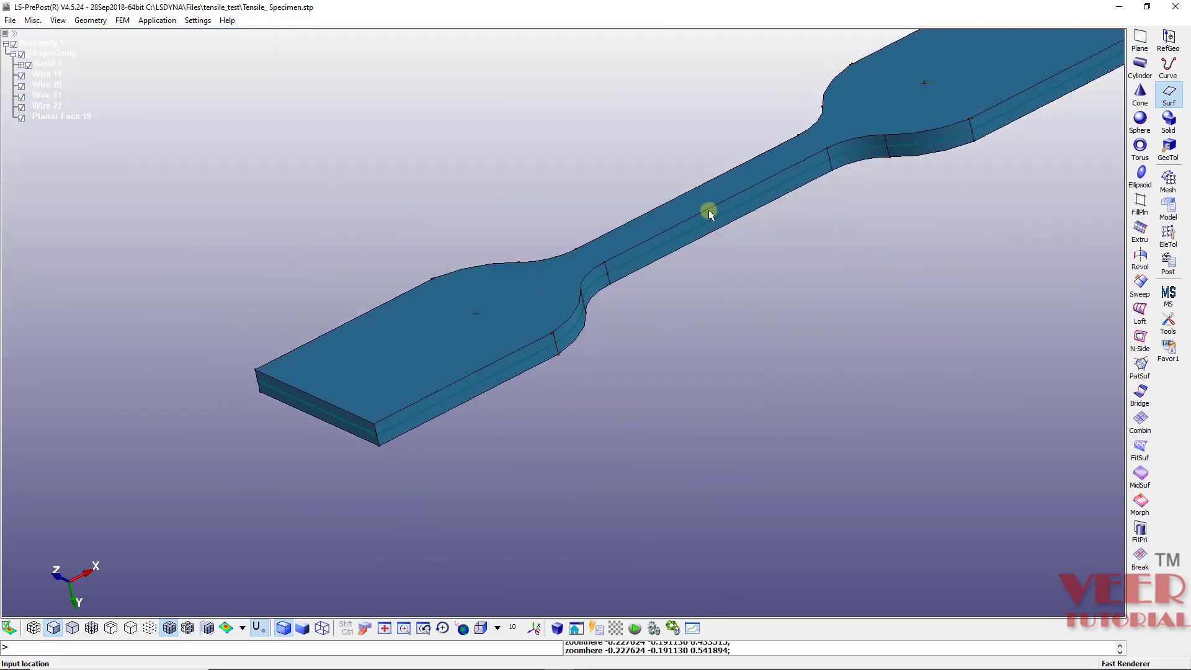
{"action": "scroll", "coordinate": [732, 306], "scroll_direction": "up", "scroll_amount": 2}
{"action": "left_click_drag", "start_coordinate": [731, 306], "coordinate": [795, 271]}
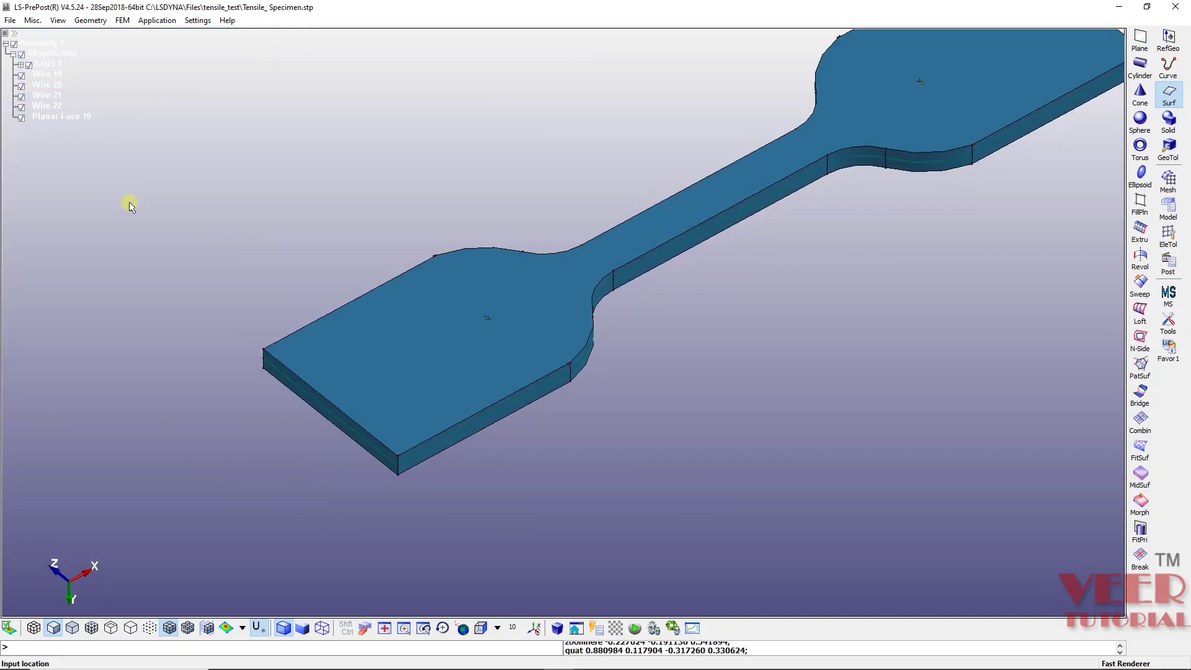
{"action": "left_click", "coordinate": [48, 64]}
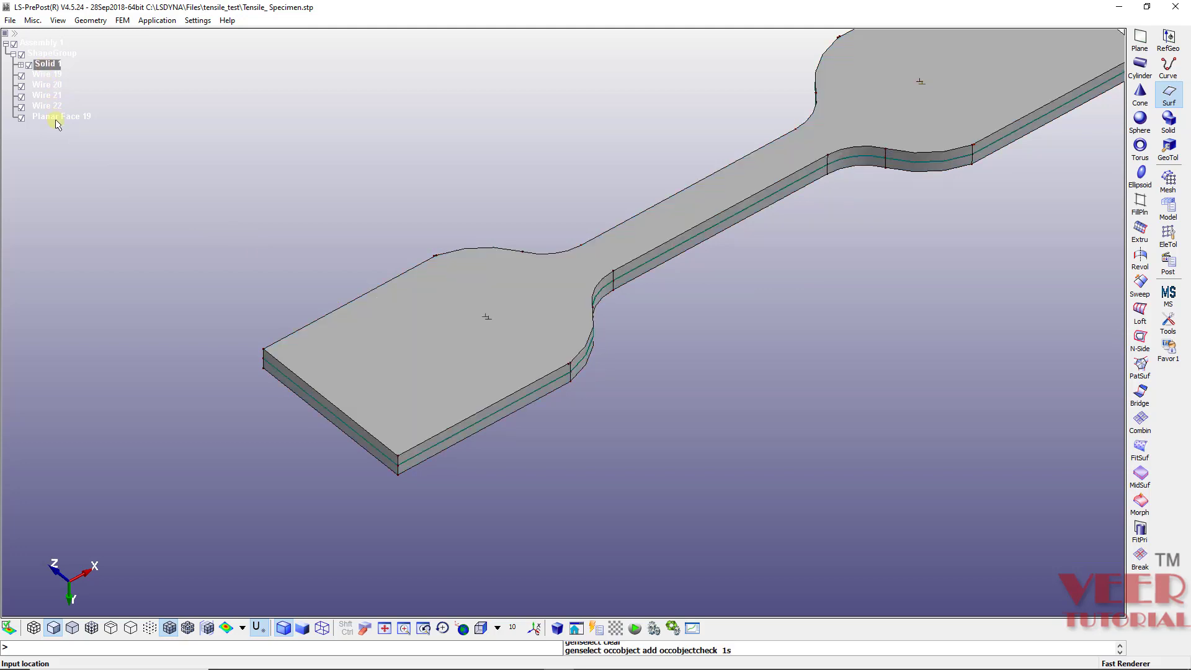
{"action": "left_click", "coordinate": [29, 65]}
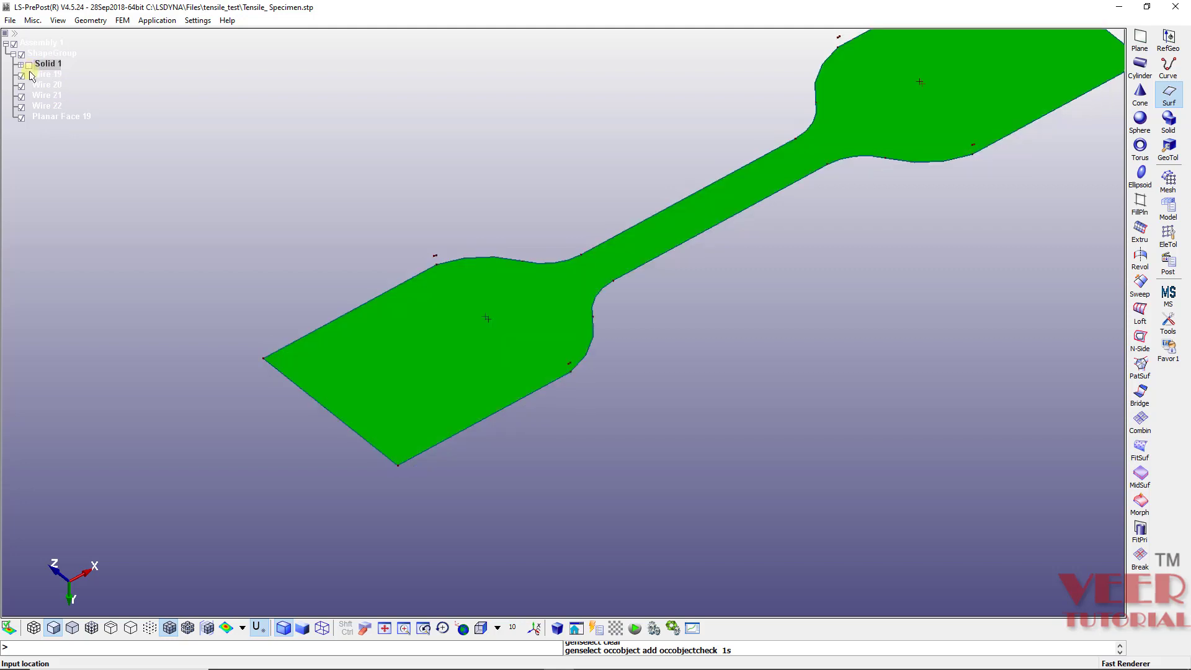
{"action": "left_click", "coordinate": [22, 77]}
{"action": "left_click", "coordinate": [23, 87]}
{"action": "left_click", "coordinate": [23, 97]}
{"action": "left_click", "coordinate": [22, 107]}
Step: Toggle Planar Face 19 off and back on so only it displays
{"action": "left_click", "coordinate": [62, 117]}
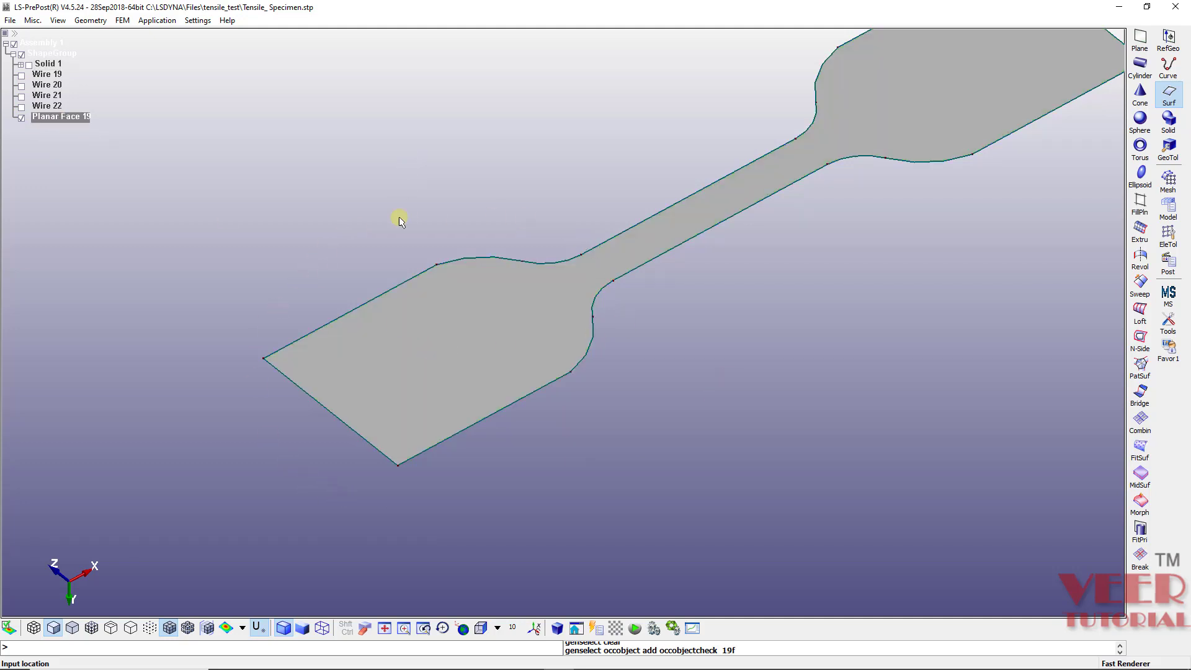
{"action": "left_click", "coordinate": [21, 117]}
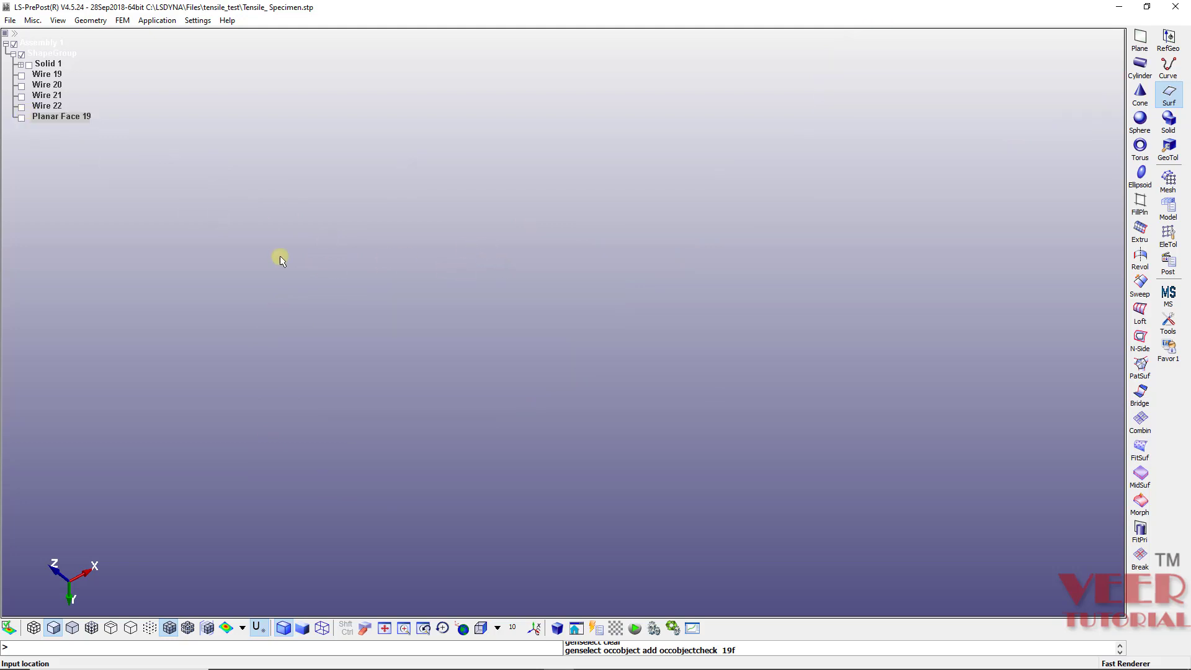
{"action": "left_click", "coordinate": [22, 117]}
Step: Orient the view of Planar Face 19 and bring up the Auto Mesher
{"action": "left_click_drag", "start_coordinate": [349, 401], "coordinate": [110, 155]}
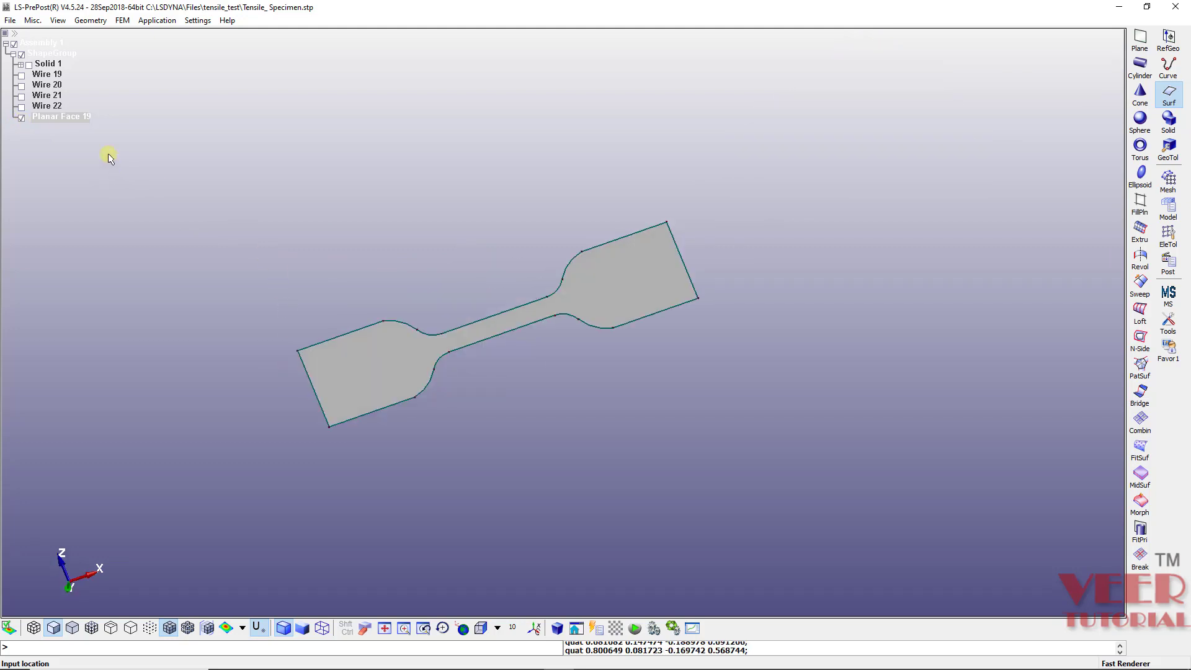
{"action": "left_click", "coordinate": [75, 119]}
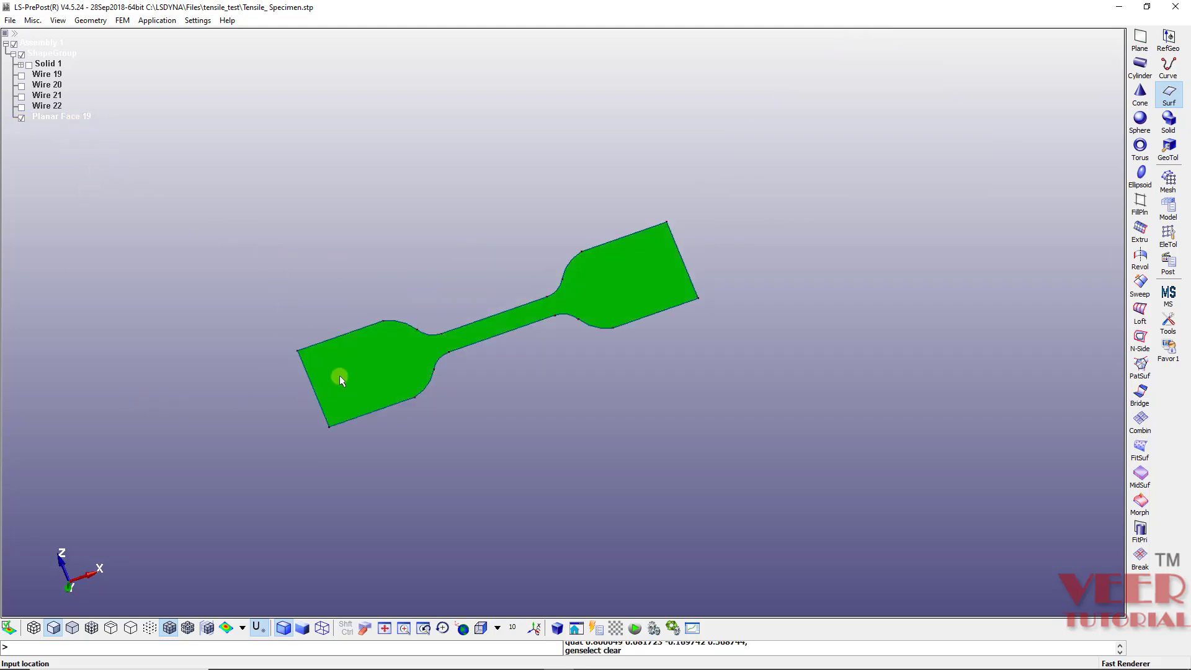
{"action": "scroll", "coordinate": [340, 375], "scroll_direction": "up", "scroll_amount": 5}
{"action": "left_click_drag", "start_coordinate": [646, 449], "coordinate": [545, 556]}
{"action": "scroll", "coordinate": [546, 421], "scroll_direction": "down", "scroll_amount": 5}
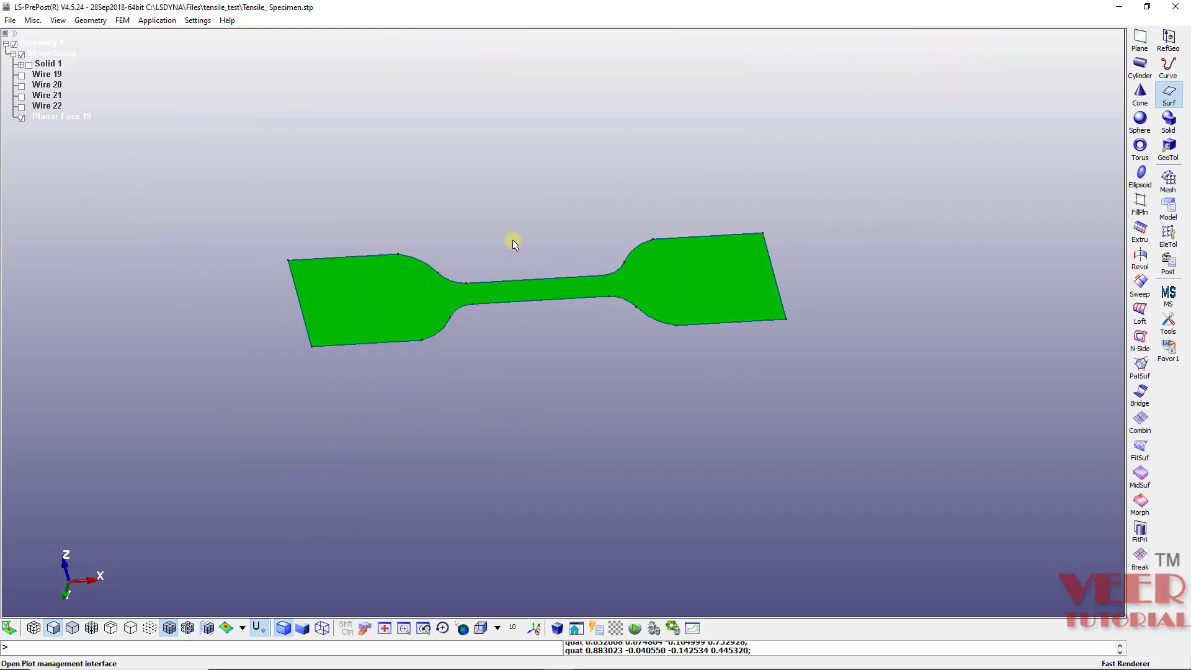
{"action": "left_click_drag", "start_coordinate": [513, 244], "coordinate": [695, 357]}
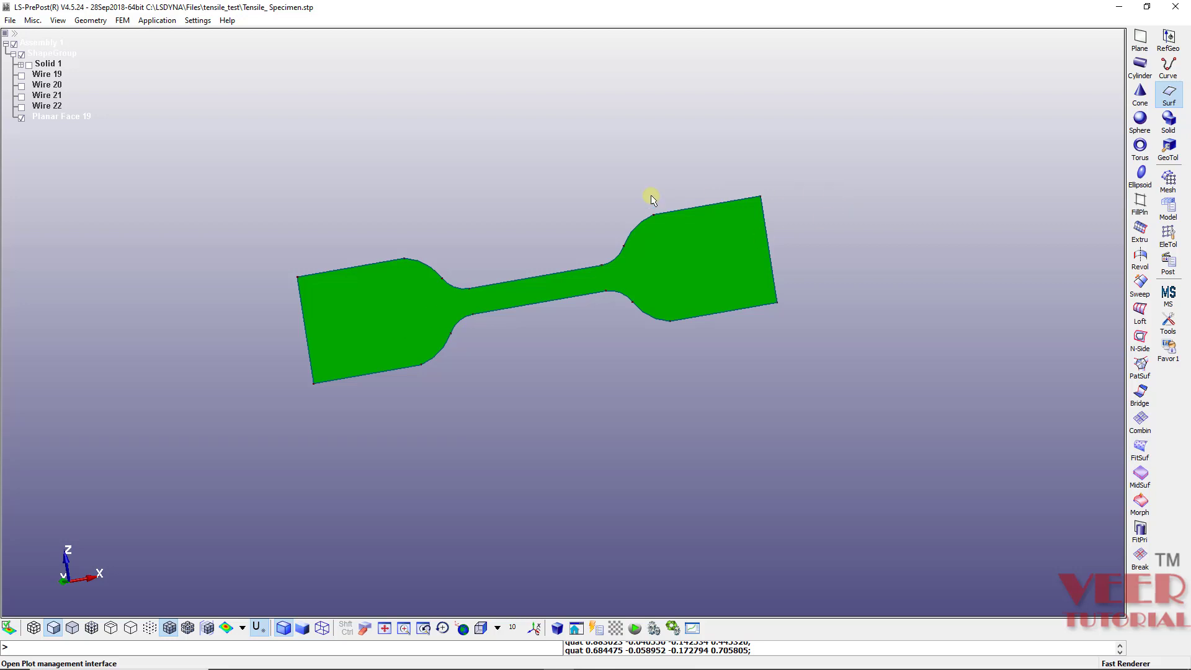
{"action": "left_click_drag", "start_coordinate": [646, 195], "coordinate": [763, 211]}
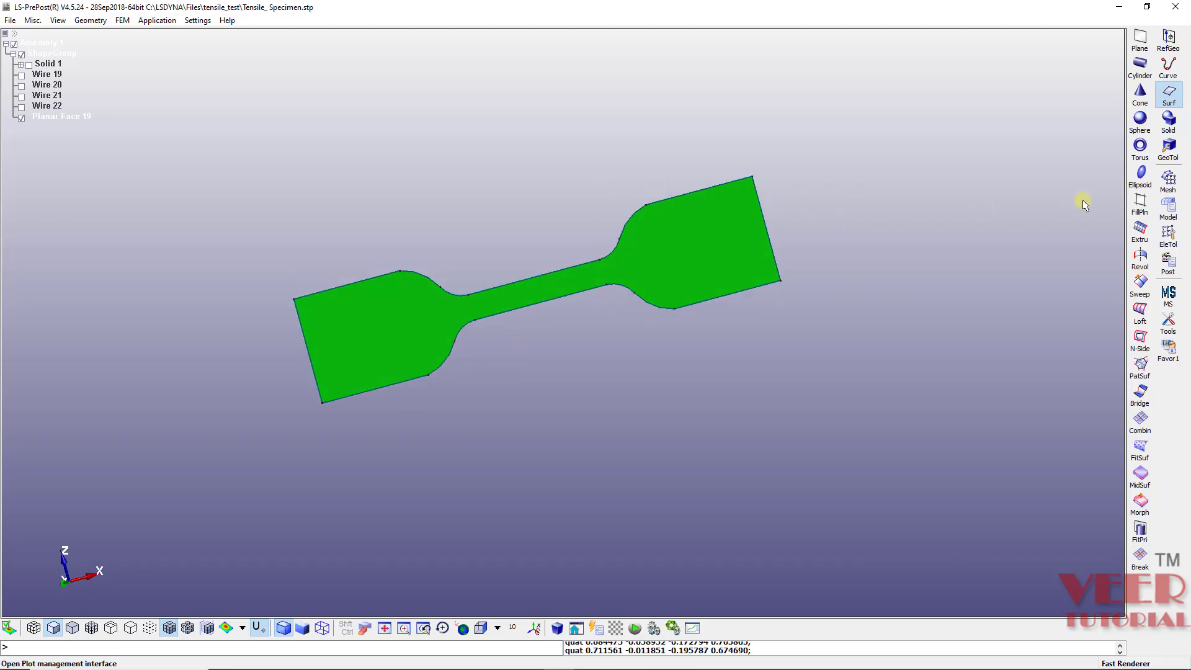
{"action": "left_click", "coordinate": [1170, 179]}
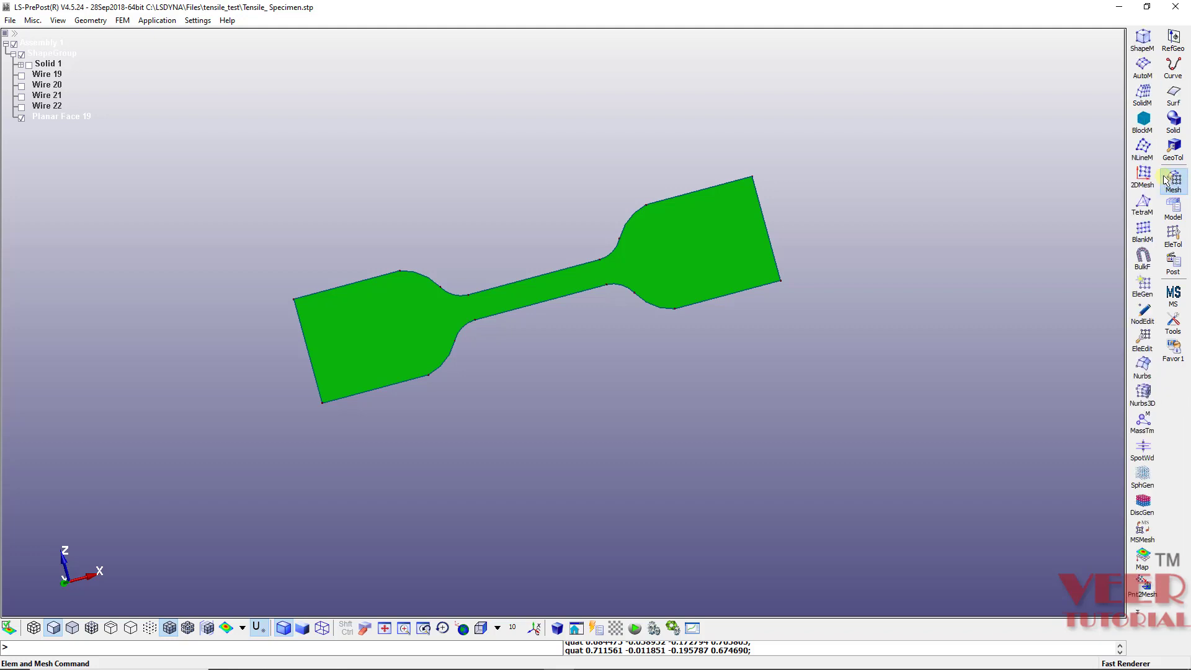
{"action": "left_click", "coordinate": [1142, 70]}
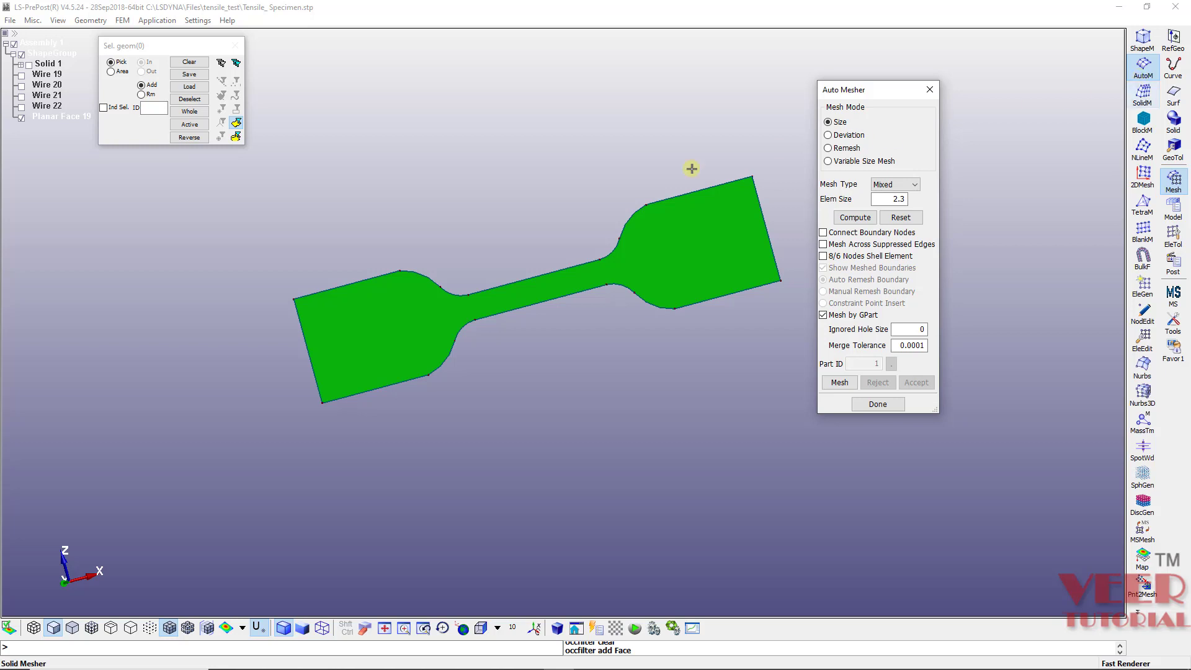
Step: Pick Planar Face 19, compute element size 2.300, and keep Mixed mesh type
{"action": "left_click", "coordinate": [380, 318]}
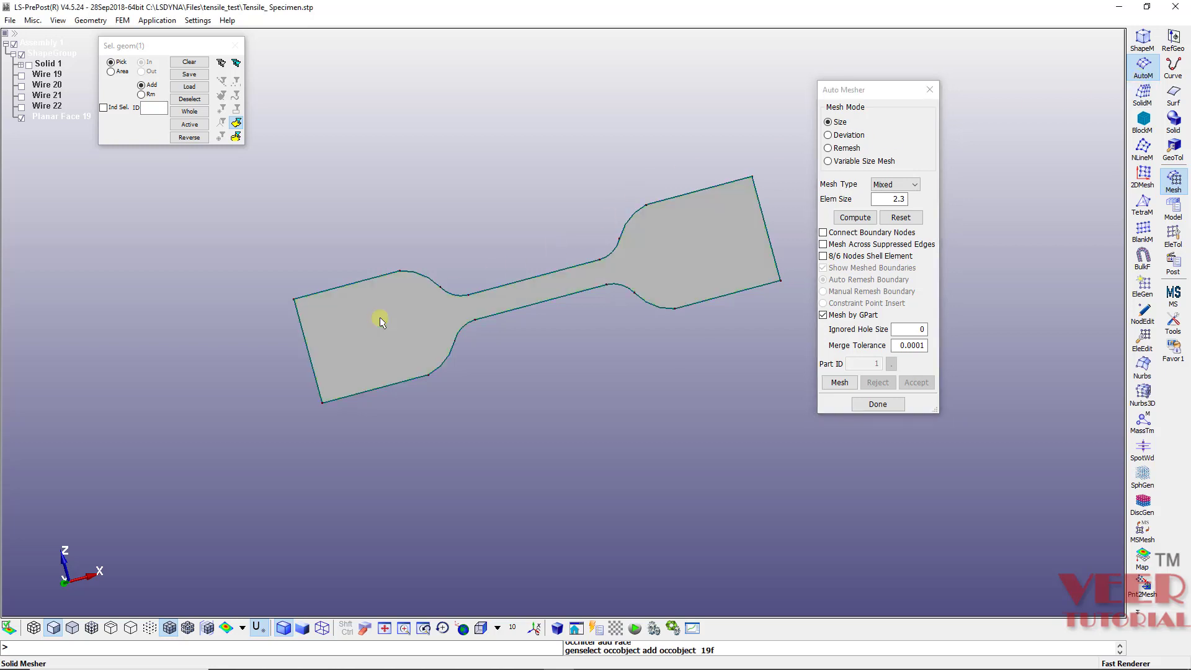
{"action": "left_click", "coordinate": [859, 218]}
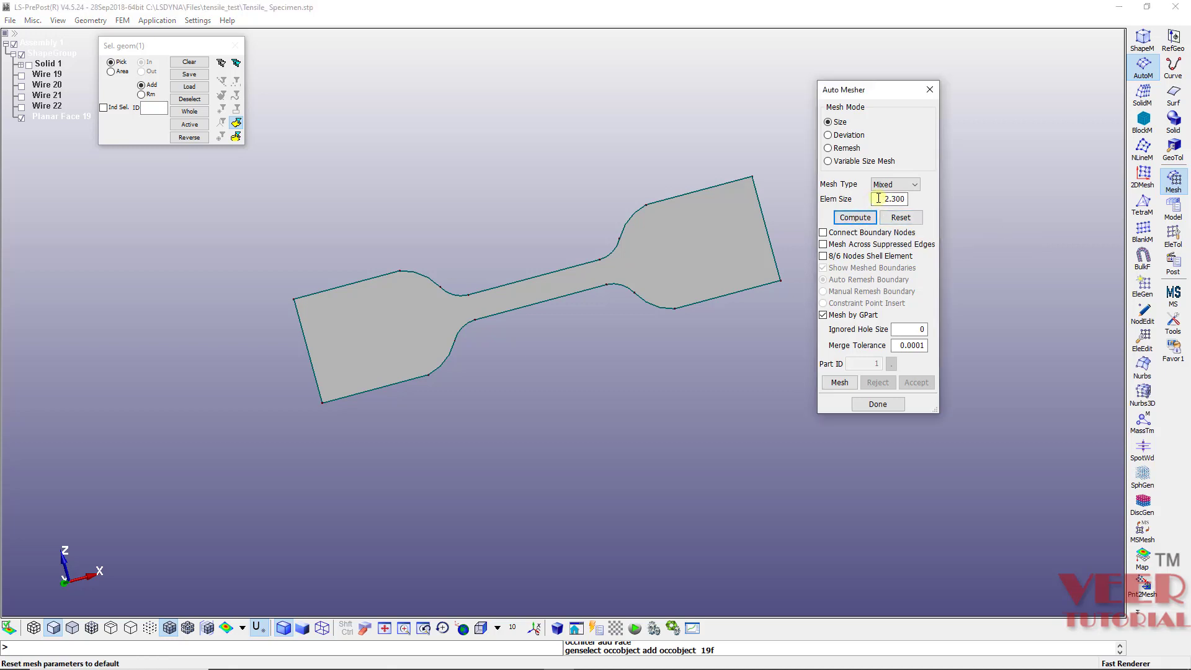
{"action": "left_click", "coordinate": [913, 185]}
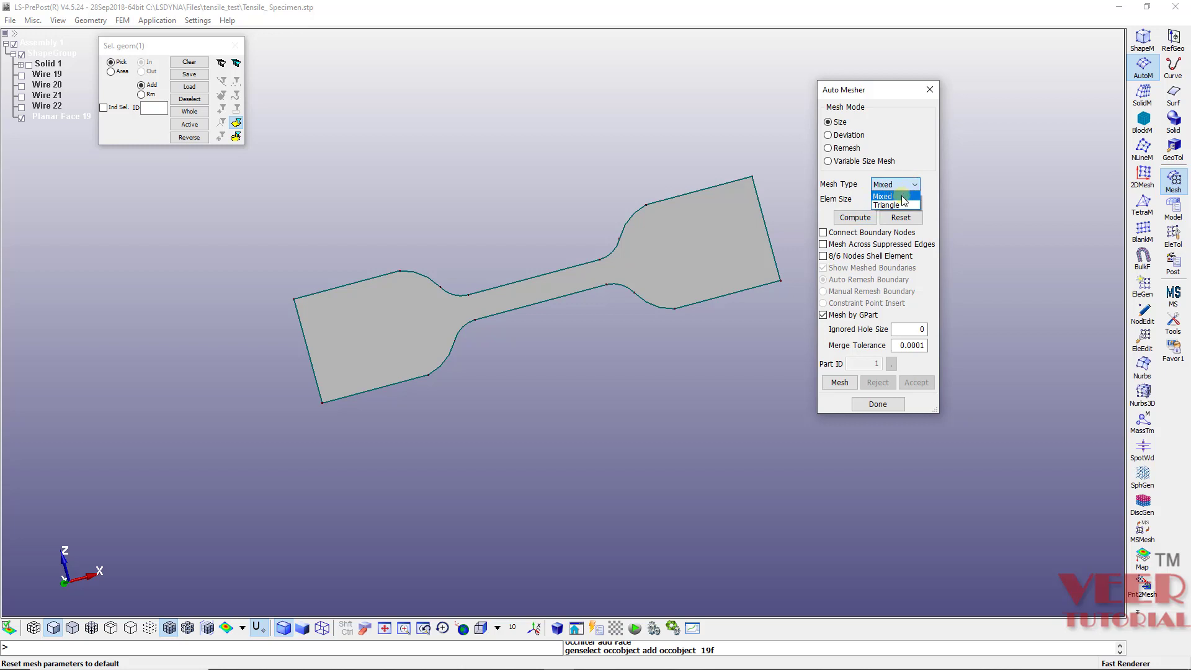
{"action": "left_click", "coordinate": [903, 196]}
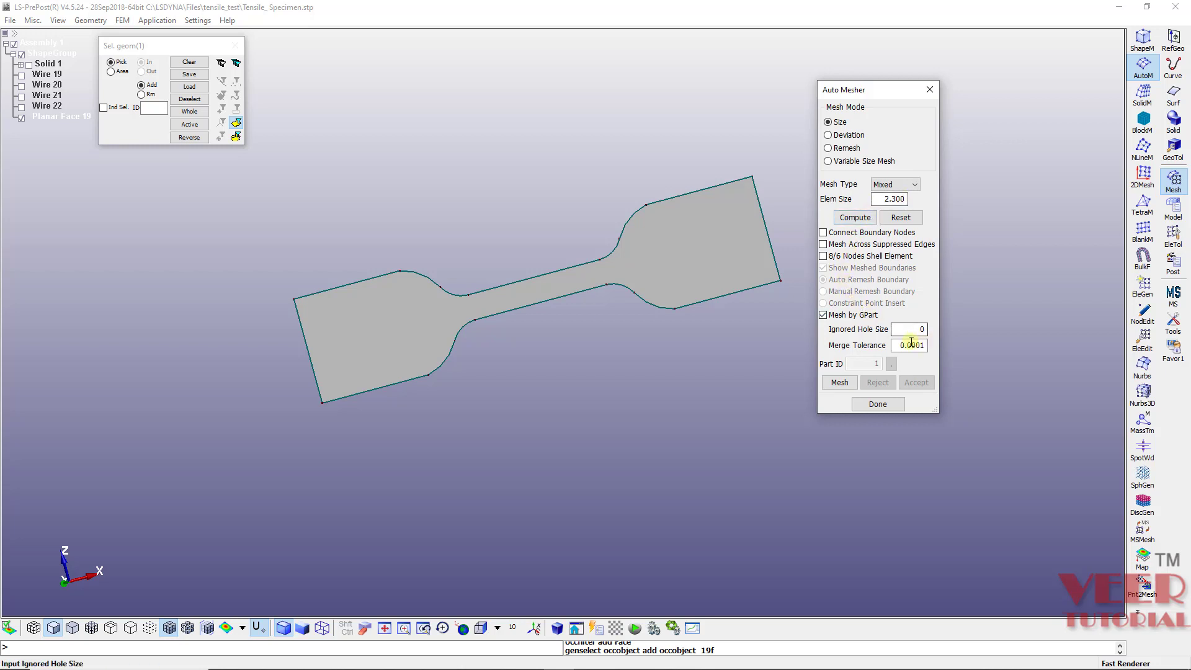
Step: Generate the 2.300-size mixed shell mesh on Planar Face 19, inspect the gauge section, and accept it
{"action": "left_click", "coordinate": [839, 383]}
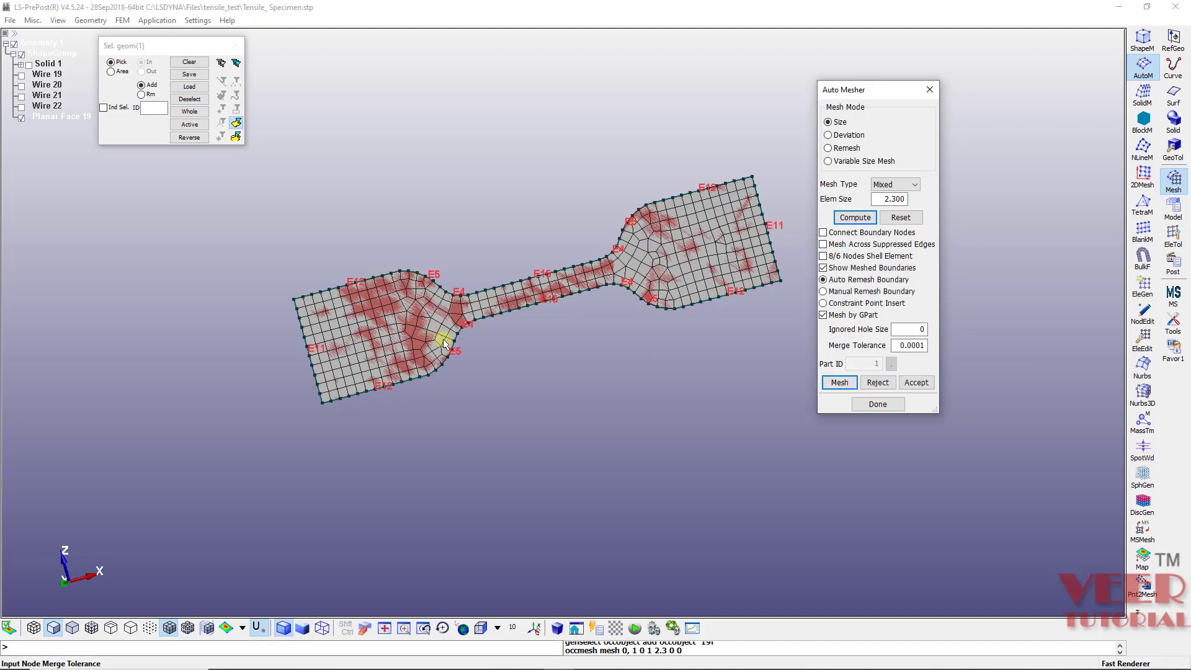
{"action": "left_click_drag", "start_coordinate": [443, 341], "coordinate": [595, 358]}
{"action": "scroll", "coordinate": [531, 277], "scroll_direction": "up", "scroll_amount": 5}
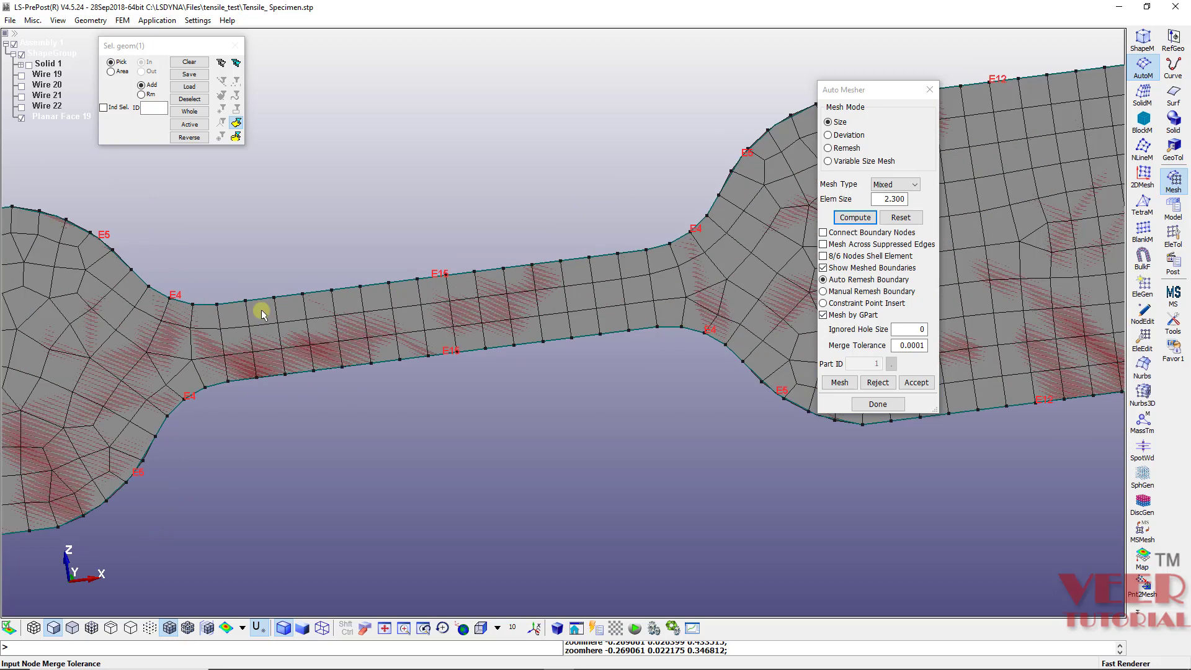
{"action": "scroll", "coordinate": [262, 311], "scroll_direction": "up", "scroll_amount": 3}
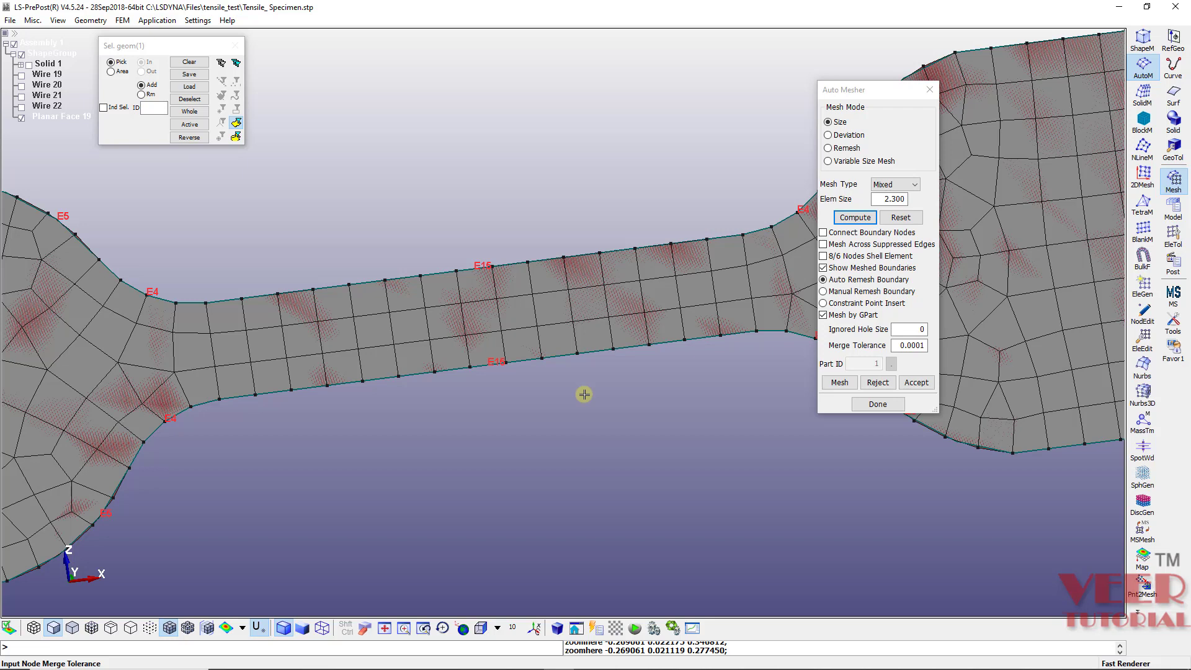
{"action": "left_click", "coordinate": [840, 382]}
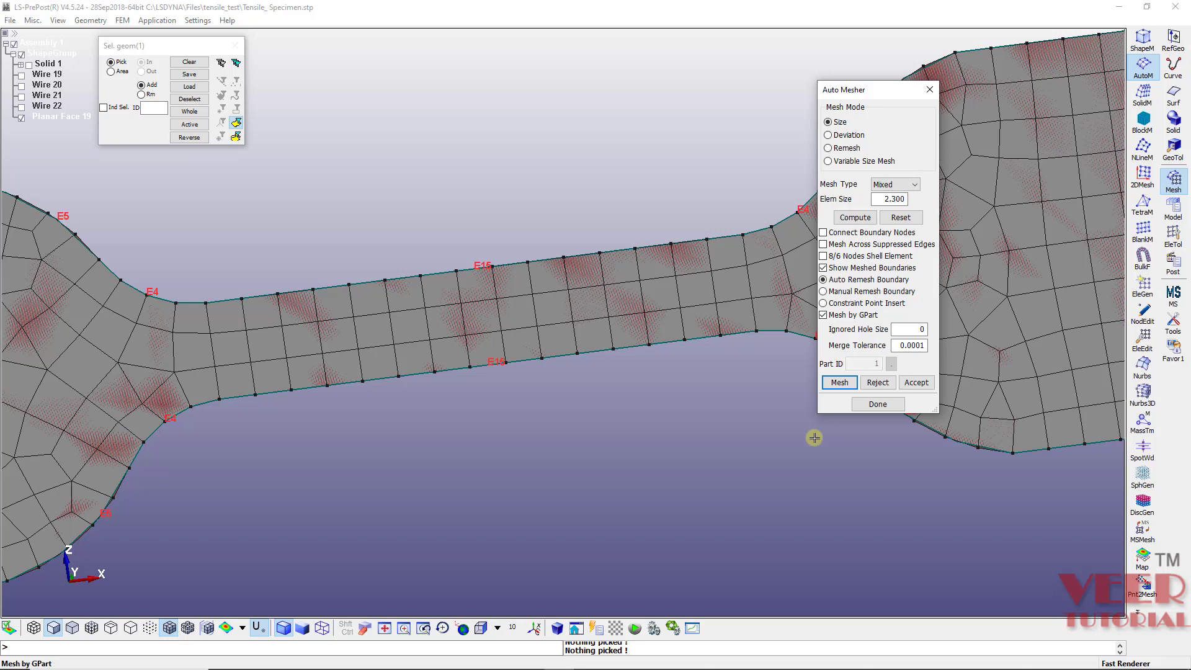
{"action": "left_click", "coordinate": [916, 382]}
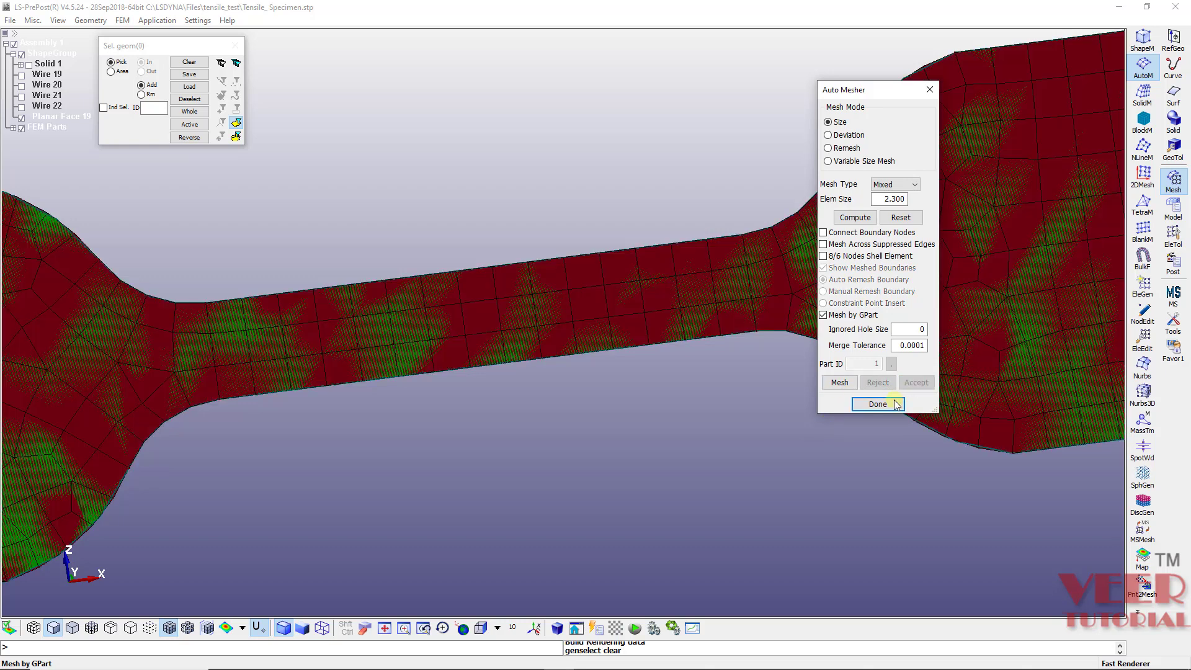
Step: Close the Auto Mesher and bring the new mesh back to a face-on view
{"action": "left_click", "coordinate": [877, 404]}
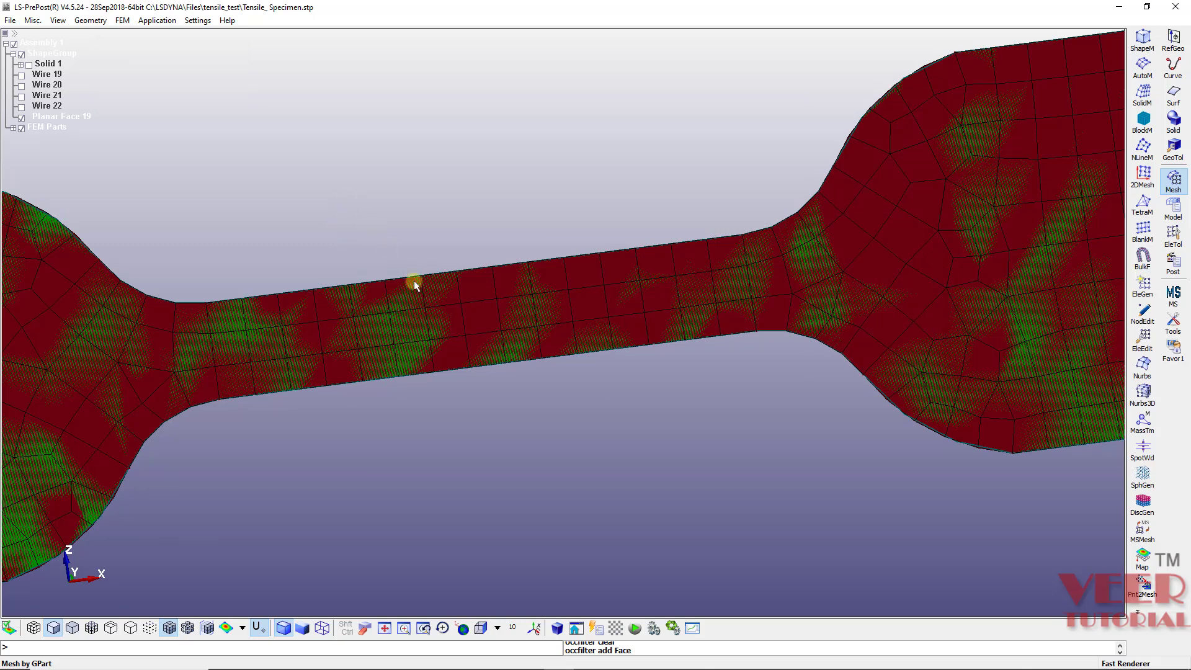
{"action": "scroll", "coordinate": [534, 362], "scroll_direction": "down", "scroll_amount": 3}
{"action": "left_click_drag", "start_coordinate": [534, 362], "coordinate": [433, 358], "text": "ctrl"}
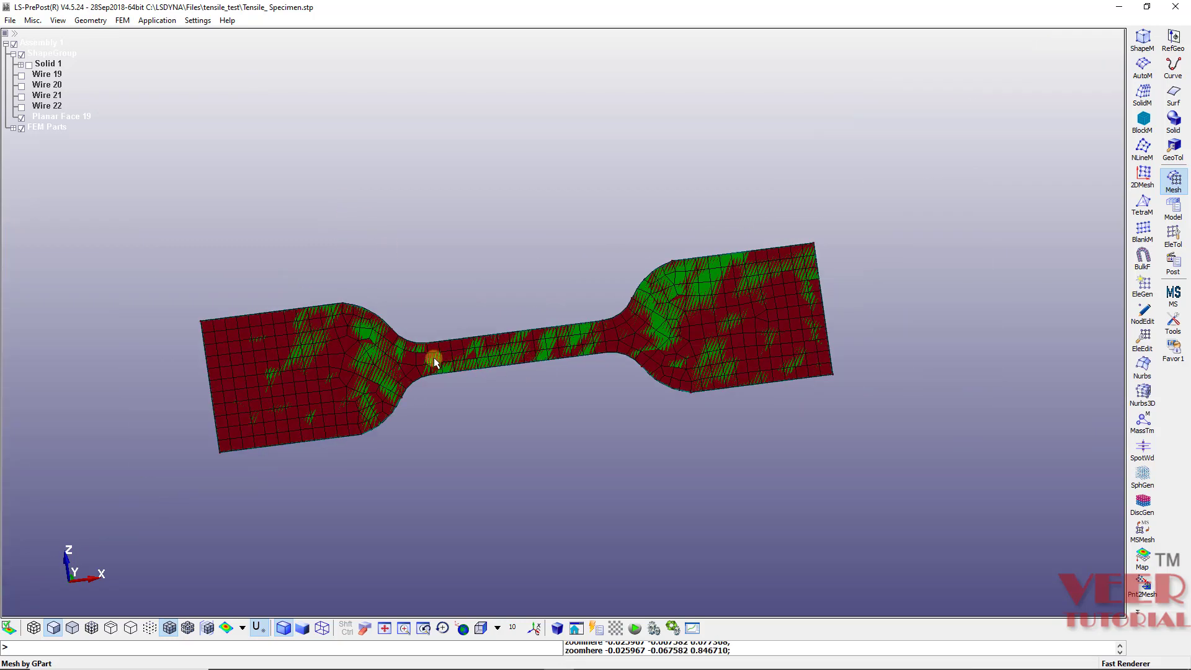
{"action": "scroll", "coordinate": [401, 367], "scroll_direction": "up", "scroll_amount": 3}
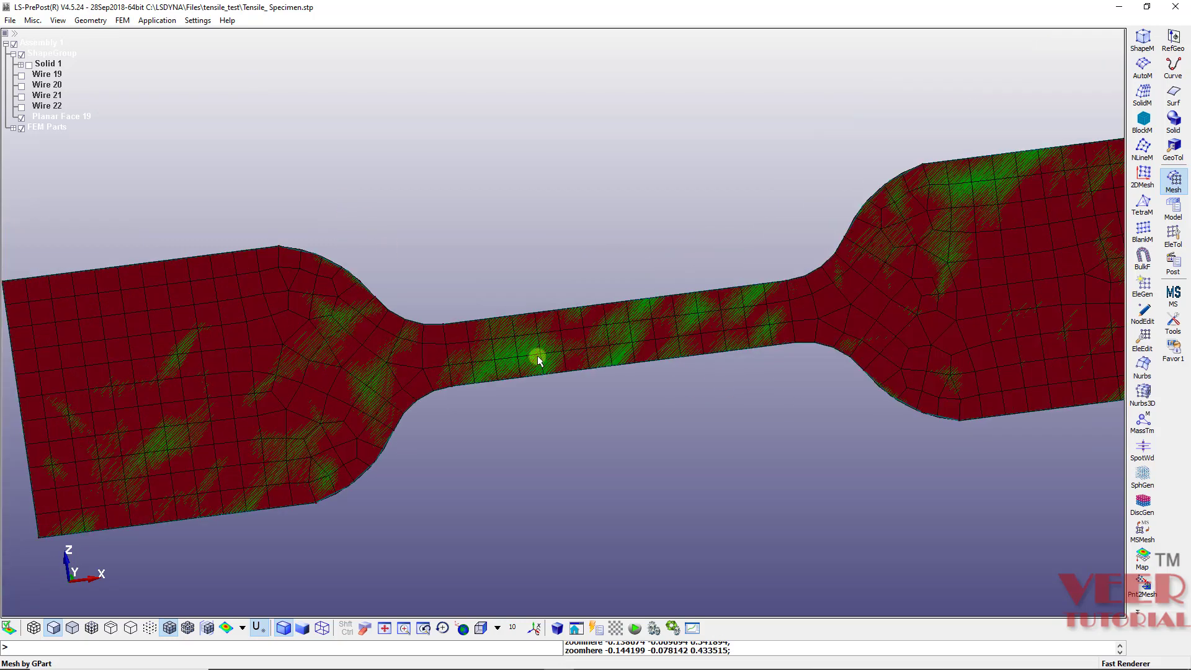
{"action": "scroll", "coordinate": [428, 326], "scroll_direction": "down", "scroll_amount": 3}
{"action": "left_click_drag", "start_coordinate": [428, 327], "coordinate": [347, 378], "text": "ctrl"}
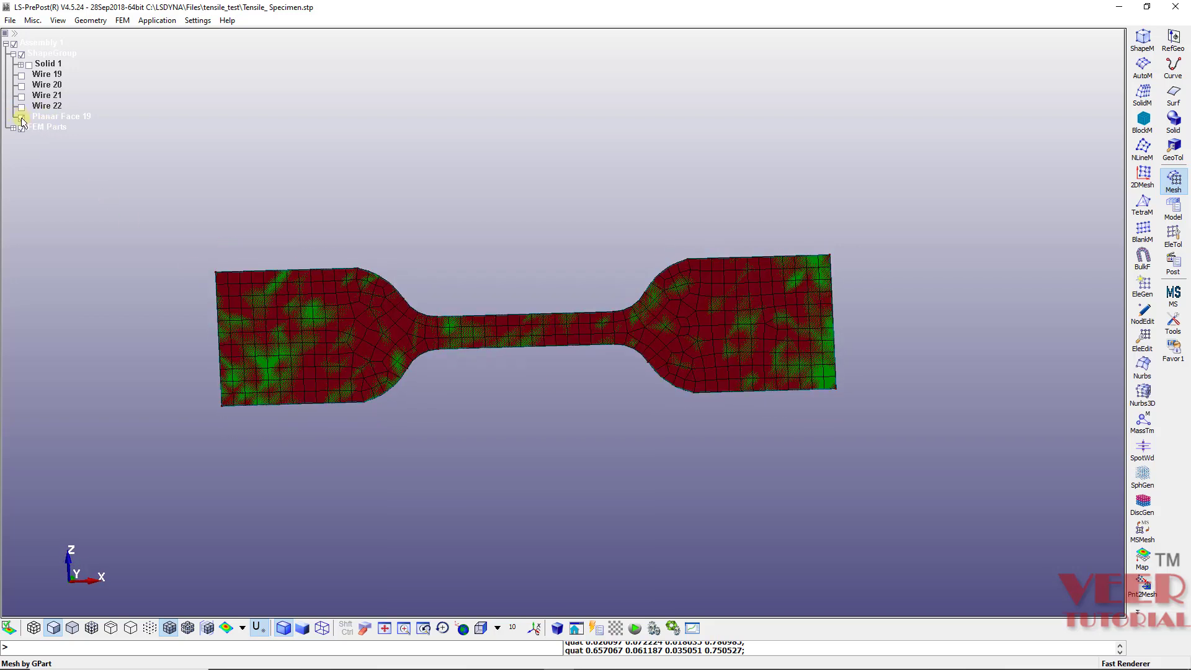
Step: Hide Planar Face 19 so only the shell mesh shows, zoomed into the gauge section
{"action": "left_click", "coordinate": [23, 119]}
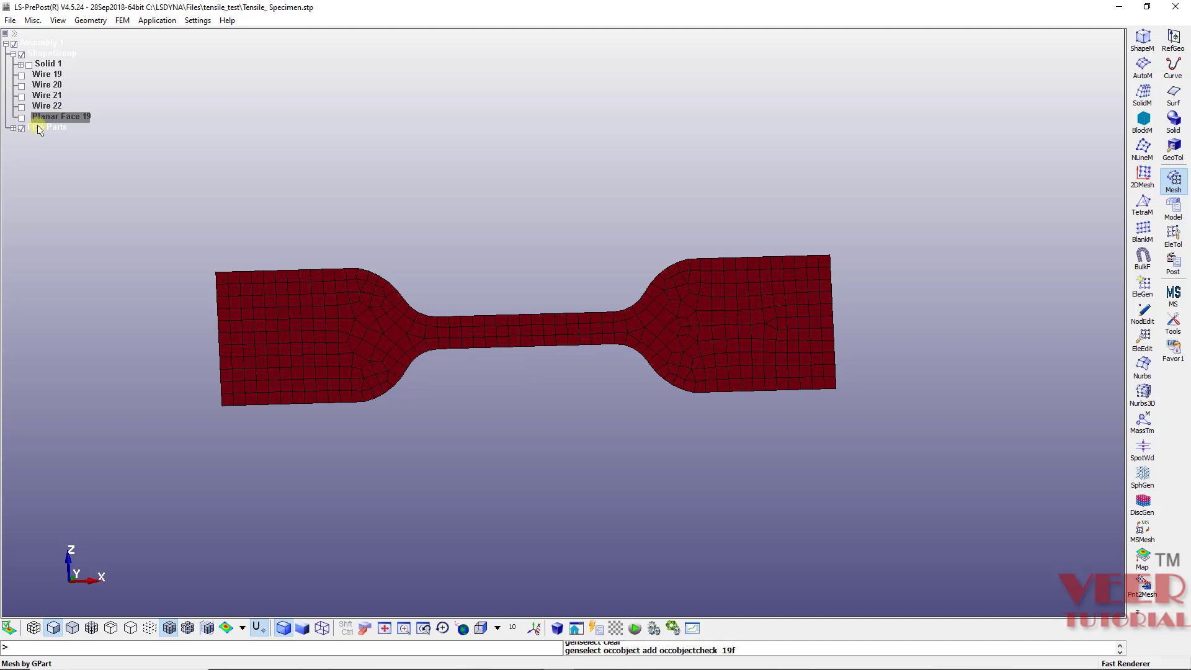
{"action": "left_click", "coordinate": [38, 128]}
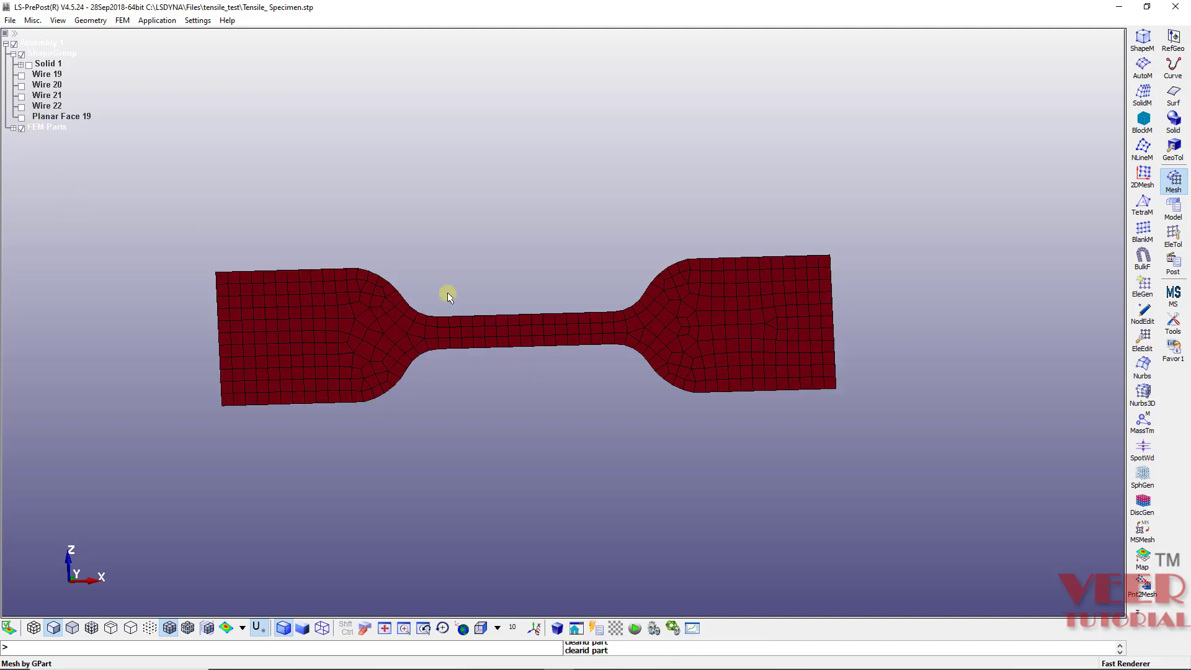
{"action": "scroll", "coordinate": [616, 300], "scroll_direction": "up", "scroll_amount": 2}
{"action": "scroll", "coordinate": [290, 356], "scroll_direction": "up", "scroll_amount": 3}
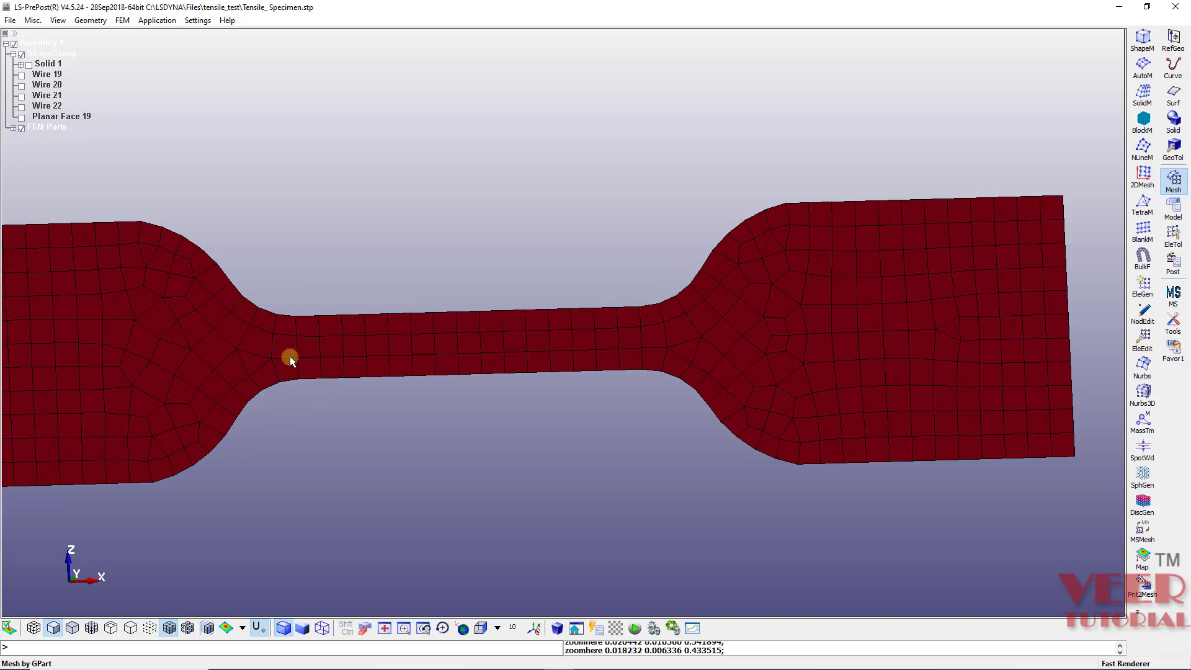
{"action": "scroll", "coordinate": [274, 293], "scroll_direction": "down", "scroll_amount": 2}
{"action": "scroll", "coordinate": [297, 285], "scroll_direction": "up", "scroll_amount": 1}
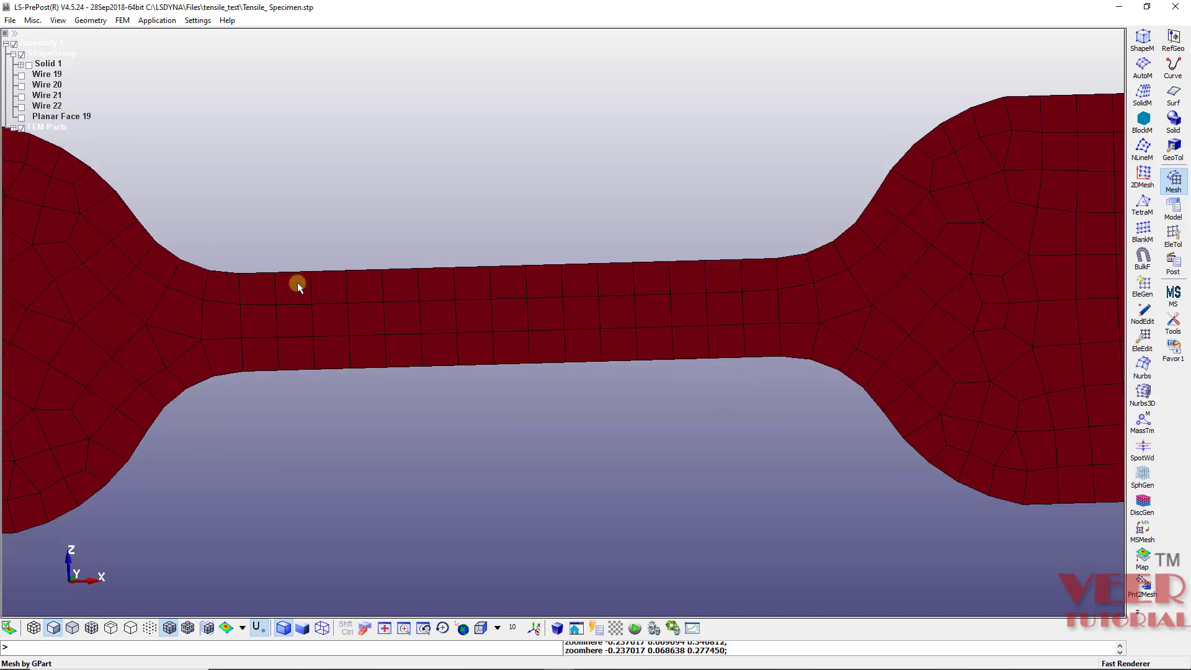
Step: Set Element Editing to Split/Merge with quad-to-four splitting and Retain Bdy checked
{"action": "left_click", "coordinate": [1143, 340]}
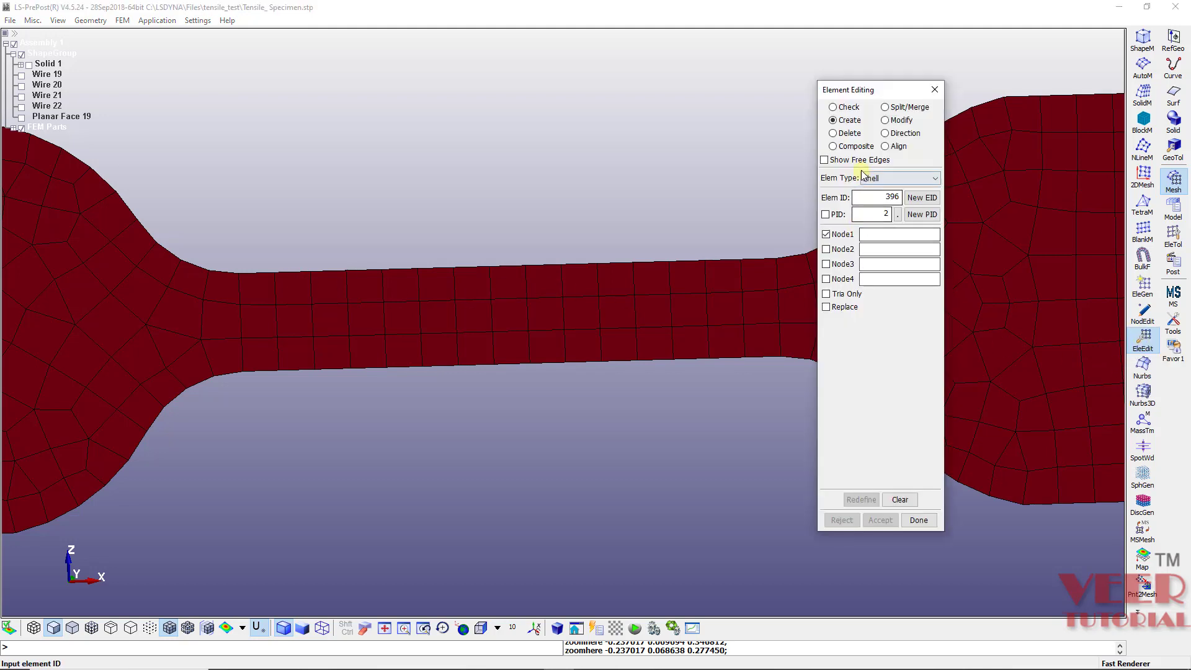
{"action": "left_click", "coordinate": [907, 108]}
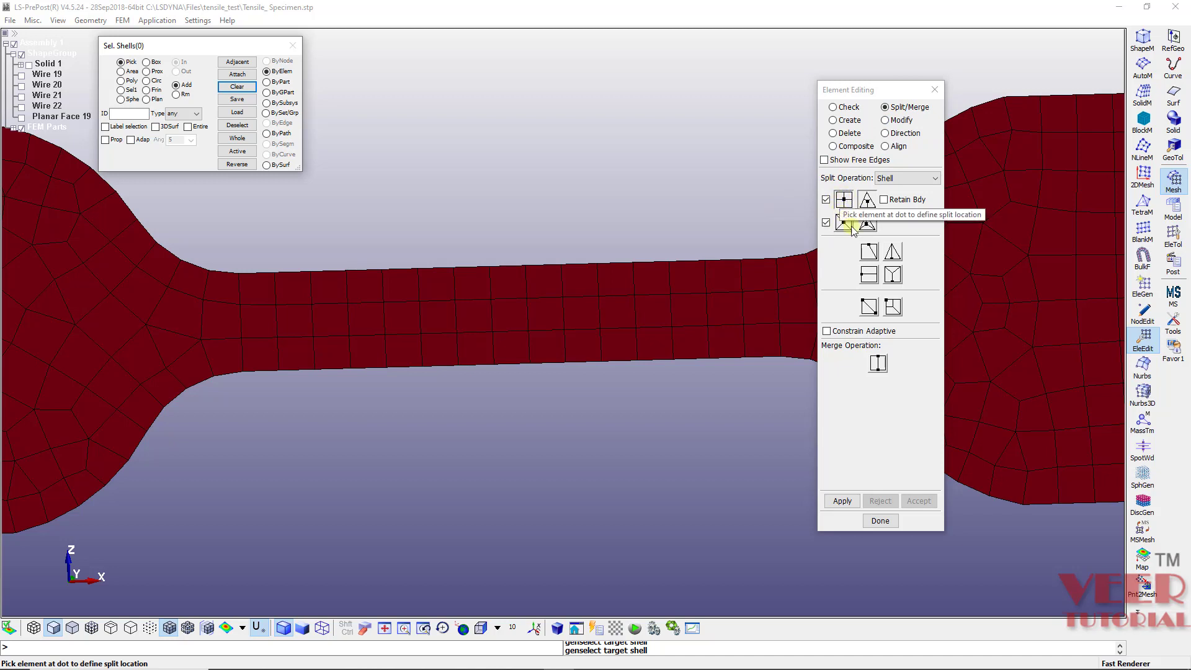
{"action": "left_click", "coordinate": [844, 200]}
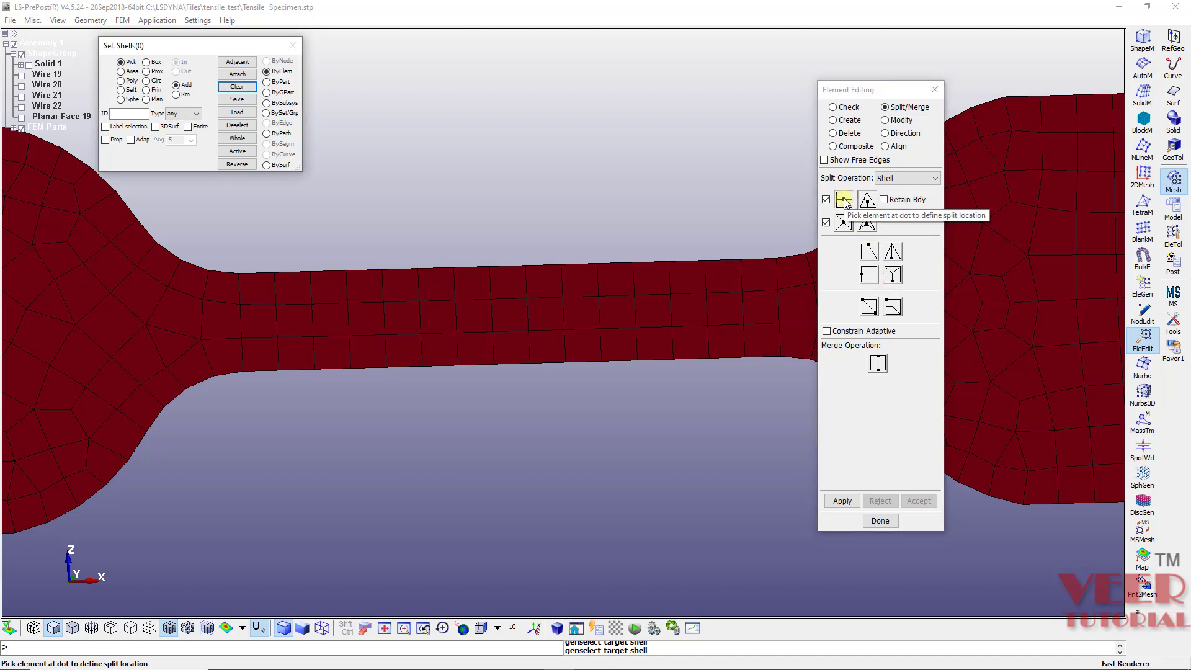
{"action": "left_click", "coordinate": [885, 199]}
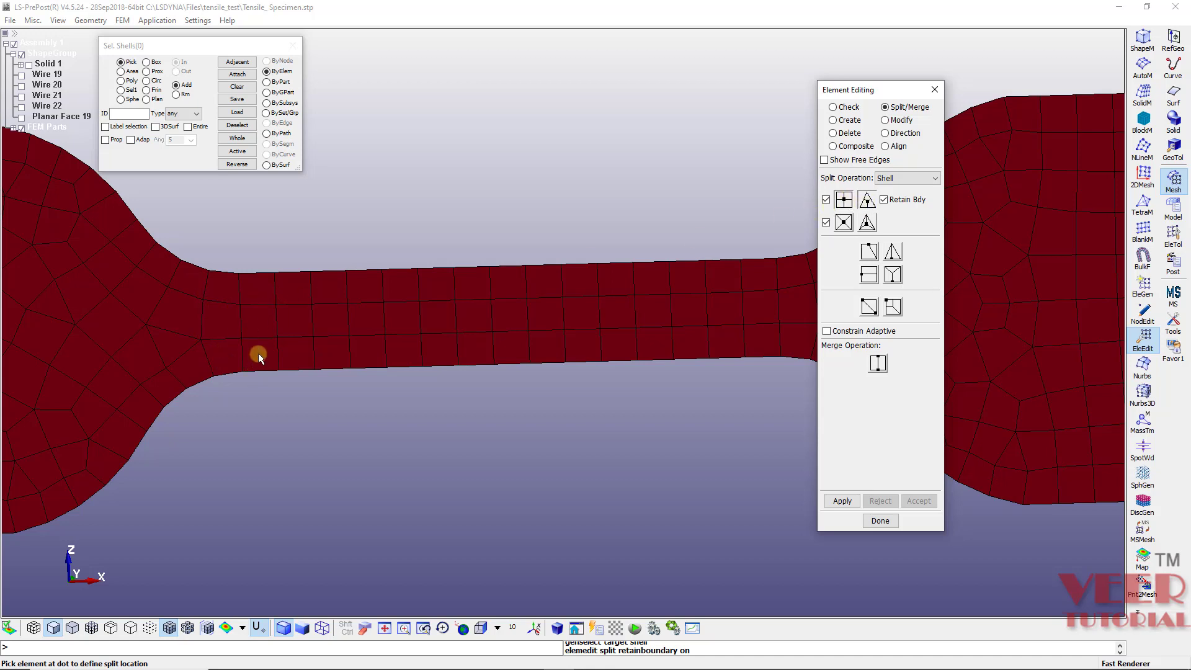
Step: Area-select the 45 middle gauge shells, split them into finer quads, and accept
{"action": "scroll", "coordinate": [258, 353], "scroll_direction": "up", "scroll_amount": 1}
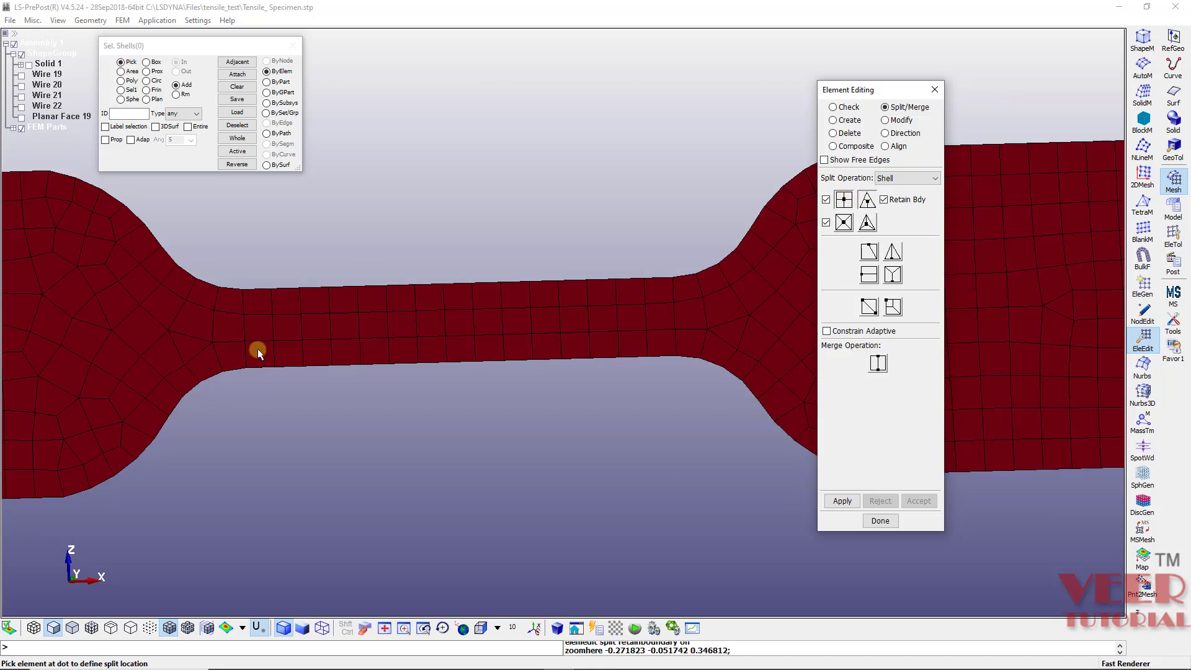
{"action": "left_click", "coordinate": [121, 71]}
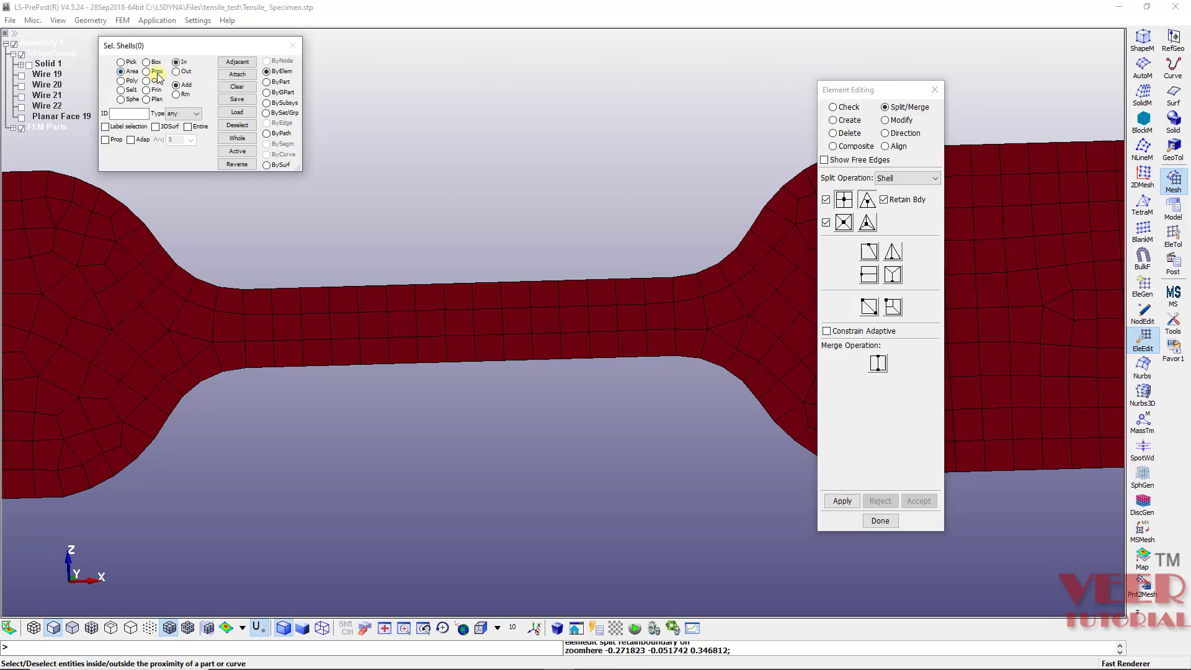
{"action": "left_click", "coordinate": [147, 62]}
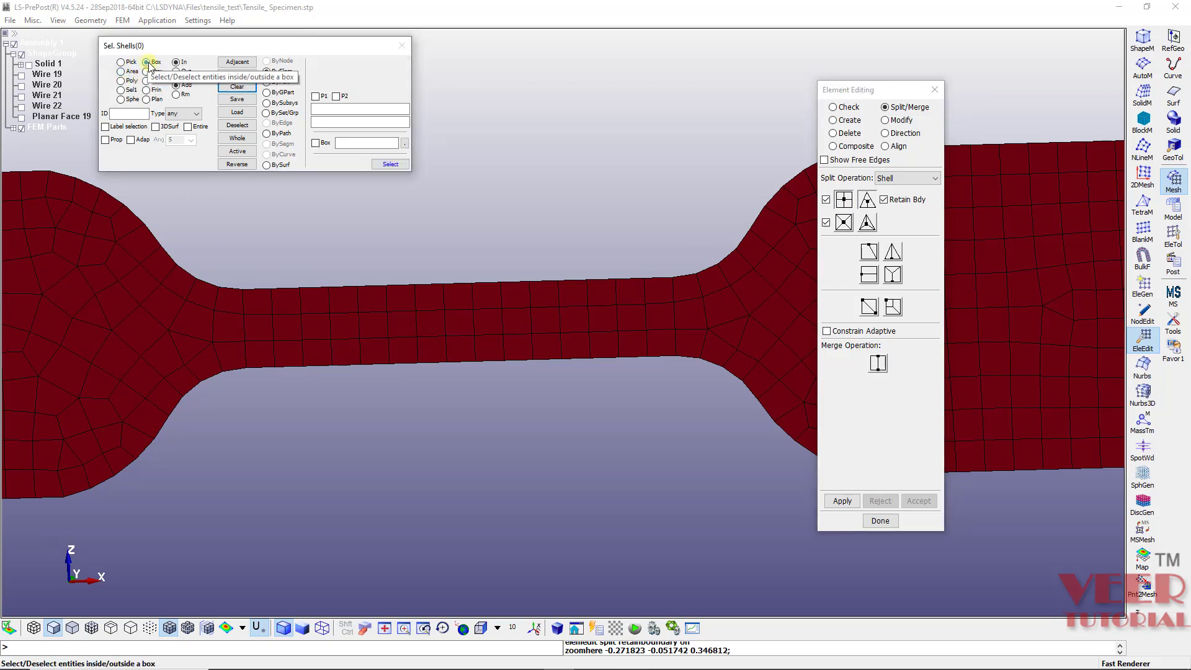
{"action": "left_click", "coordinate": [124, 72]}
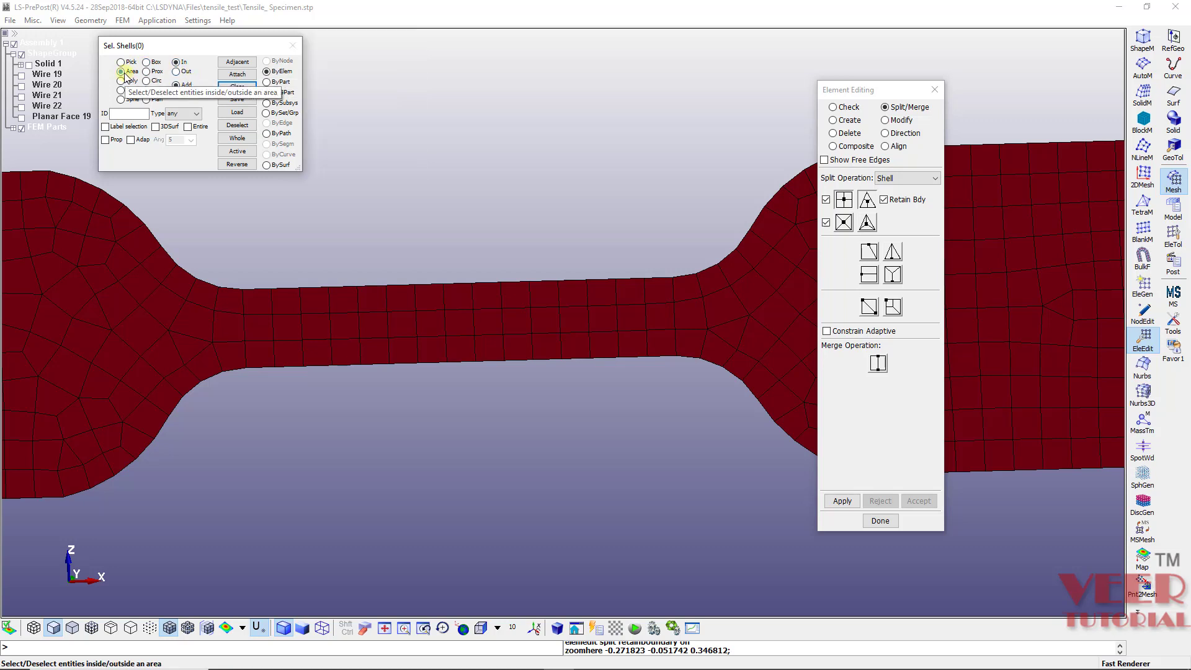
{"action": "left_click_drag", "start_coordinate": [239, 258], "coordinate": [680, 379]}
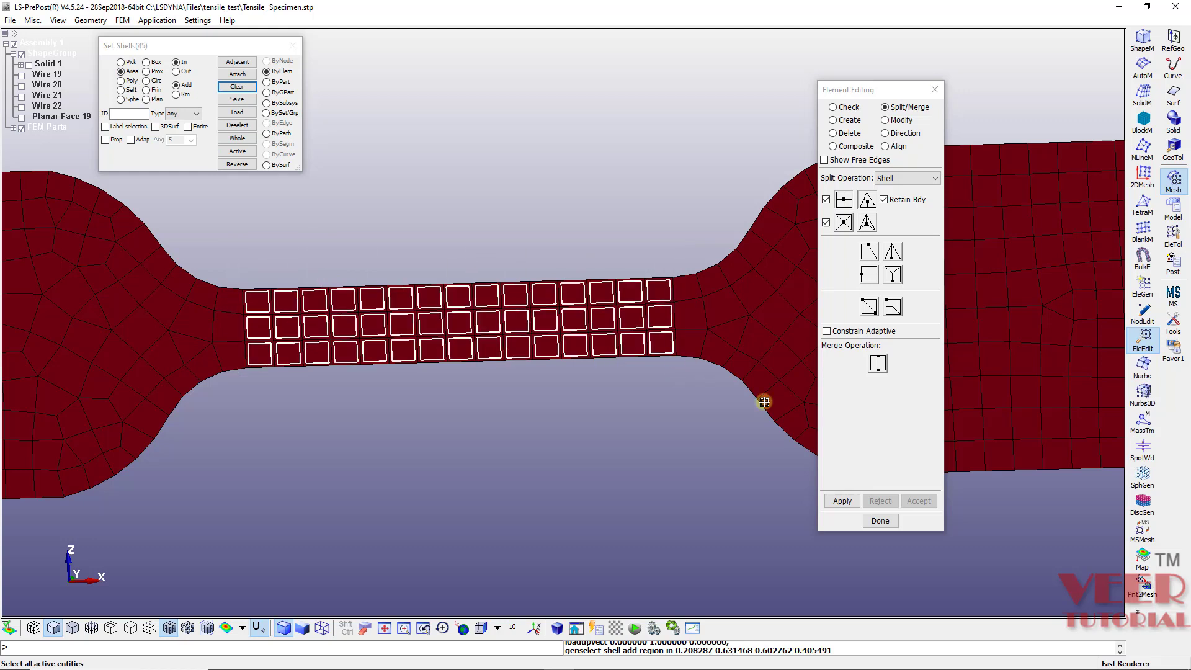
{"action": "left_click", "coordinate": [845, 500]}
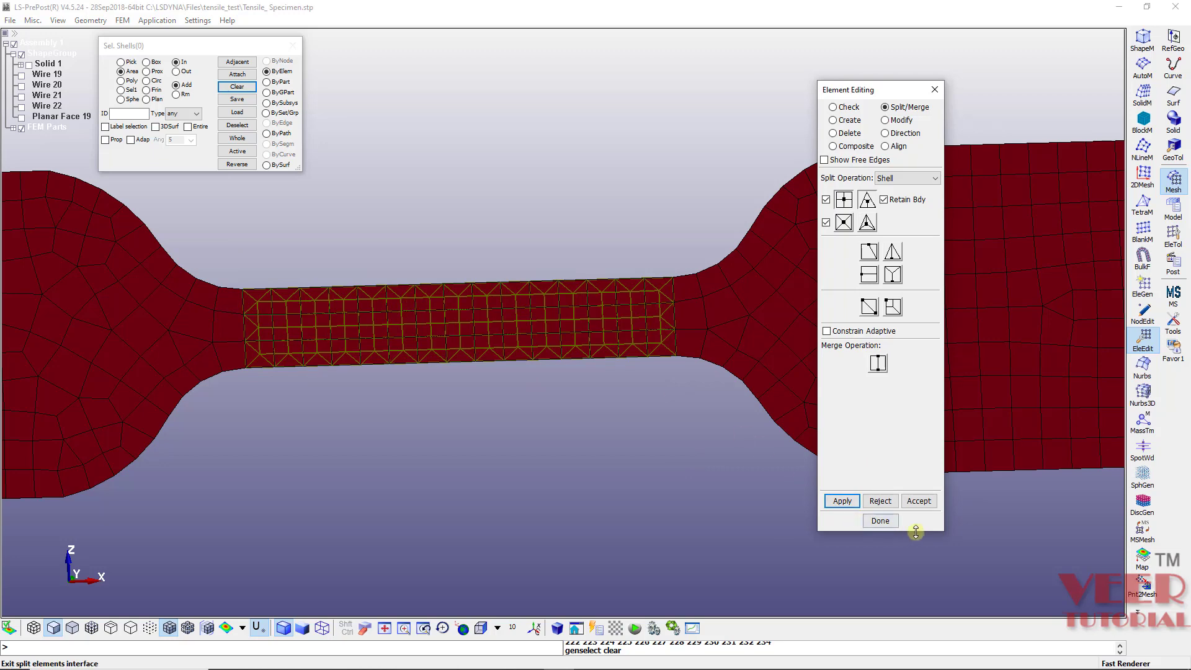
{"action": "left_click", "coordinate": [921, 500]}
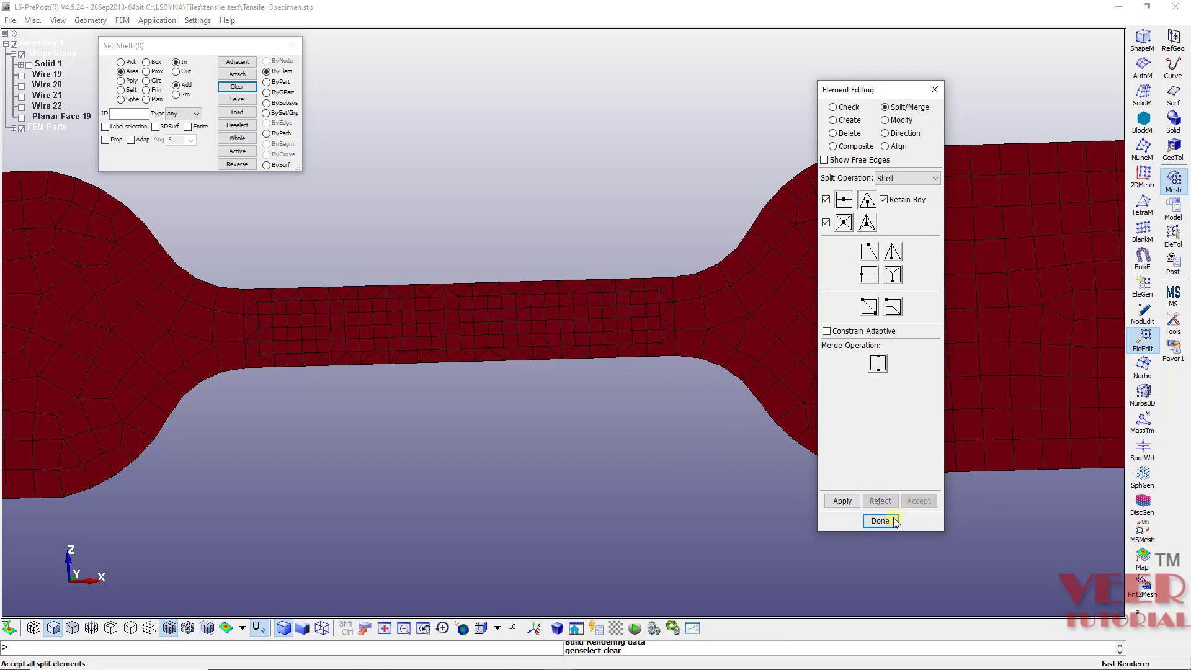
{"action": "left_click", "coordinate": [881, 520]}
{"action": "scroll", "coordinate": [246, 288], "scroll_direction": "up", "scroll_amount": 3}
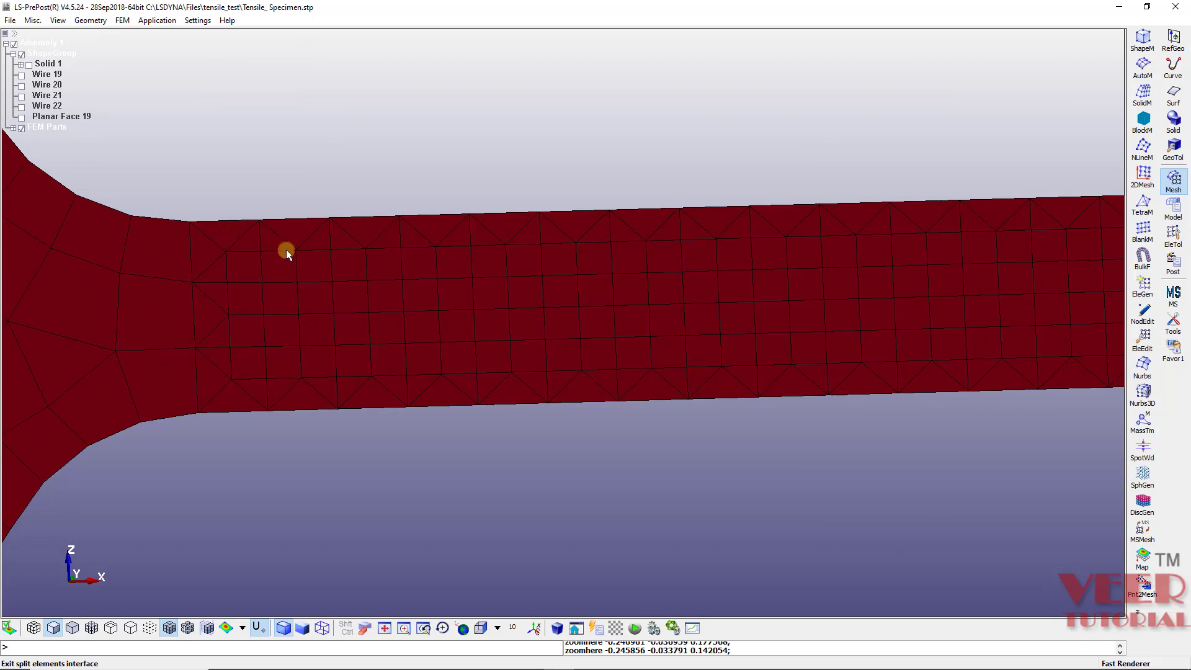
{"action": "scroll", "coordinate": [243, 266], "scroll_direction": "up", "scroll_amount": 2}
{"action": "scroll", "coordinate": [144, 260], "scroll_direction": "down", "scroll_amount": 4}
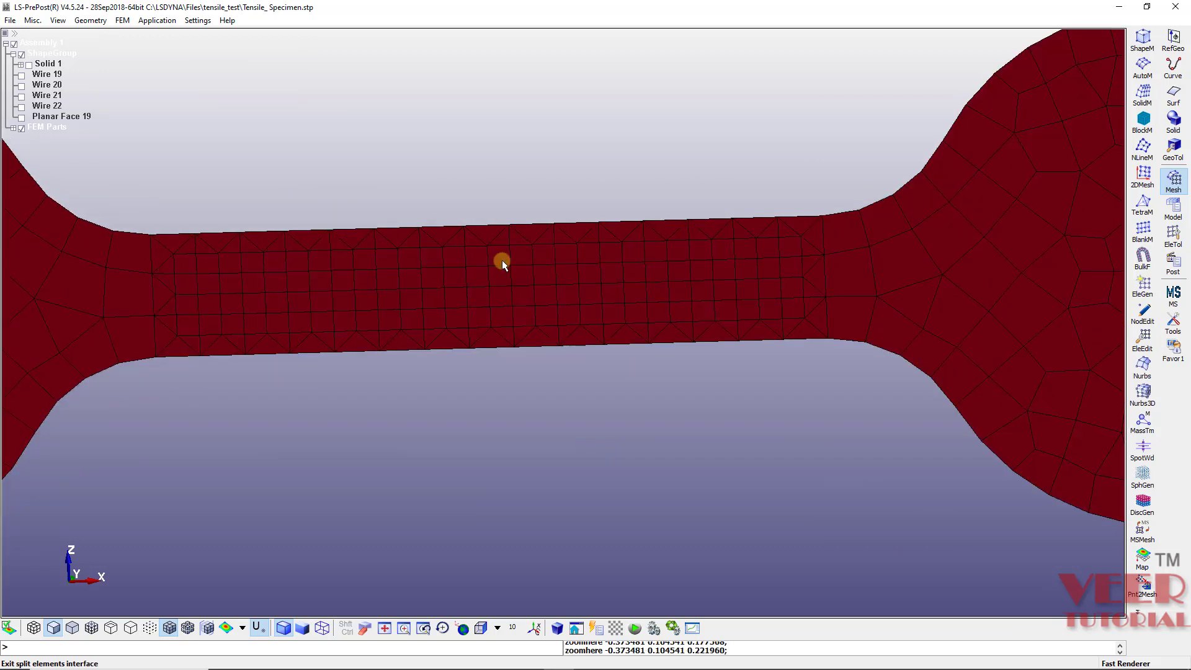
{"action": "scroll", "coordinate": [186, 236], "scroll_direction": "up", "scroll_amount": 2}
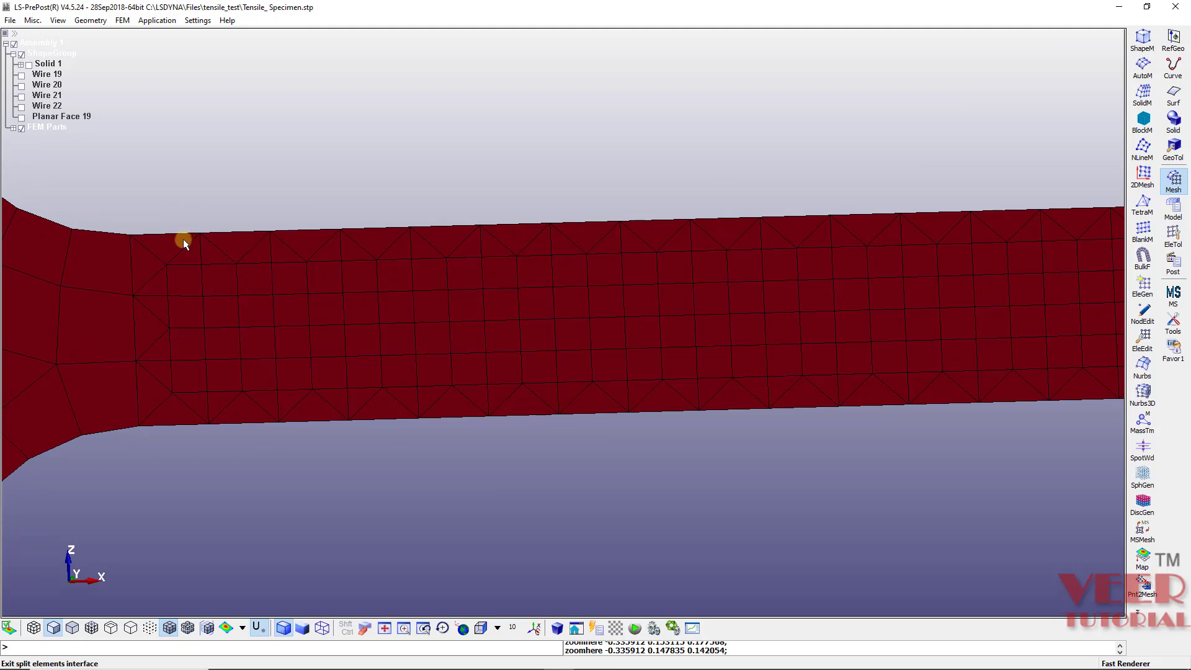
{"action": "scroll", "coordinate": [183, 240], "scroll_direction": "up", "scroll_amount": 2}
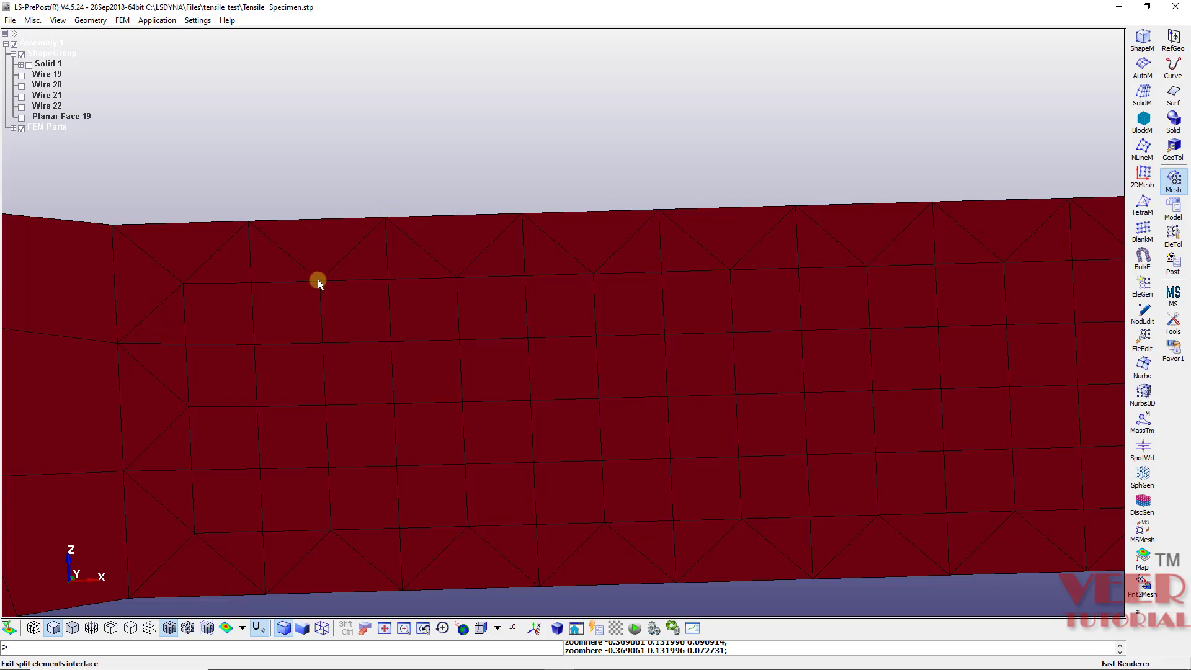
{"action": "scroll", "coordinate": [214, 329], "scroll_direction": "down", "scroll_amount": 4}
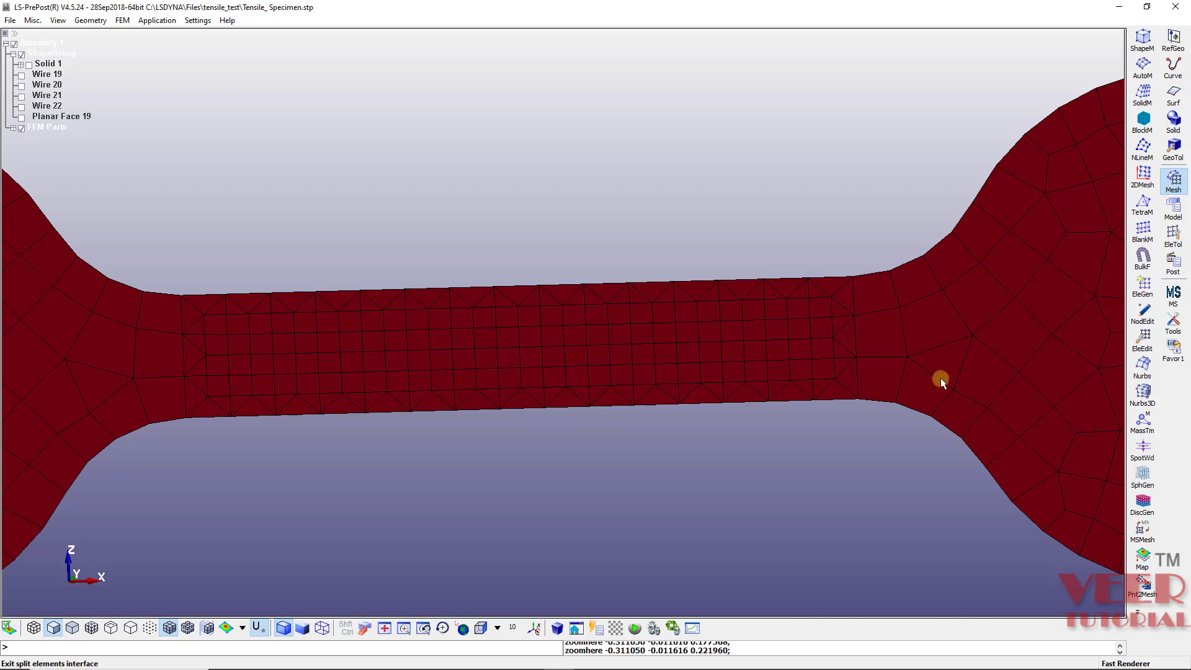
{"action": "left_click", "coordinate": [1143, 340]}
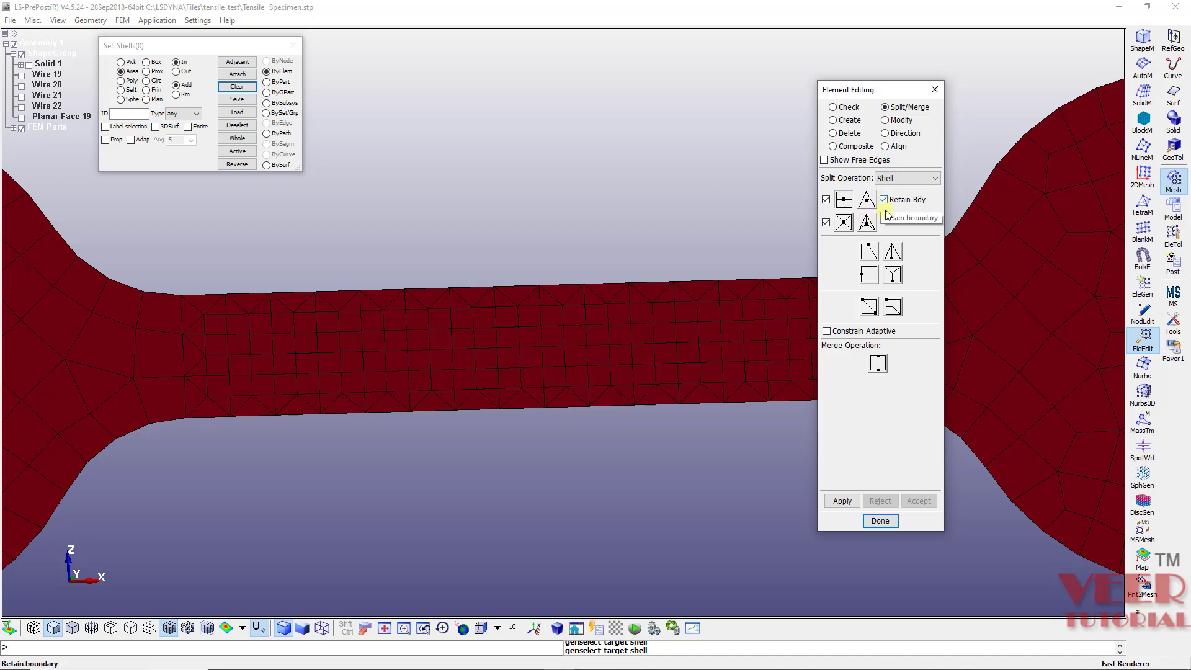
Step: Preview a whole-part triangle split, reject it, clear the selection, and switch edge picking to ByEdge
{"action": "scroll", "coordinate": [474, 281], "scroll_direction": "up", "scroll_amount": 1}
{"action": "scroll", "coordinate": [471, 286], "scroll_direction": "up", "scroll_amount": 2}
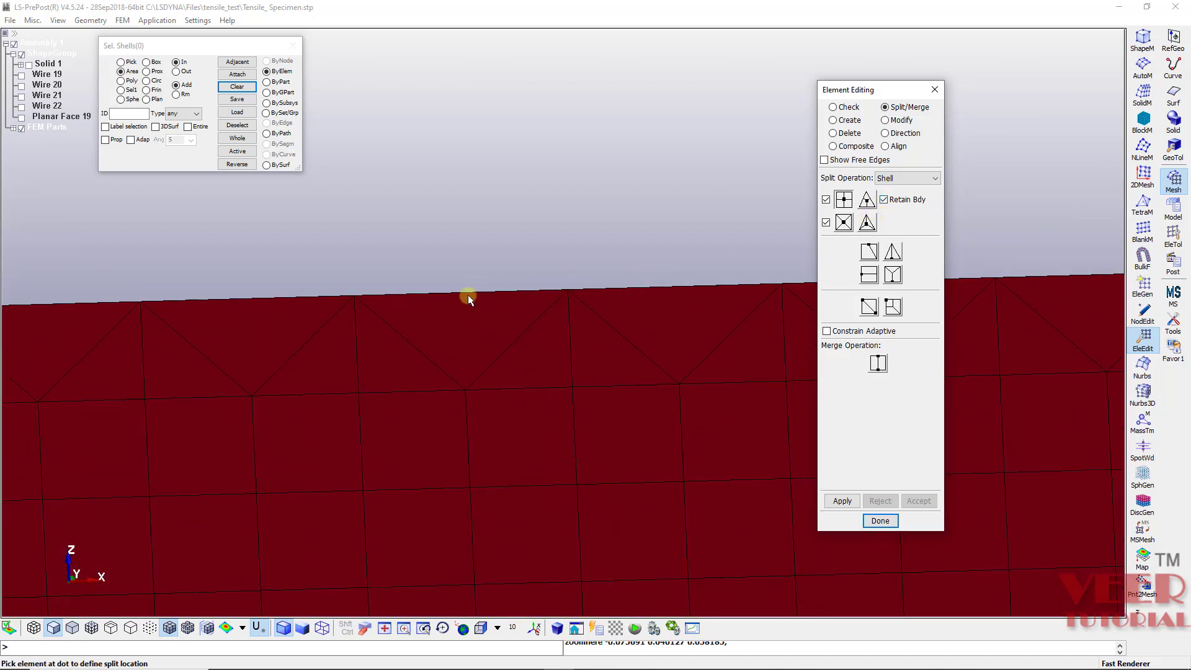
{"action": "left_click", "coordinate": [893, 251]}
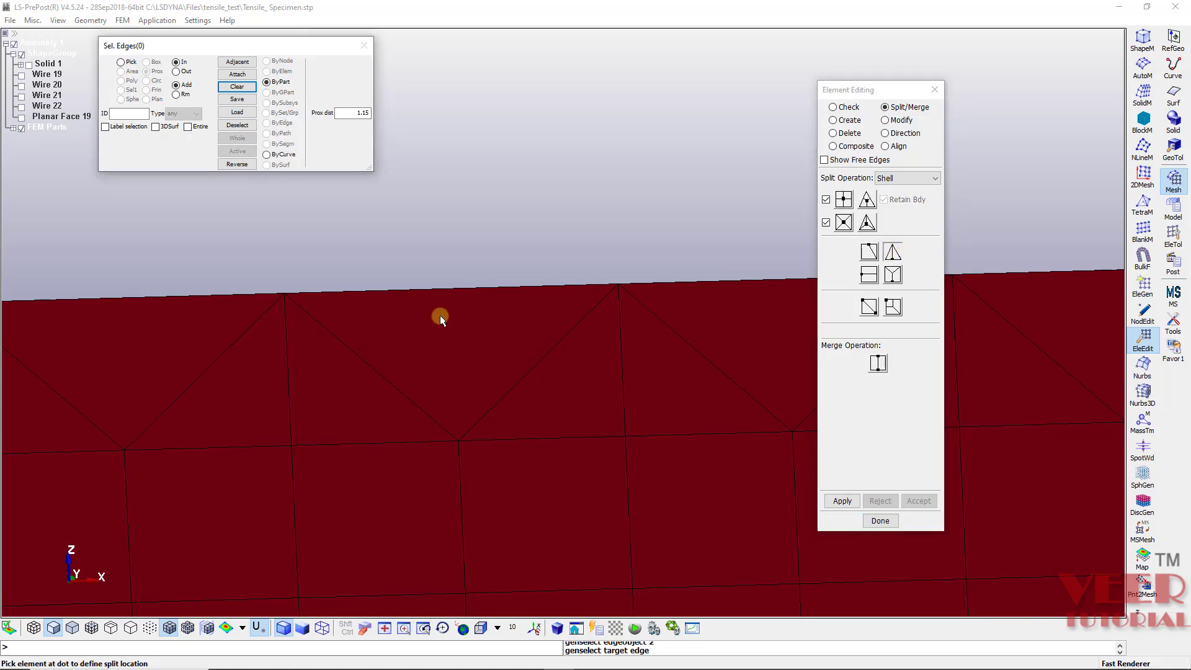
{"action": "scroll", "coordinate": [440, 318], "scroll_direction": "down", "scroll_amount": 3}
{"action": "left_click", "coordinate": [121, 62]}
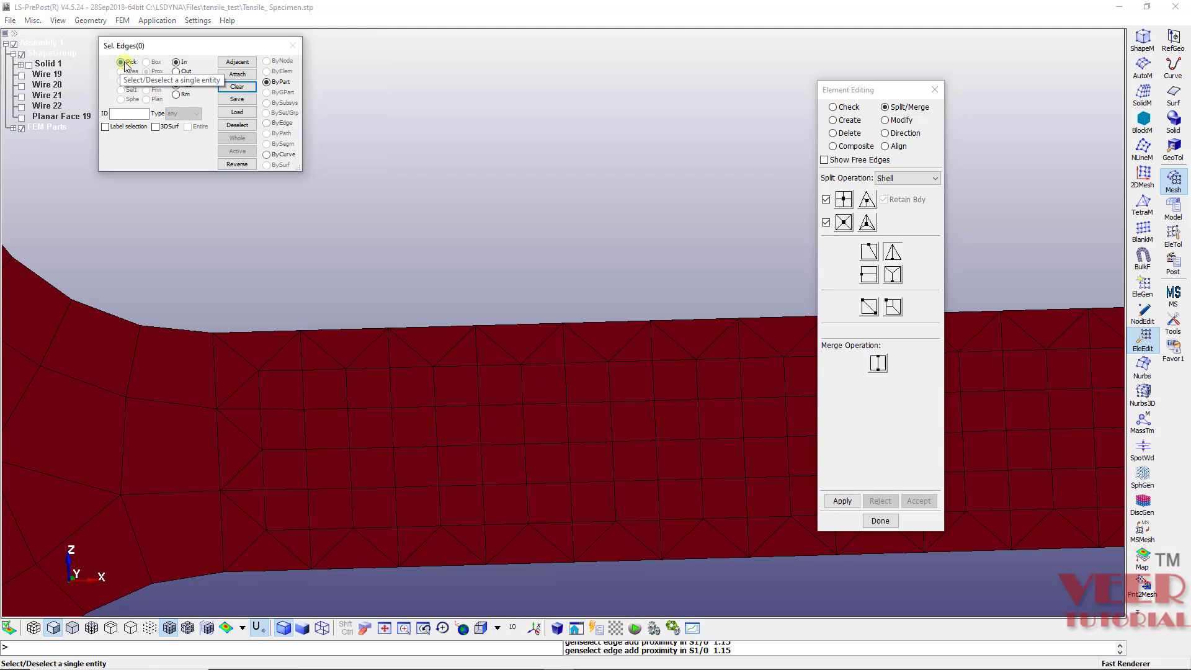
{"action": "left_click", "coordinate": [259, 335]}
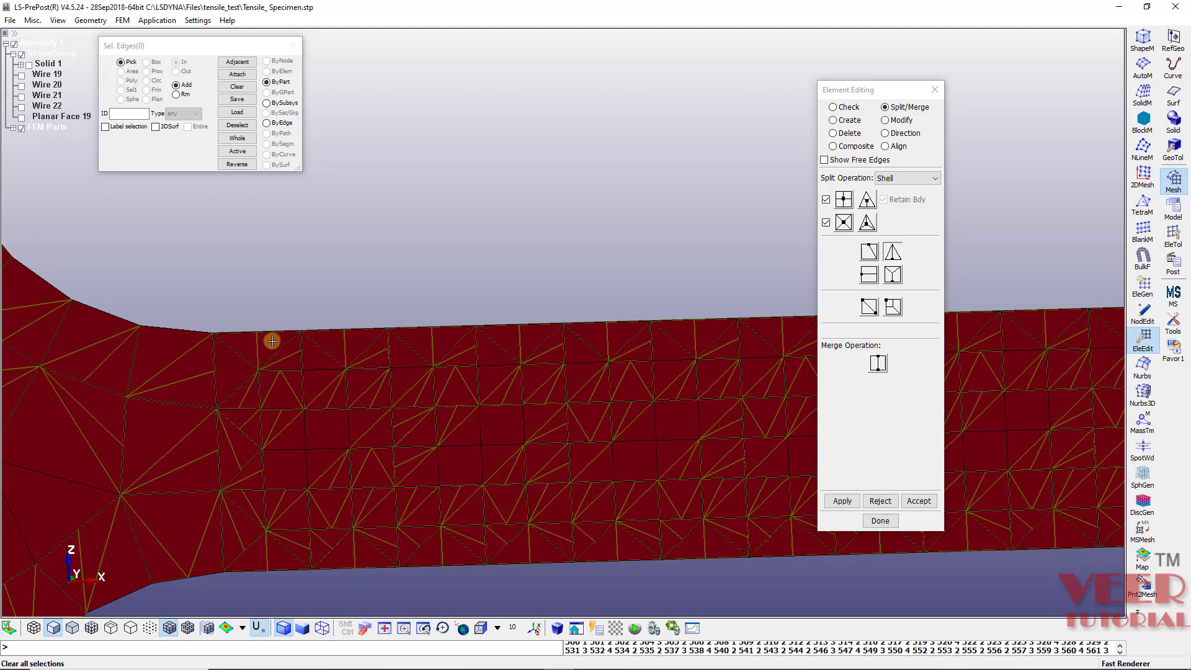
{"action": "left_click", "coordinate": [882, 502]}
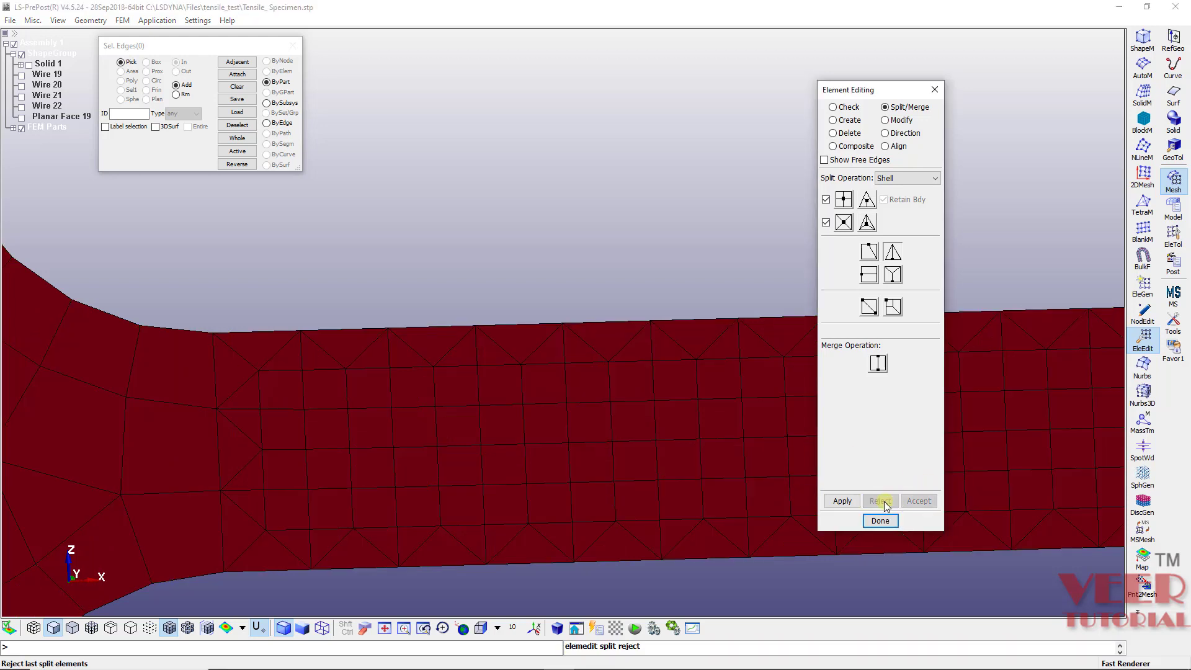
{"action": "left_click", "coordinate": [281, 74]}
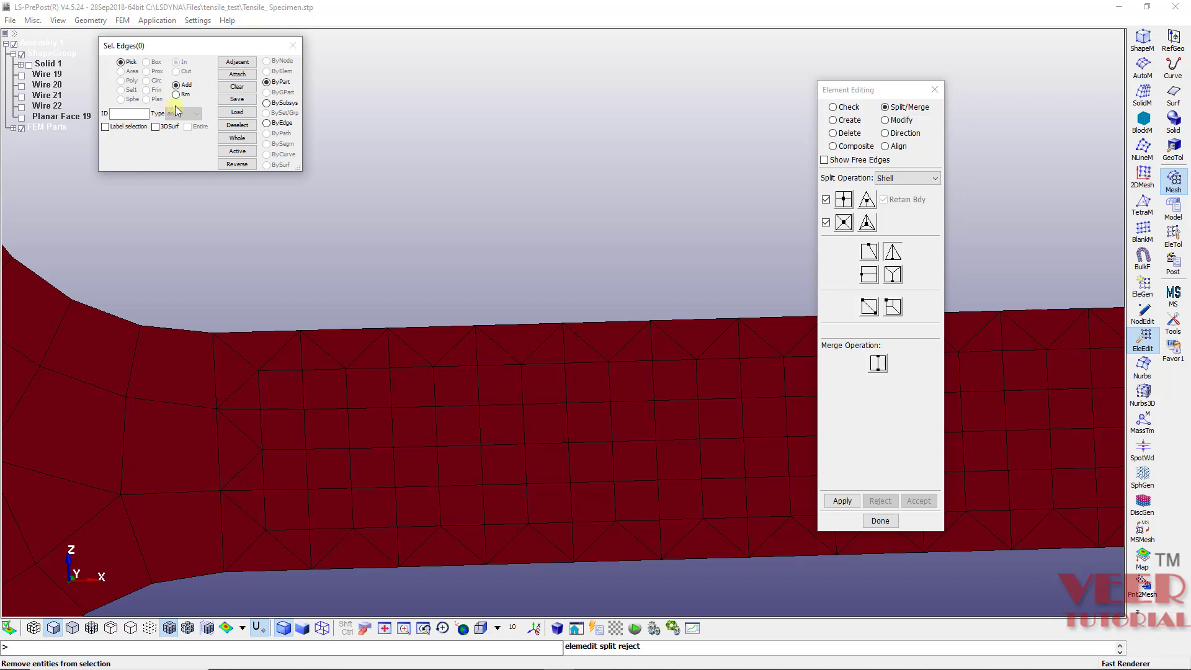
{"action": "left_click", "coordinate": [237, 87]}
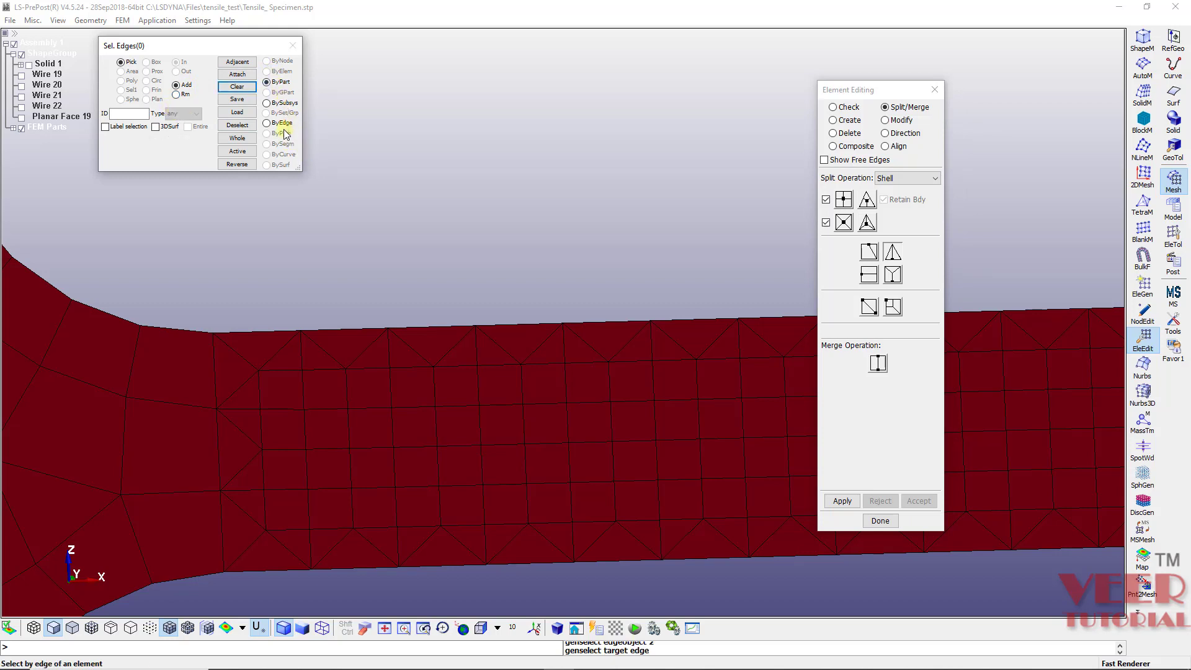
Step: Split the first four top-row gauge elements ByEdge into transition triangles and accept them
{"action": "left_click", "coordinate": [280, 123]}
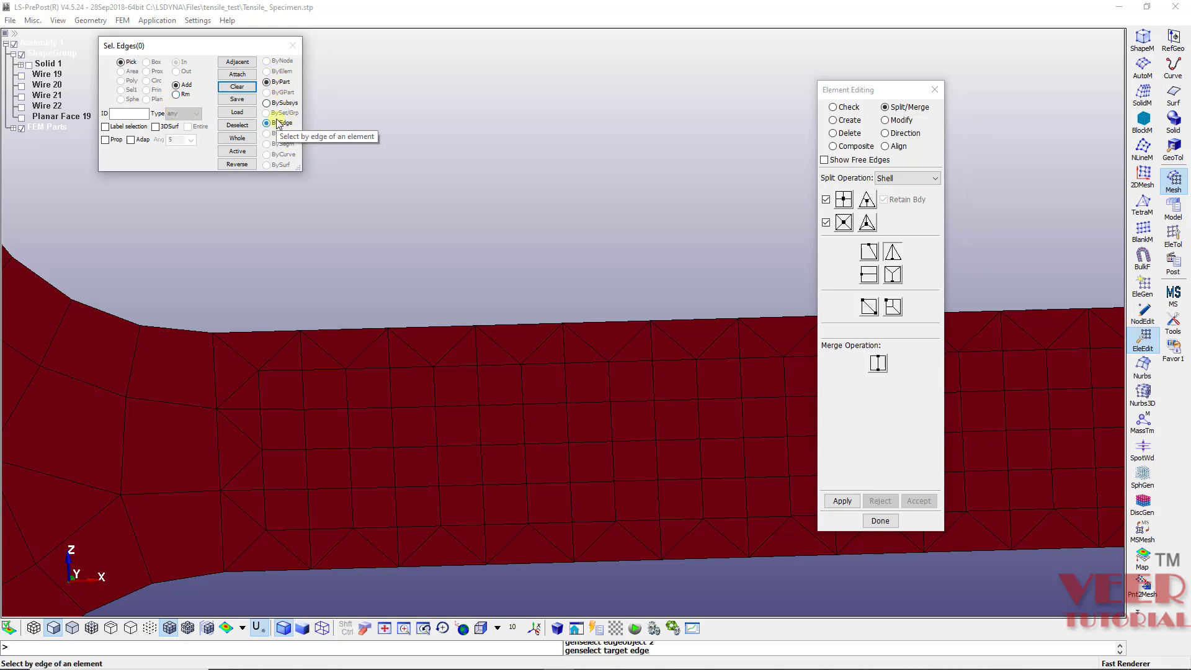
{"action": "left_click", "coordinate": [257, 333]}
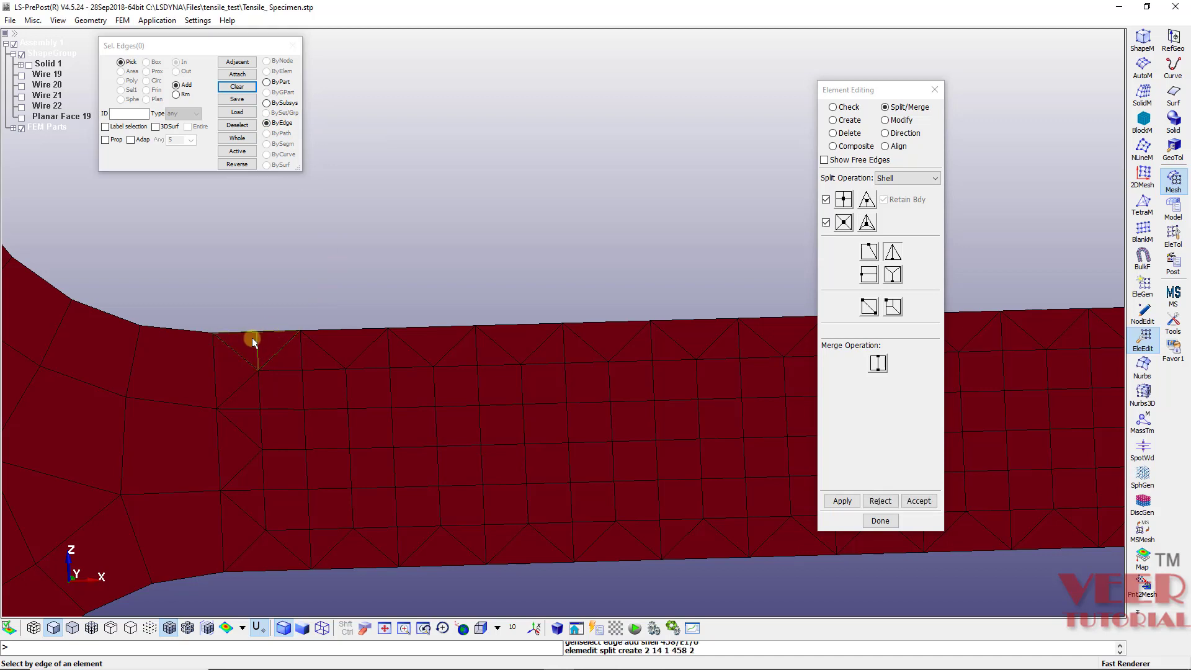
{"action": "scroll", "coordinate": [252, 338], "scroll_direction": "up", "scroll_amount": 1}
{"action": "scroll", "coordinate": [267, 337], "scroll_direction": "up", "scroll_amount": 1}
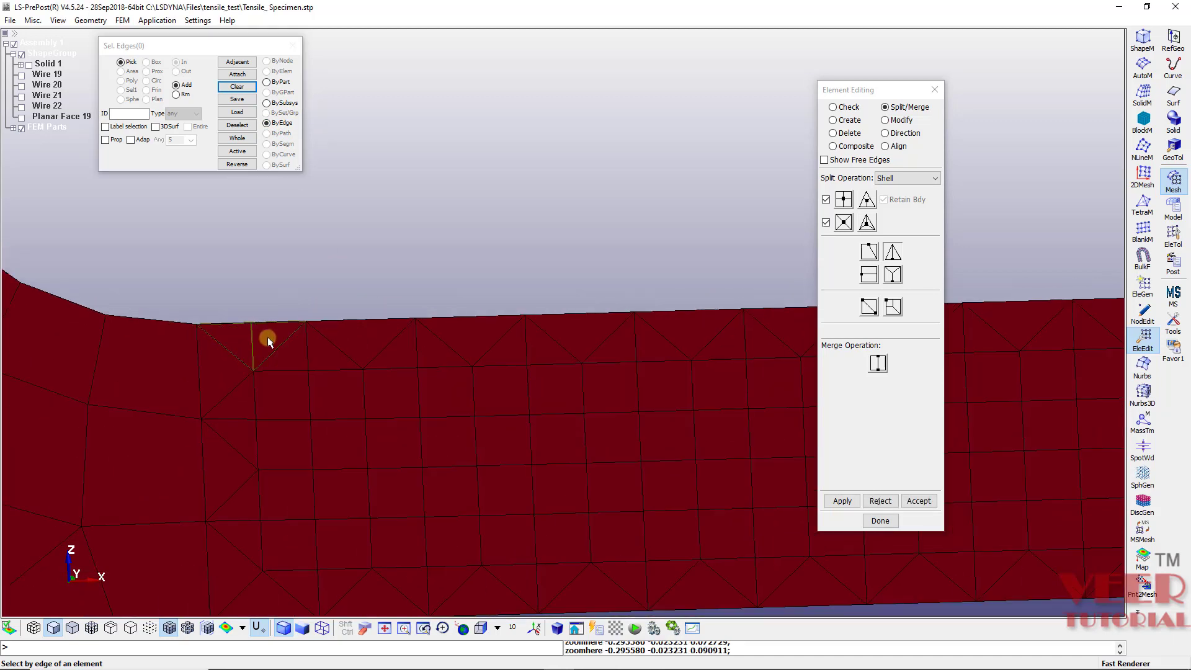
{"action": "scroll", "coordinate": [360, 318], "scroll_direction": "up", "scroll_amount": 3}
{"action": "left_click", "coordinate": [359, 319]}
{"action": "scroll", "coordinate": [250, 321], "scroll_direction": "down", "scroll_amount": 4}
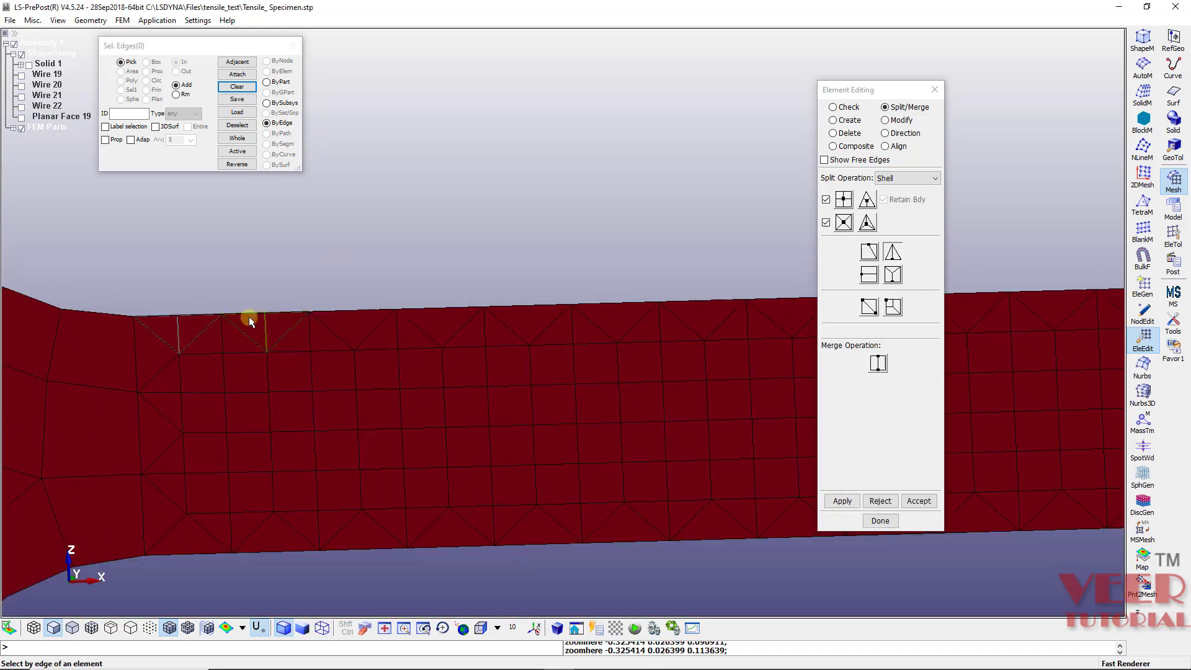
{"action": "left_click", "coordinate": [351, 311]}
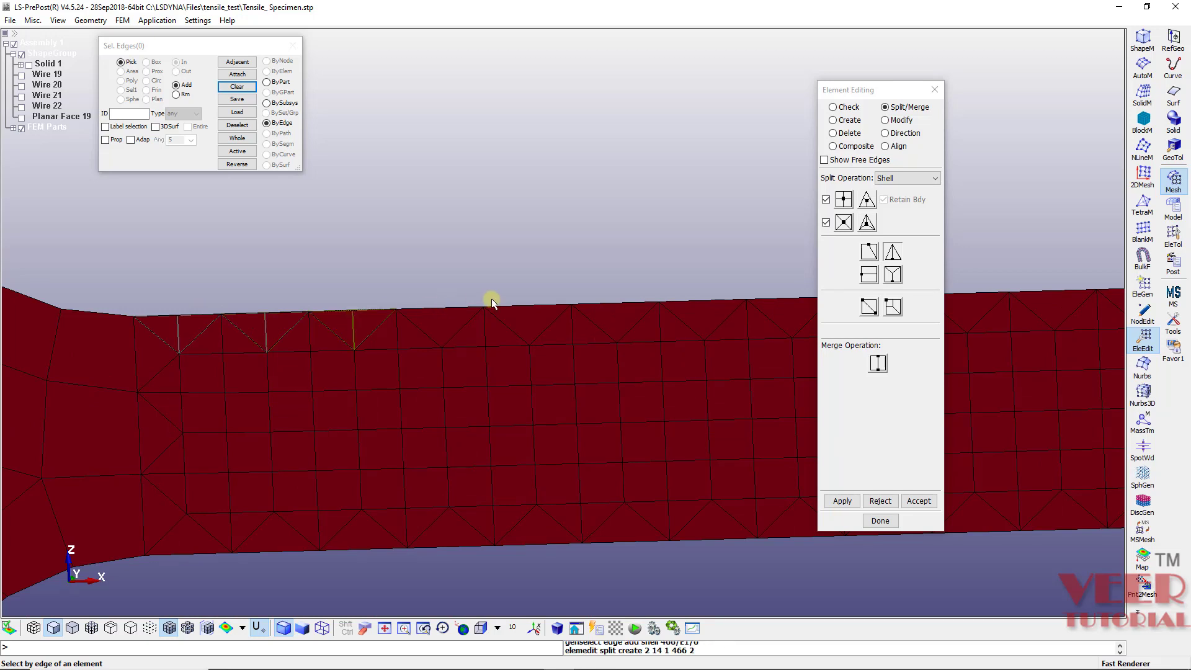
{"action": "scroll", "coordinate": [492, 302], "scroll_direction": "up", "scroll_amount": 2}
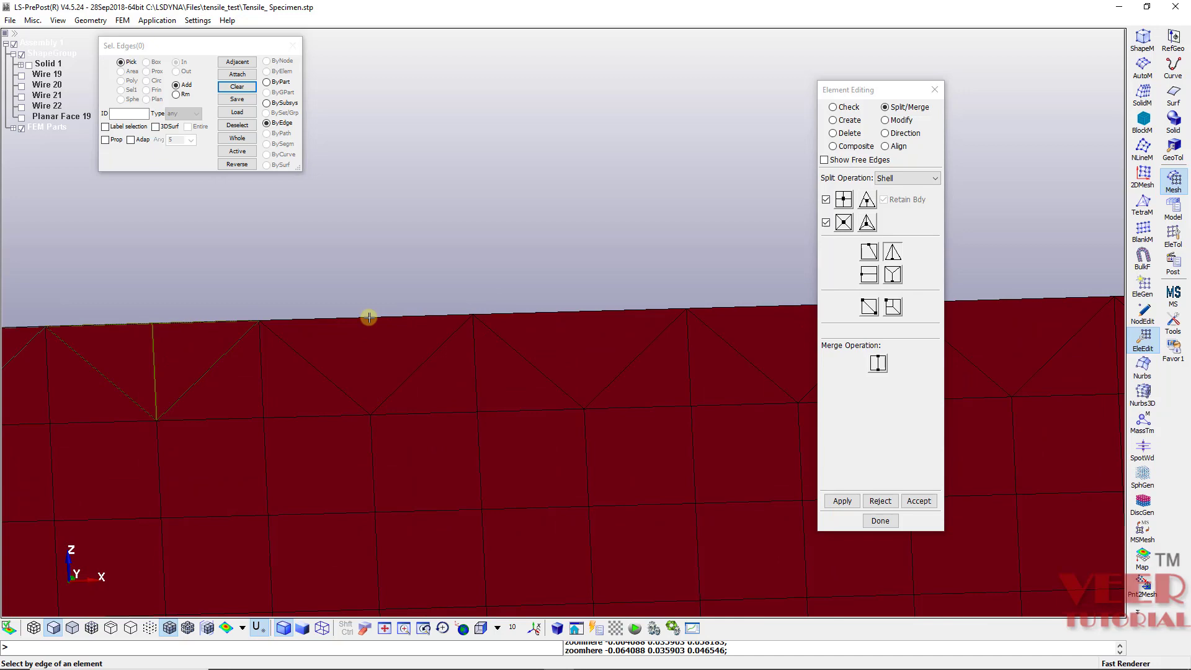
{"action": "scroll", "coordinate": [348, 318], "scroll_direction": "down", "scroll_amount": 2}
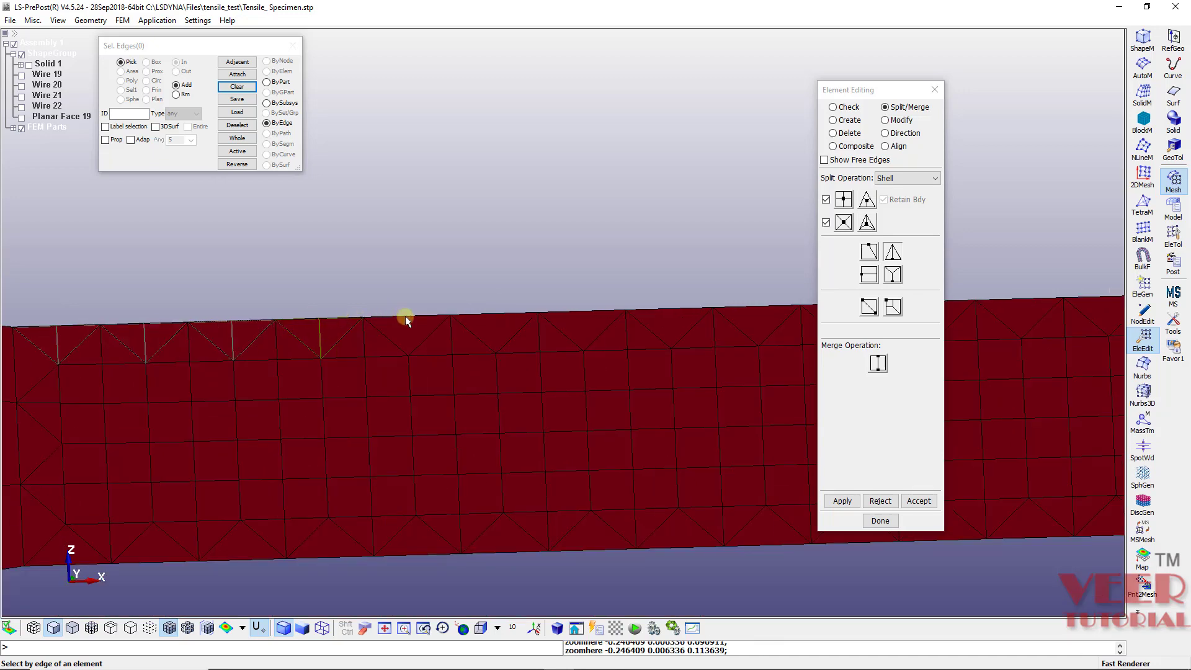
{"action": "scroll", "coordinate": [449, 316], "scroll_direction": "down", "scroll_amount": 2}
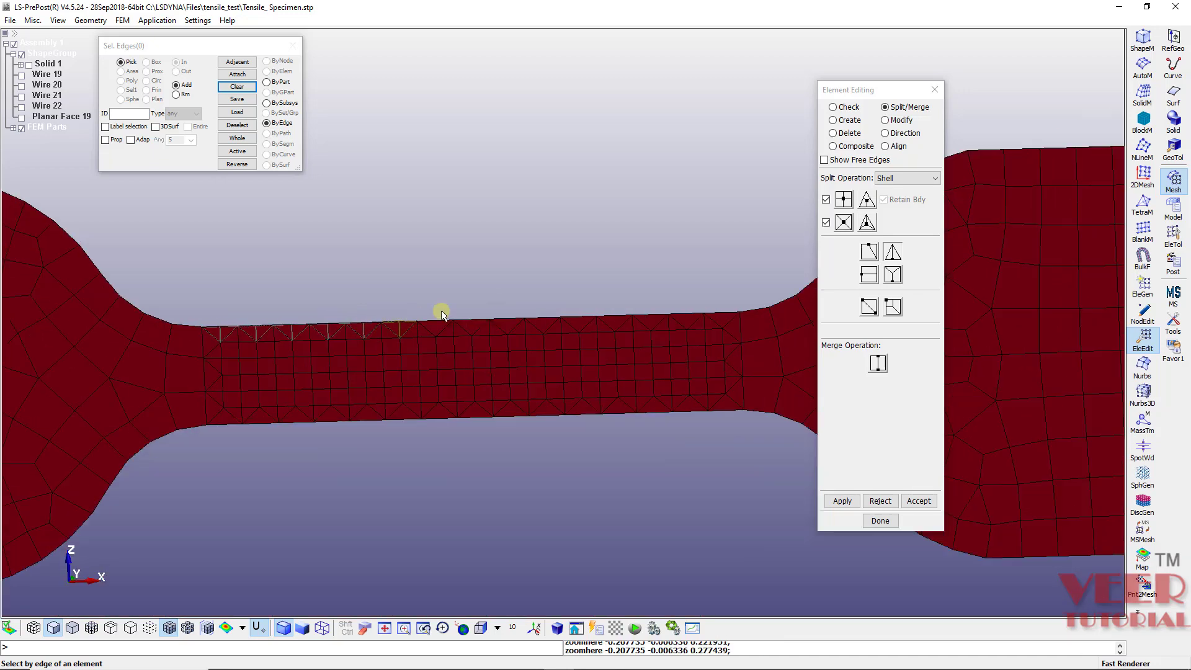
{"action": "scroll", "coordinate": [442, 312], "scroll_direction": "up", "scroll_amount": 2}
{"action": "left_click", "coordinate": [426, 332]}
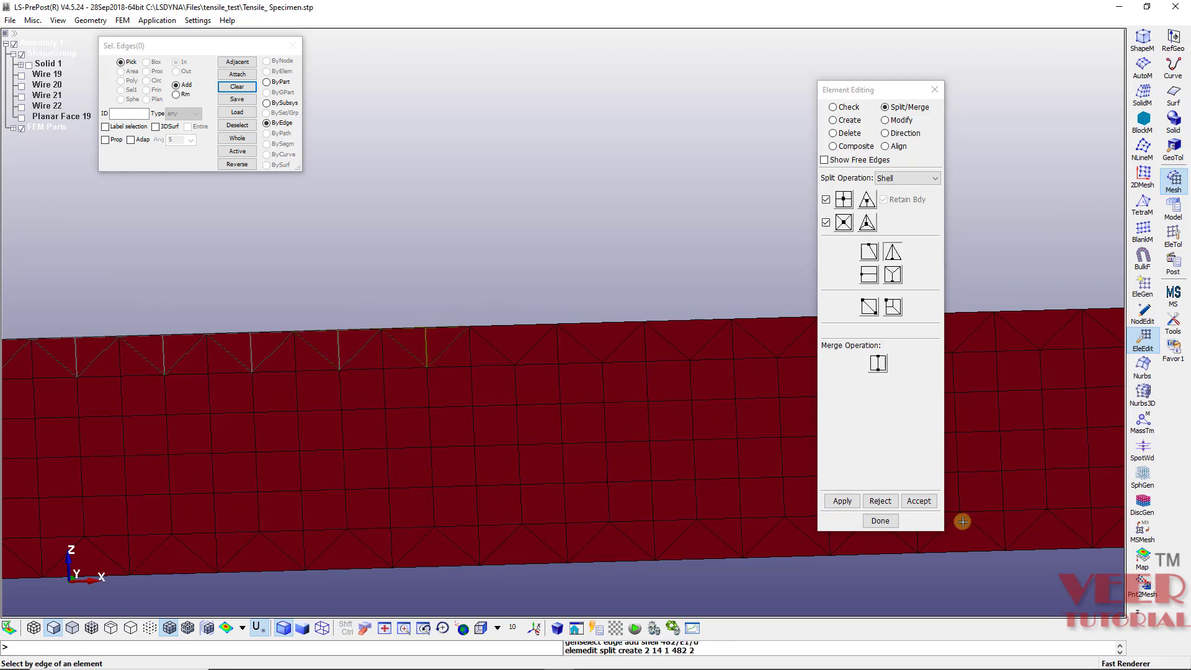
{"action": "left_click", "coordinate": [918, 501]}
Step: Split the remaining top-row elements up to the shoulder, rejecting one wrong split, and accept them
{"action": "scroll", "coordinate": [309, 335], "scroll_direction": "down", "scroll_amount": 1}
{"action": "scroll", "coordinate": [356, 335], "scroll_direction": "up", "scroll_amount": 1}
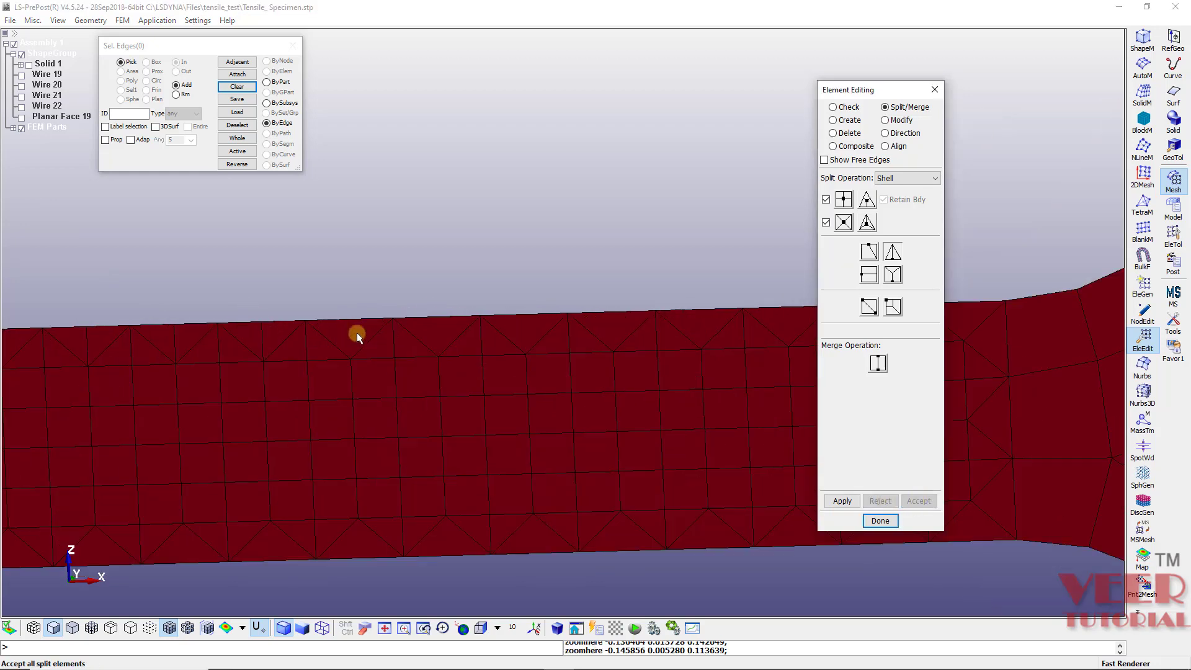
{"action": "scroll", "coordinate": [357, 335], "scroll_direction": "up", "scroll_amount": 1}
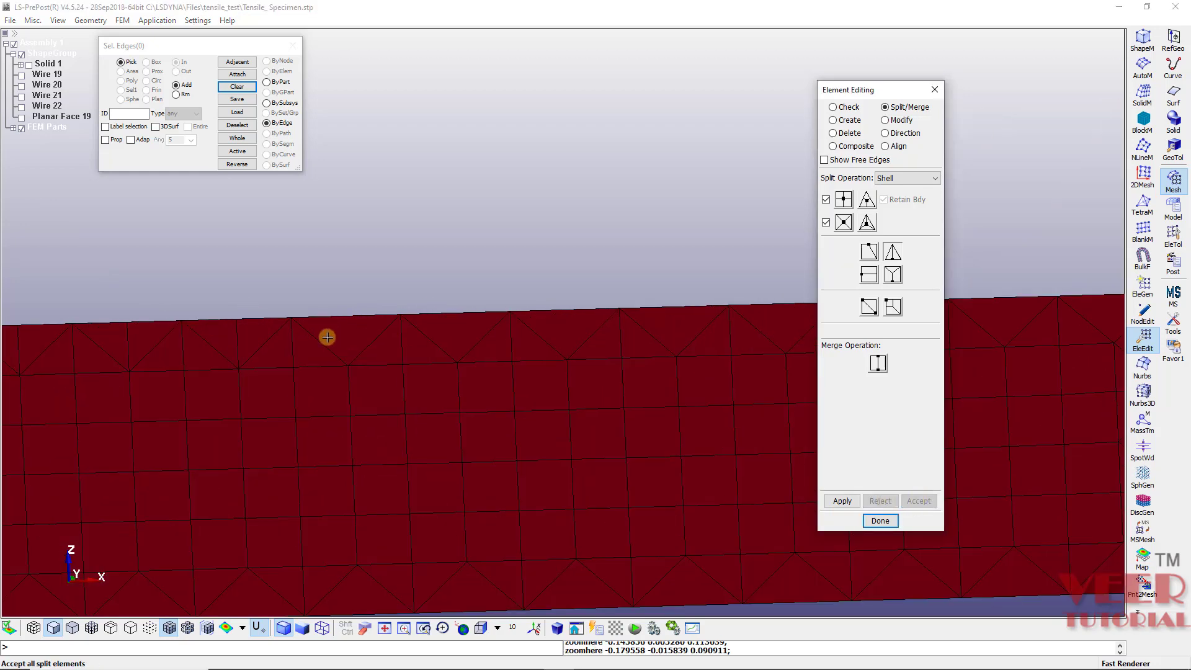
{"action": "left_click", "coordinate": [321, 317]}
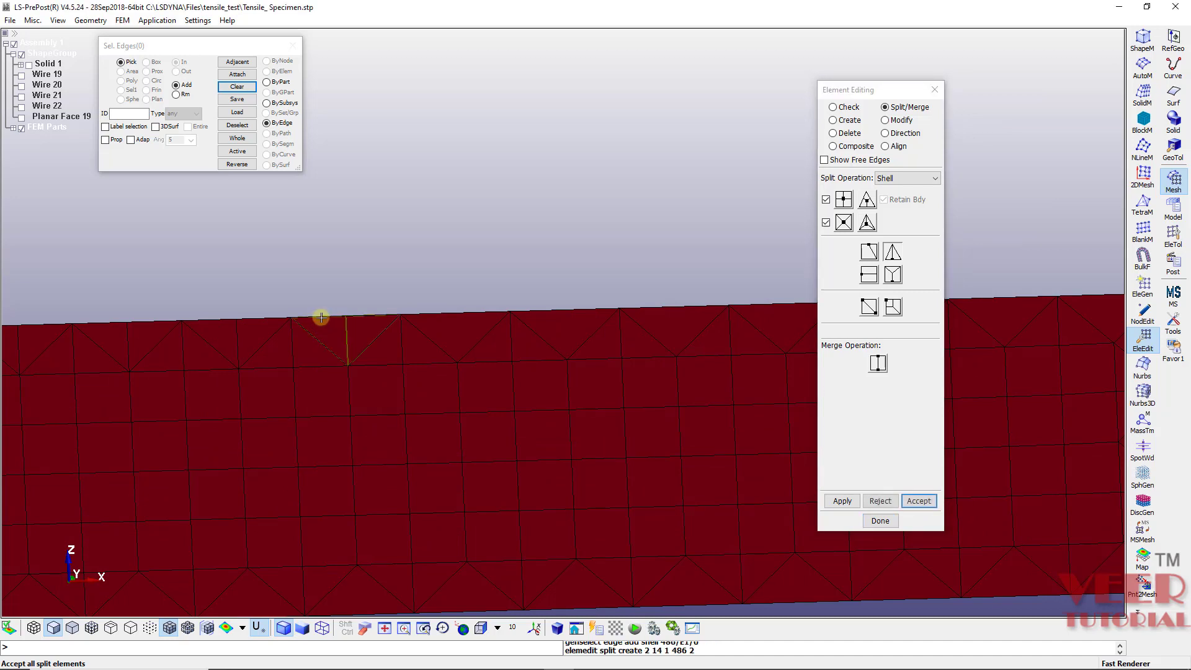
{"action": "left_click", "coordinate": [426, 339]}
{"action": "scroll", "coordinate": [462, 333], "scroll_direction": "up", "scroll_amount": 2}
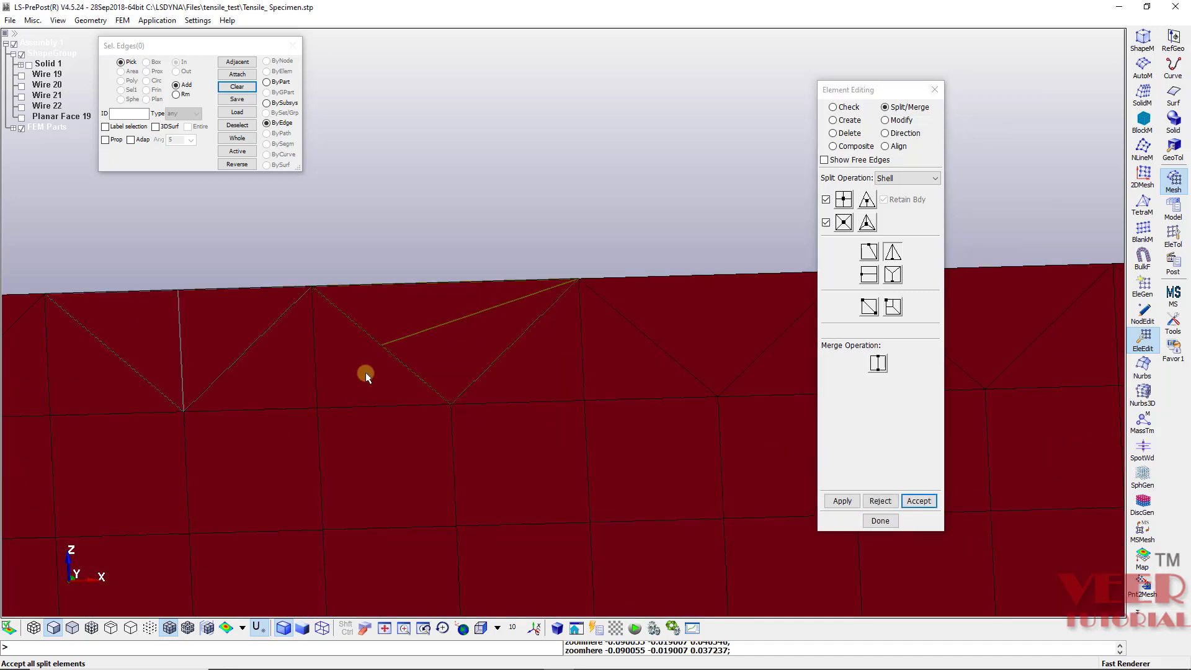
{"action": "left_click", "coordinate": [881, 501]}
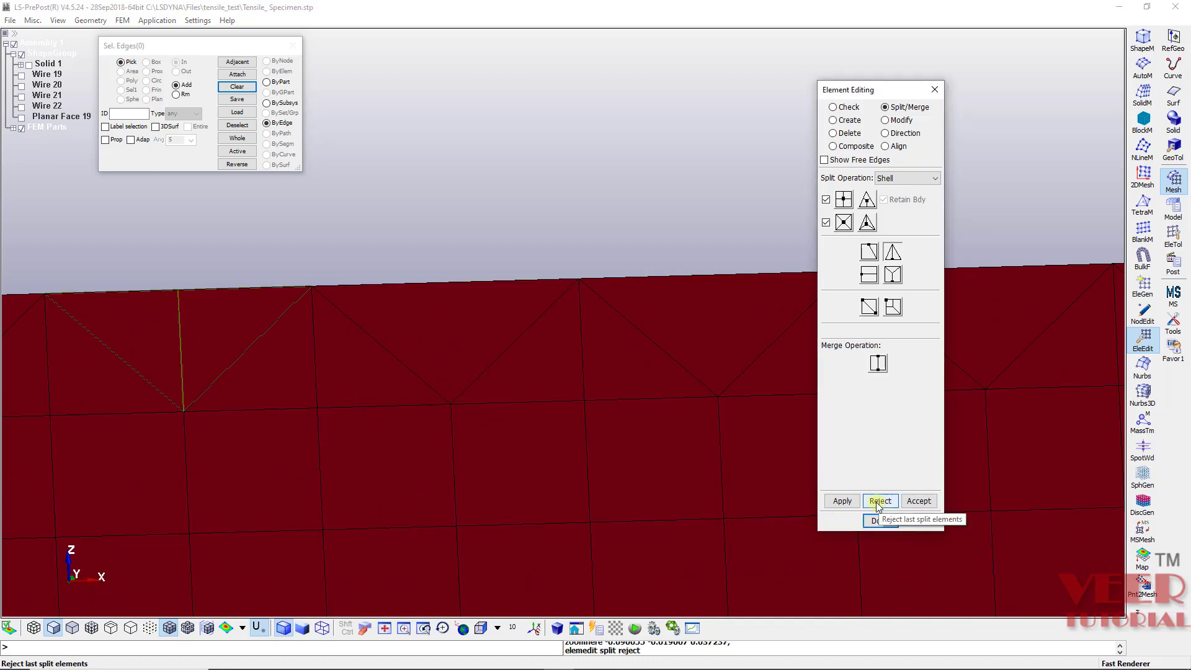
{"action": "scroll", "coordinate": [386, 348], "scroll_direction": "down", "scroll_amount": 2}
{"action": "left_click", "coordinate": [389, 324]}
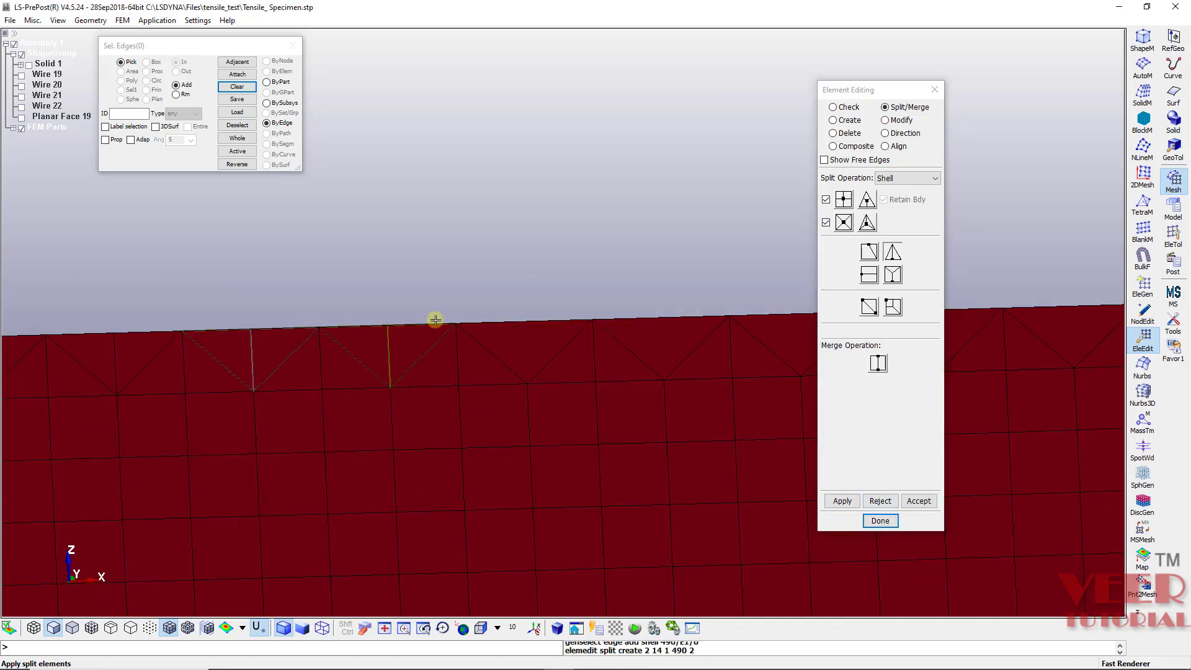
{"action": "left_click", "coordinate": [524, 321]}
{"action": "scroll", "coordinate": [306, 333], "scroll_direction": "down", "scroll_amount": 3}
{"action": "scroll", "coordinate": [505, 314], "scroll_direction": "up", "scroll_amount": 2}
{"action": "left_click", "coordinate": [413, 324]}
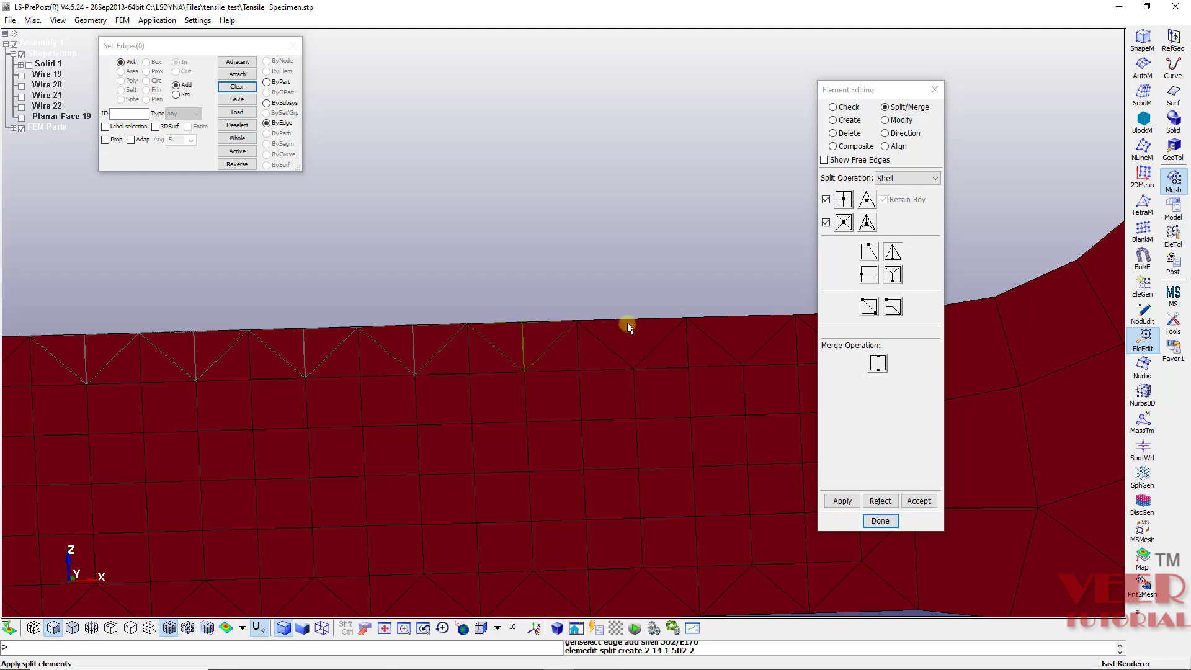
{"action": "scroll", "coordinate": [627, 324], "scroll_direction": "down", "scroll_amount": 3}
{"action": "scroll", "coordinate": [560, 337], "scroll_direction": "up", "scroll_amount": 2}
{"action": "left_click", "coordinate": [553, 319]}
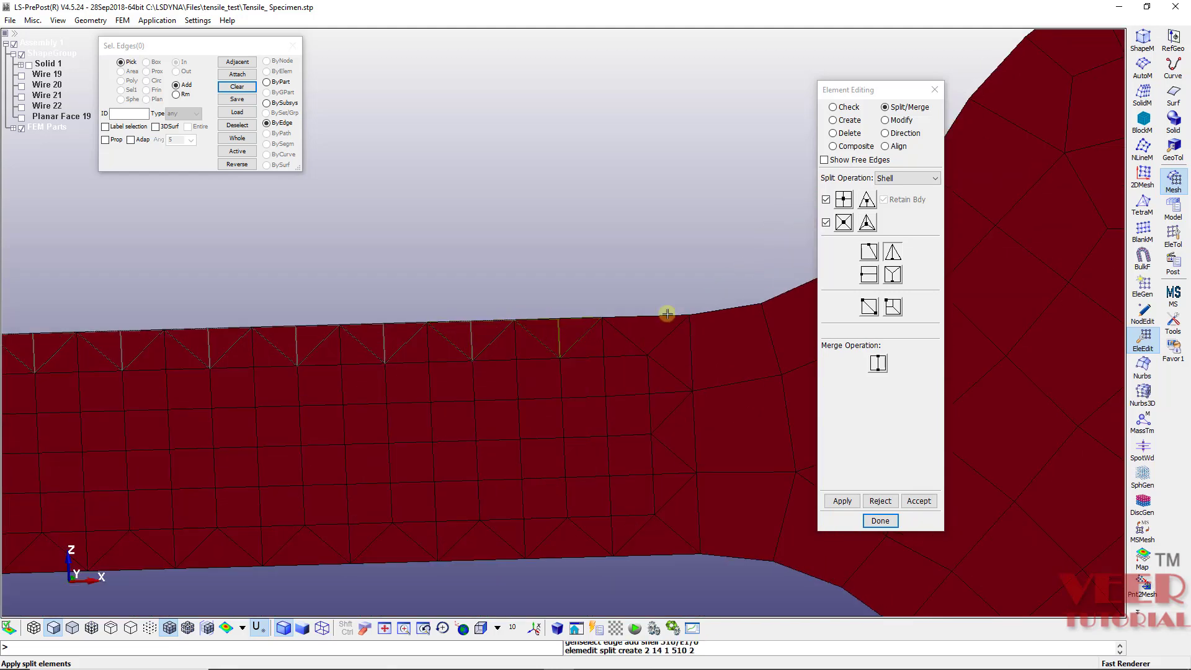
{"action": "left_click", "coordinate": [643, 321]}
{"action": "left_click", "coordinate": [918, 501]}
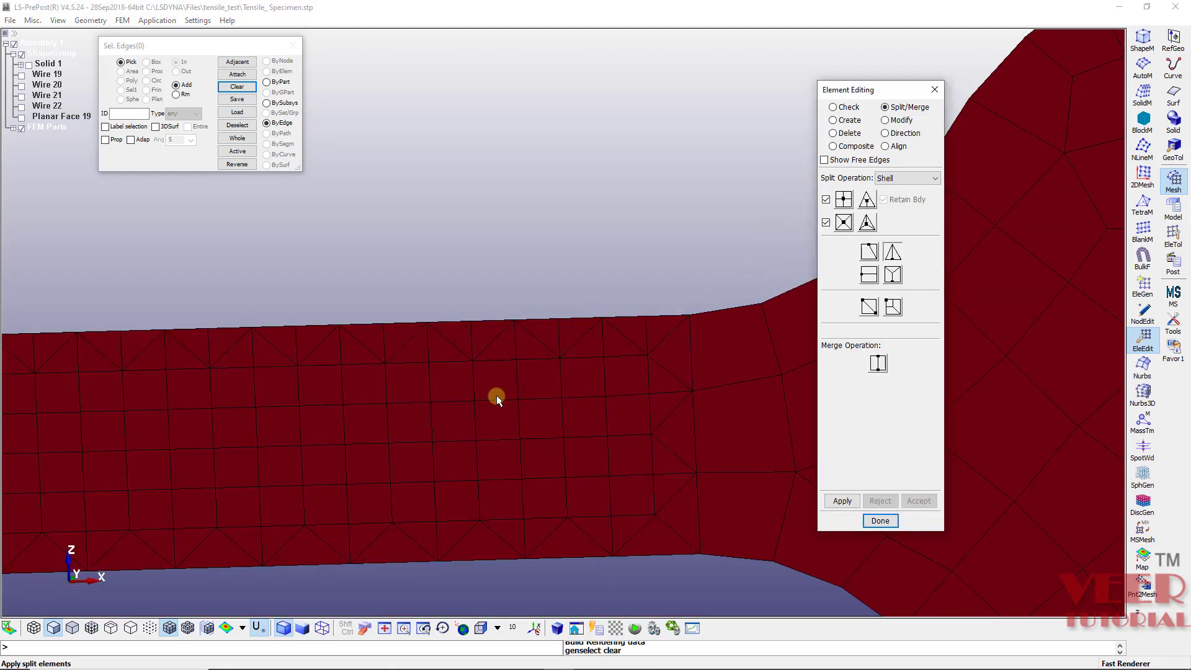
Step: Split bottom-row gauge elements by edge into transition triangles, working leftward
{"action": "scroll", "coordinate": [447, 391], "scroll_direction": "down", "scroll_amount": 3}
{"action": "scroll", "coordinate": [441, 400], "scroll_direction": "up", "scroll_amount": 6}
{"action": "left_click", "coordinate": [434, 403]}
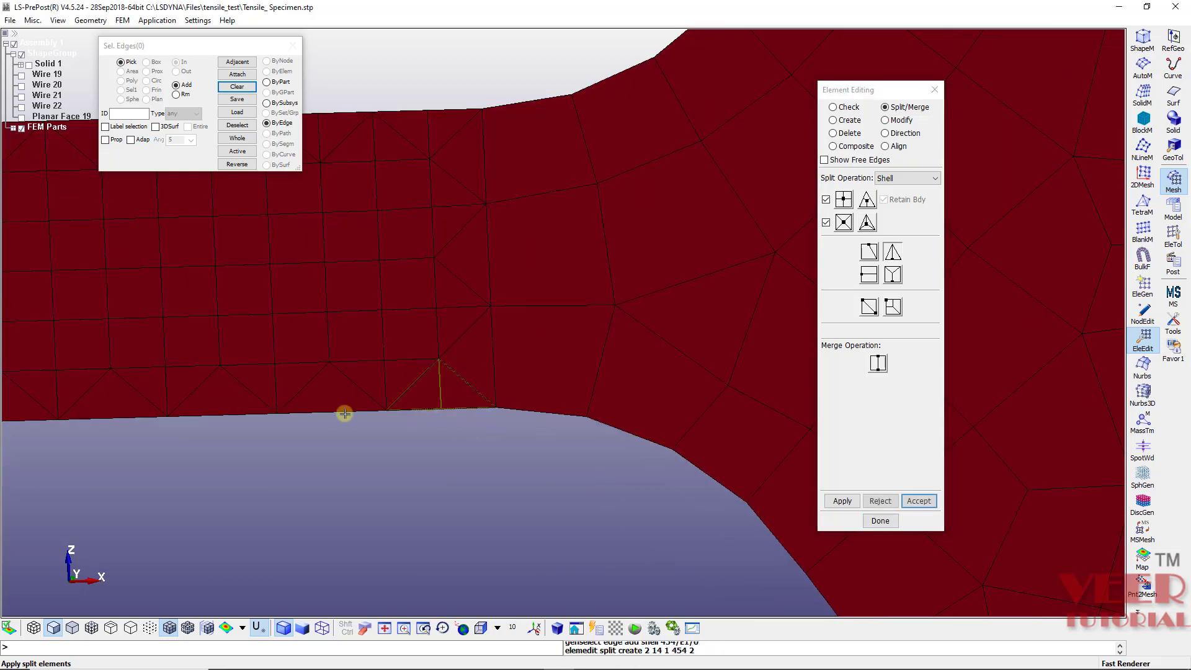
{"action": "left_click", "coordinate": [323, 412]}
{"action": "left_click", "coordinate": [201, 410]}
{"action": "scroll", "coordinate": [452, 412], "scroll_direction": "down", "scroll_amount": 3}
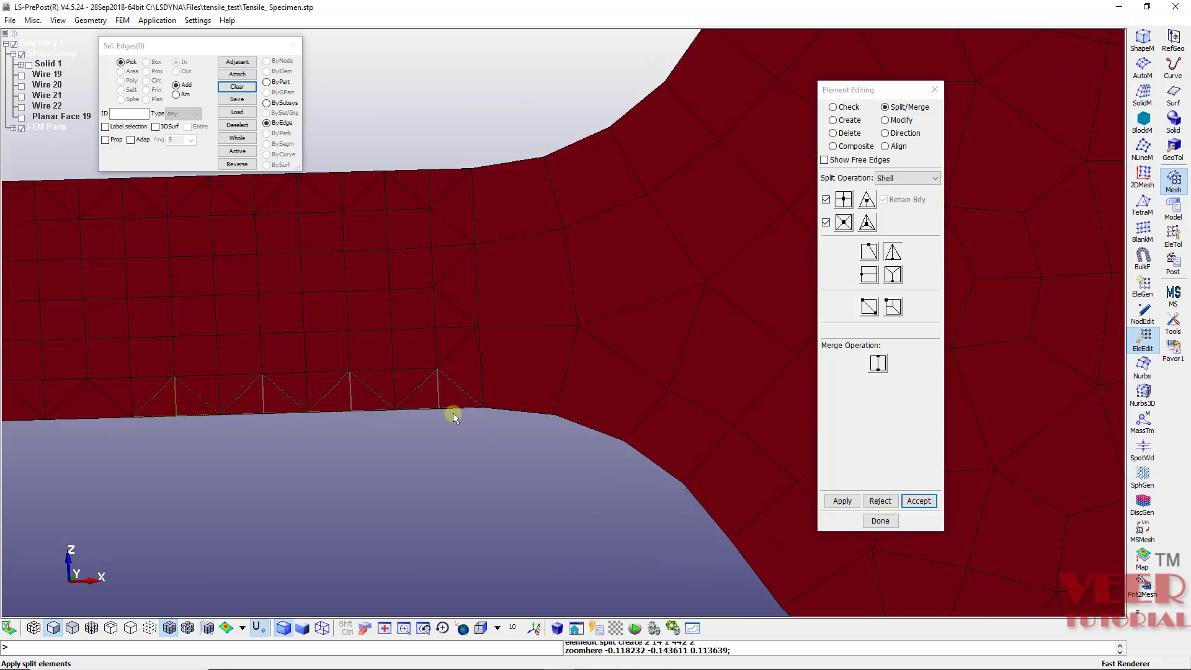
{"action": "scroll", "coordinate": [248, 412], "scroll_direction": "up", "scroll_amount": 3}
{"action": "left_click", "coordinate": [287, 408]}
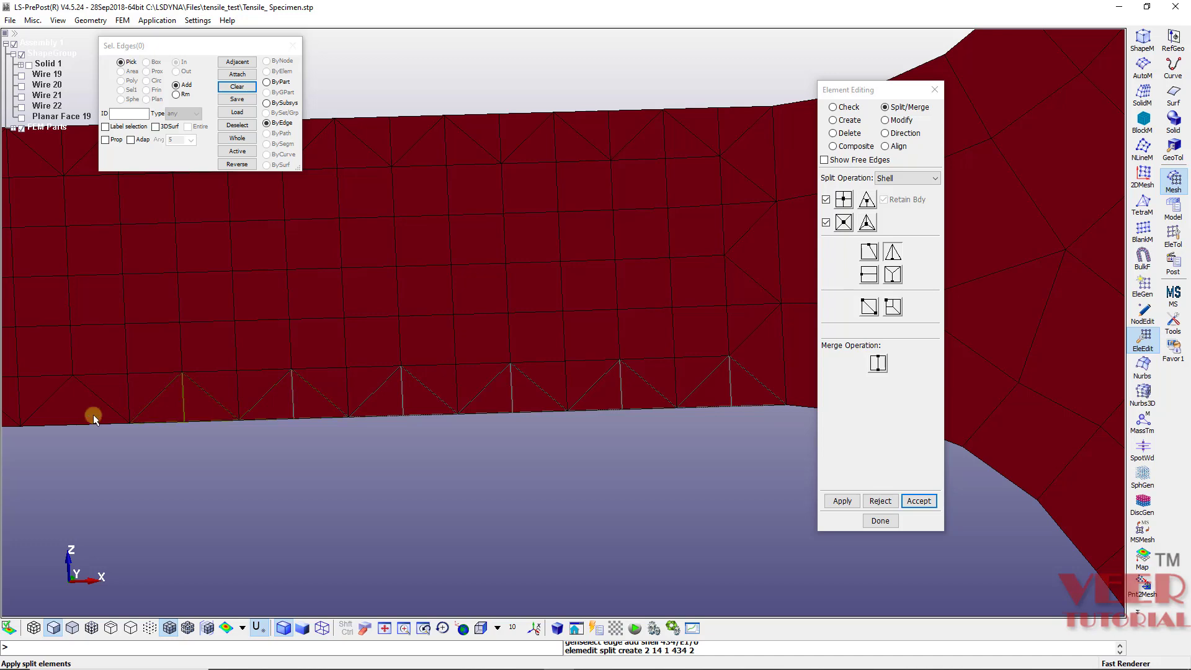
{"action": "scroll", "coordinate": [506, 411], "scroll_direction": "down", "scroll_amount": 3}
{"action": "scroll", "coordinate": [306, 427], "scroll_direction": "up", "scroll_amount": 3}
{"action": "left_click", "coordinate": [315, 395]}
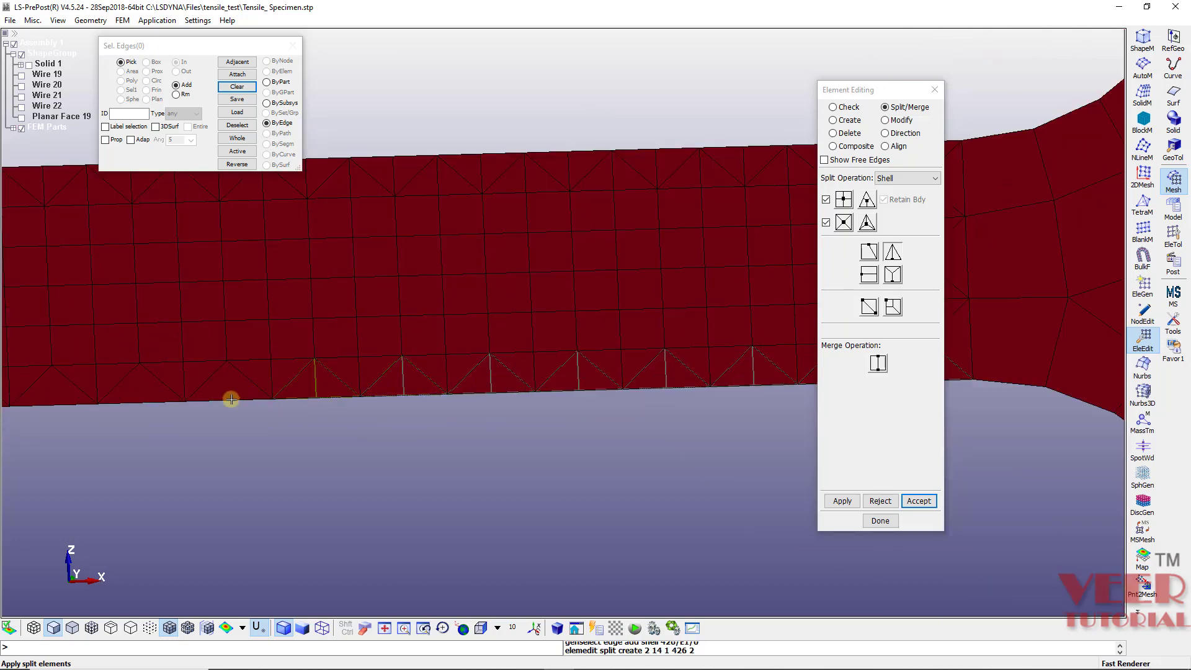
{"action": "left_click", "coordinate": [227, 398]}
{"action": "left_click", "coordinate": [137, 403]}
{"action": "left_click", "coordinate": [51, 404]}
Step: Split the last bottom-row elements near the left shoulder, accept the splits, and close Element Editing
{"action": "scroll", "coordinate": [615, 388], "scroll_direction": "down", "scroll_amount": 2}
{"action": "scroll", "coordinate": [614, 388], "scroll_direction": "down", "scroll_amount": 2}
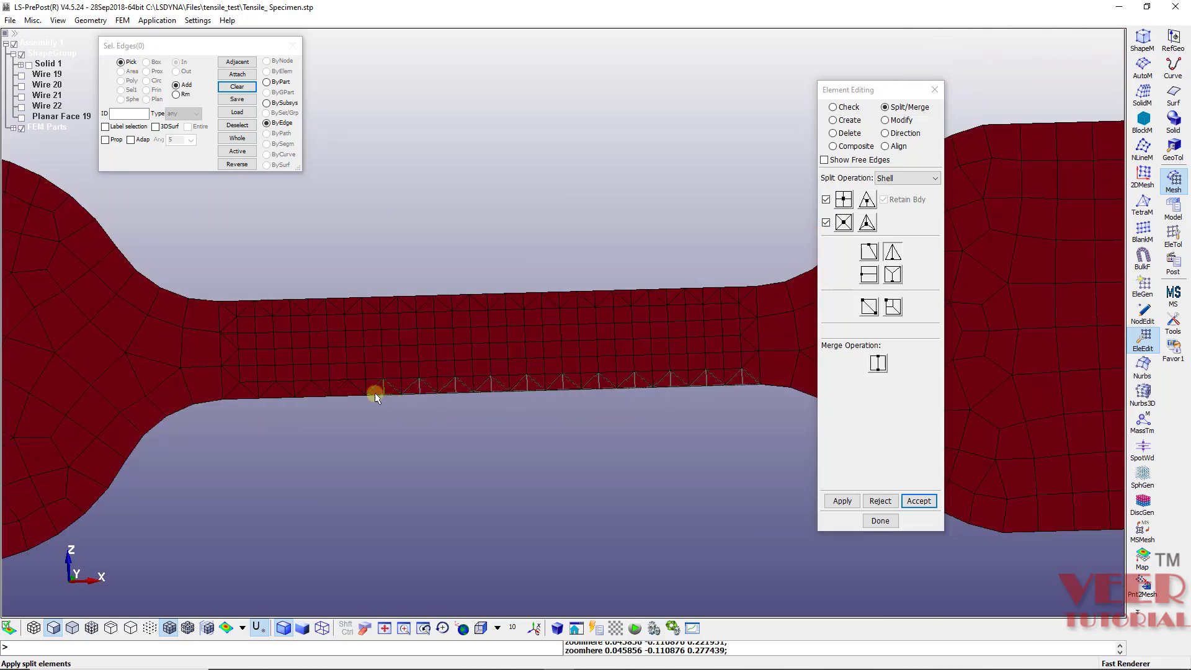
{"action": "scroll", "coordinate": [316, 384], "scroll_direction": "up", "scroll_amount": 2}
{"action": "left_click", "coordinate": [333, 390]}
{"action": "left_click", "coordinate": [264, 388]}
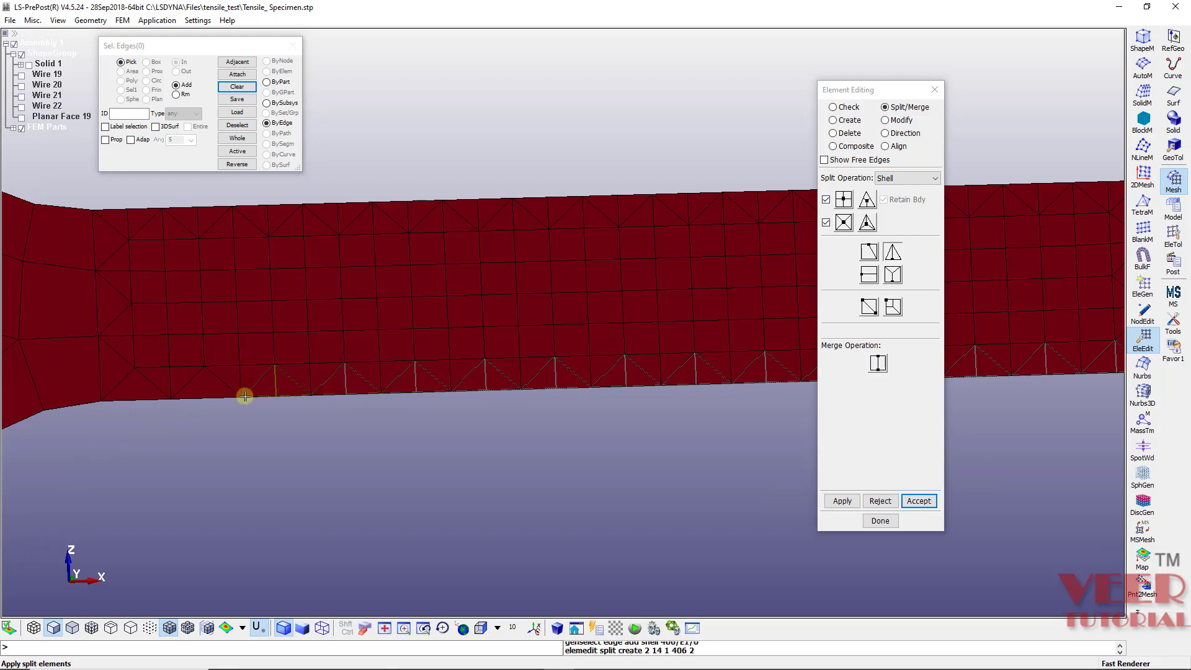
{"action": "left_click", "coordinate": [194, 400]}
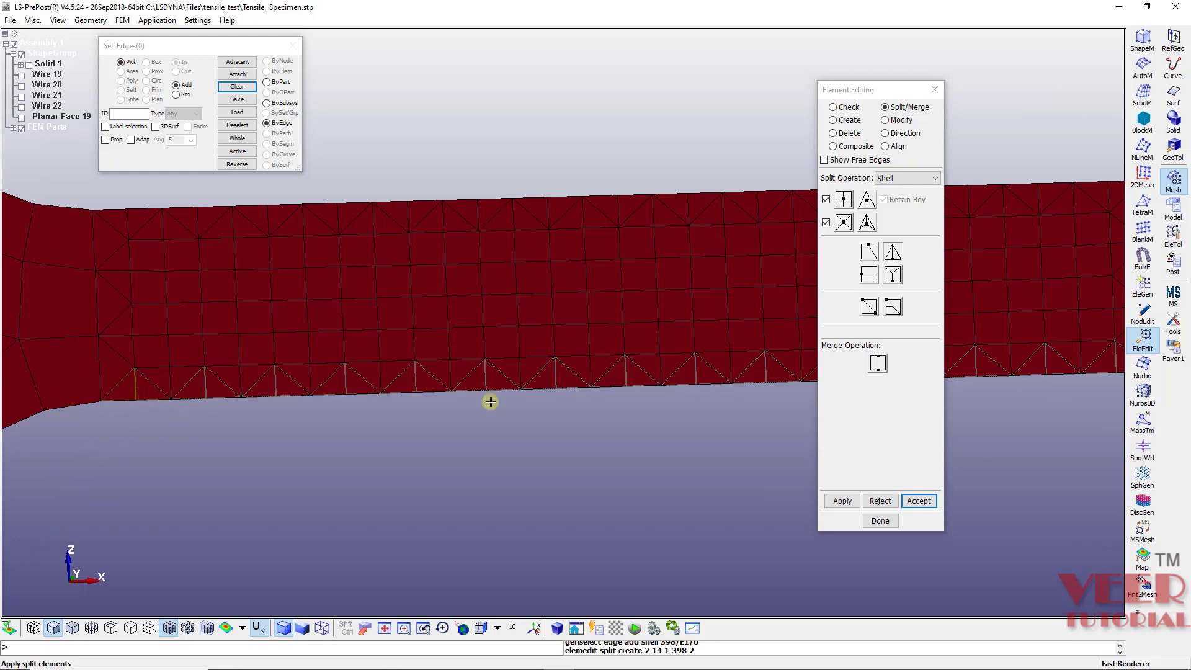
{"action": "left_click", "coordinate": [916, 502]}
{"action": "left_click", "coordinate": [880, 521]}
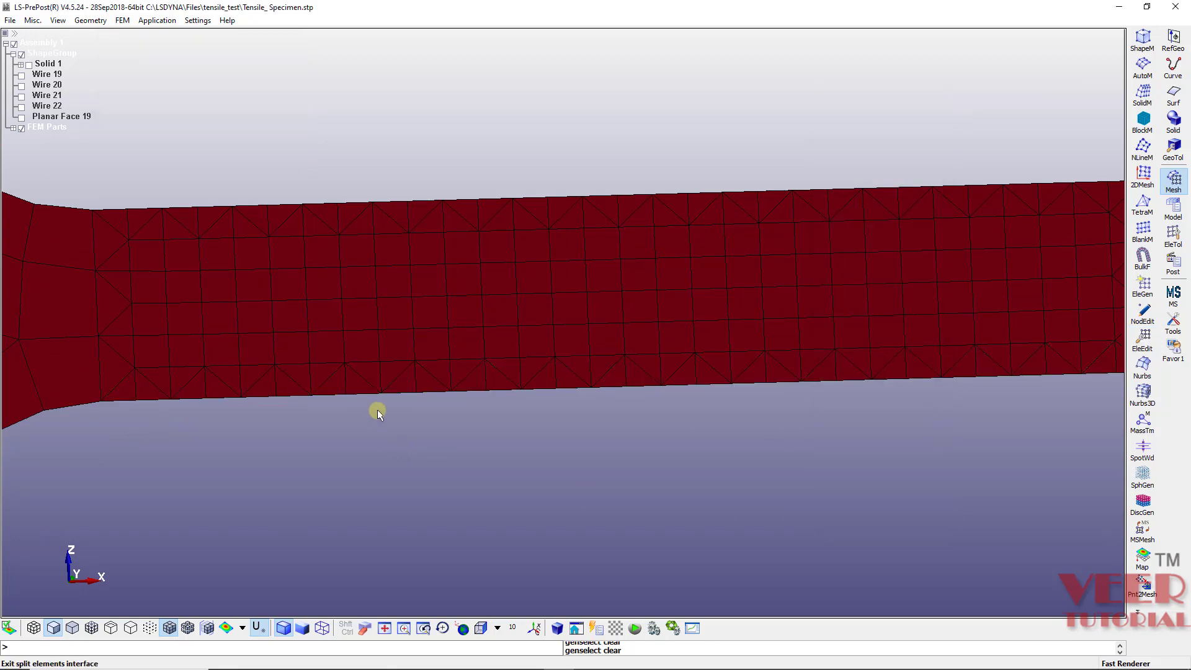
{"action": "scroll", "coordinate": [311, 354], "scroll_direction": "down", "scroll_amount": 3}
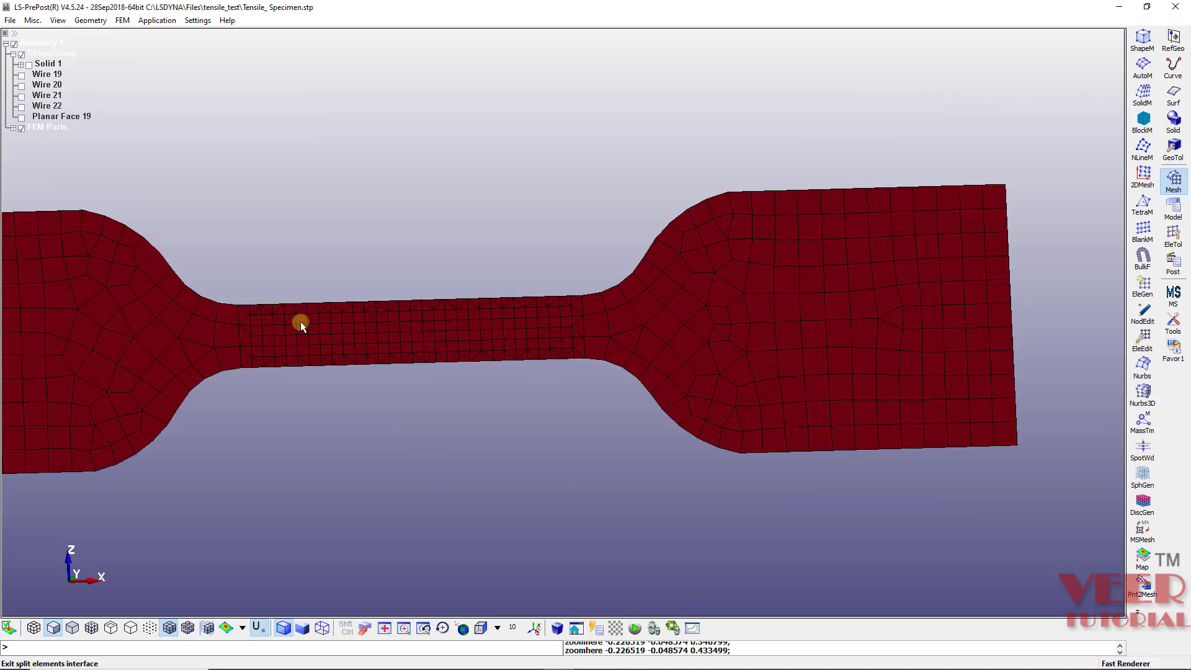
{"action": "scroll", "coordinate": [300, 322], "scroll_direction": "down", "scroll_amount": 3}
{"action": "scroll", "coordinate": [416, 310], "scroll_direction": "up", "scroll_amount": 2}
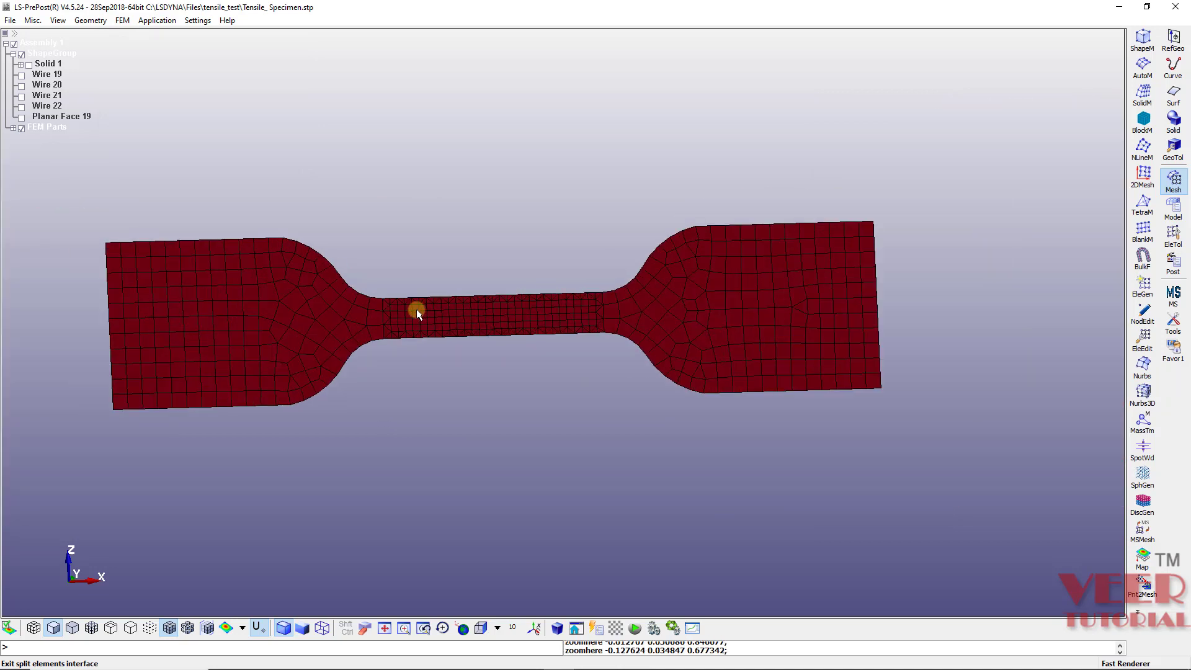
{"action": "mouse_move", "coordinate": [429, 294]}
{"action": "left_mouse_down", "text": "ctrl"}
{"action": "mouse_move", "coordinate": [455, 273]}
{"action": "mouse_move", "coordinate": [476, 320]}
{"action": "mouse_move", "coordinate": [576, 336]}
{"action": "left_mouse_up", "text": "ctrl"}
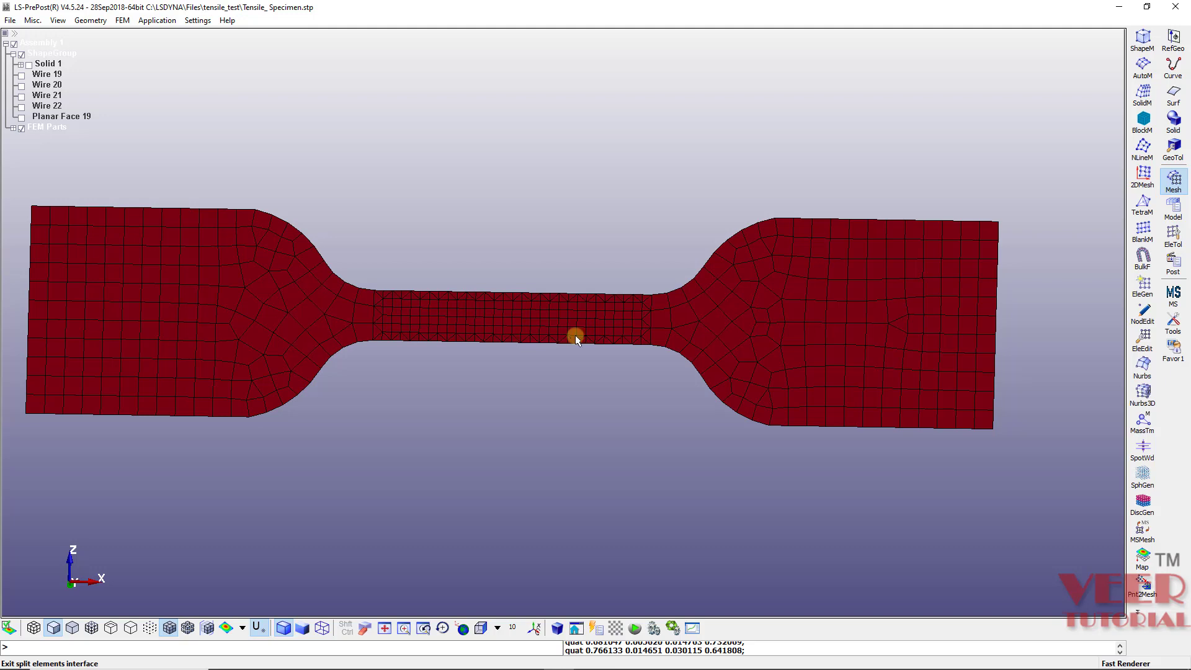
Step: Save the refined mesh as keyword file C:\LSDYNA\Files\tensile_1 with output version V971_R5
{"action": "left_click", "coordinate": [9, 22]}
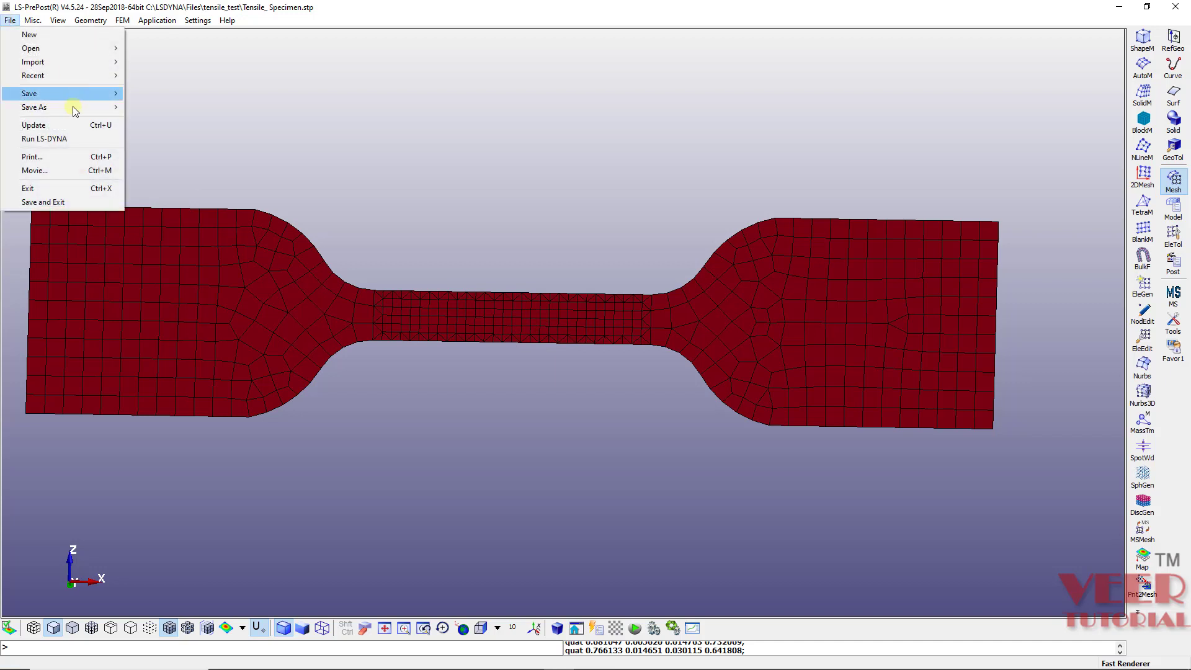
{"action": "mouse_move", "coordinate": [35, 107]}
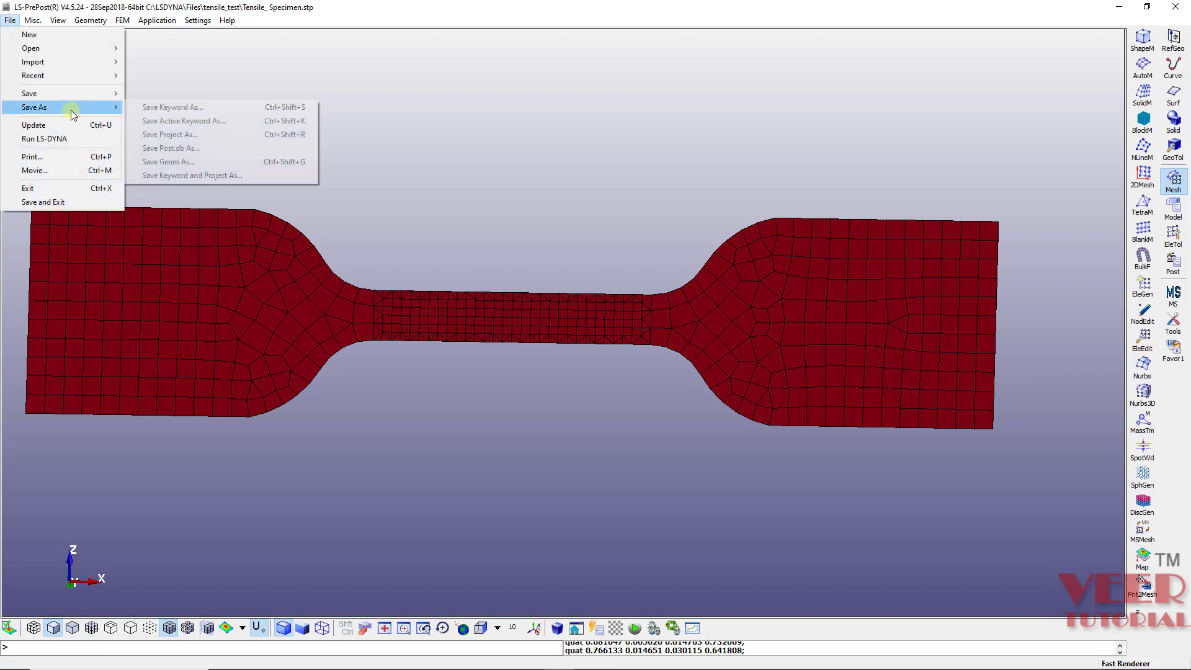
{"action": "left_click", "coordinate": [193, 109]}
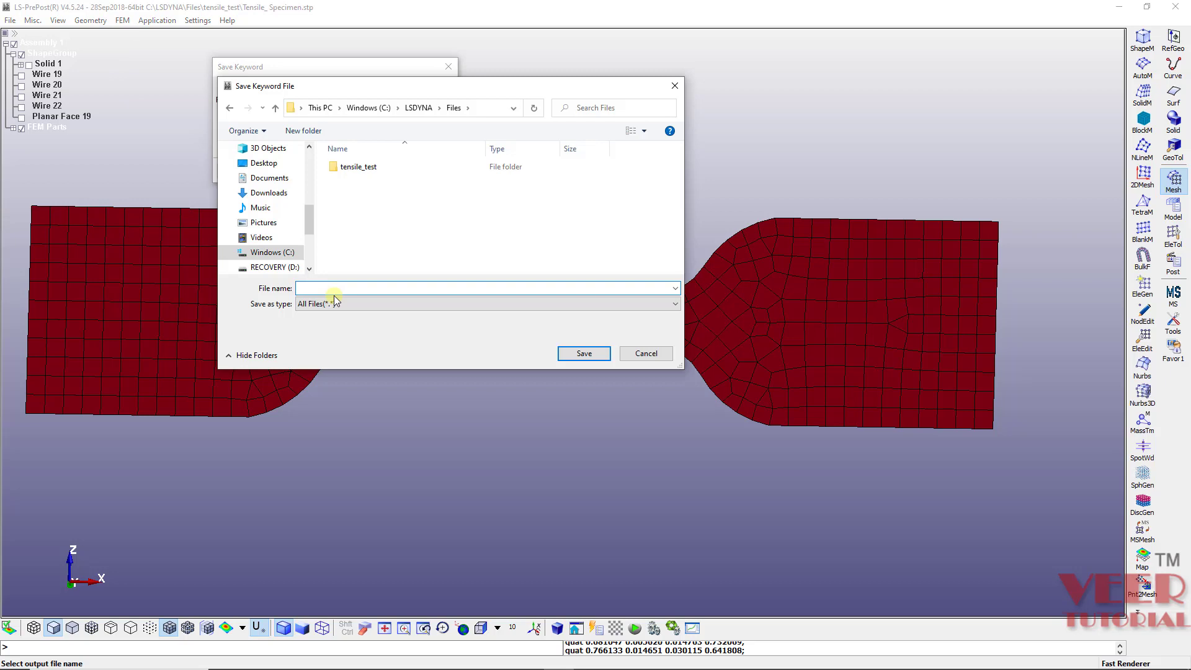
{"action": "type", "text": "tens"}
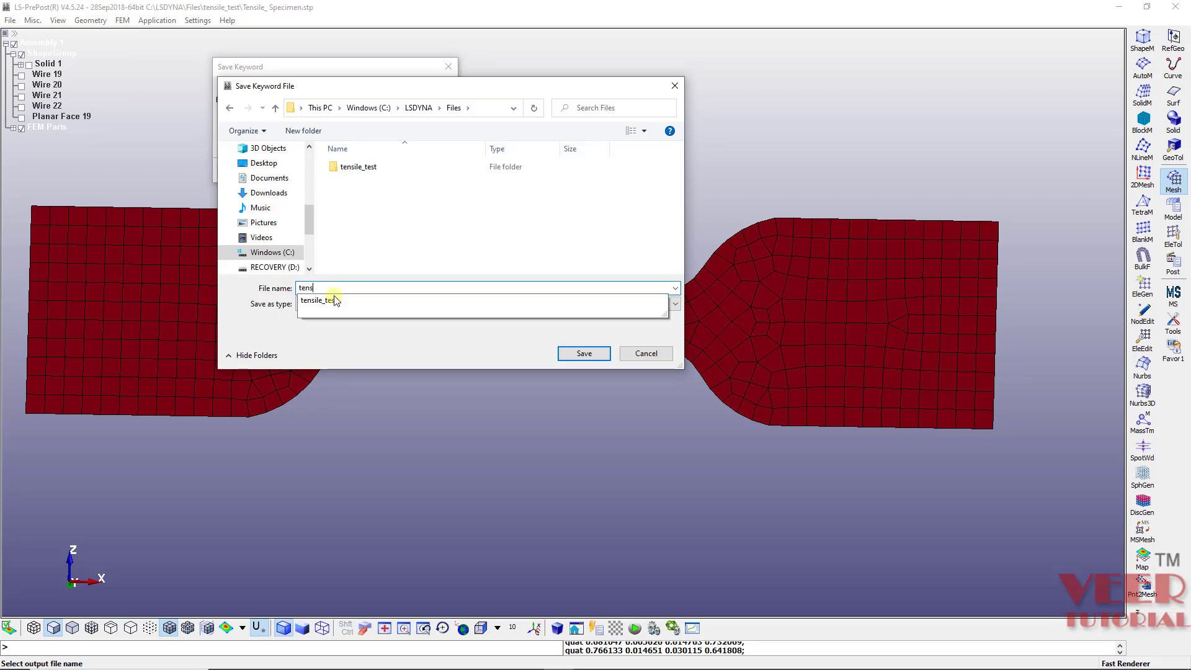
{"action": "type", "text": "ile_1"}
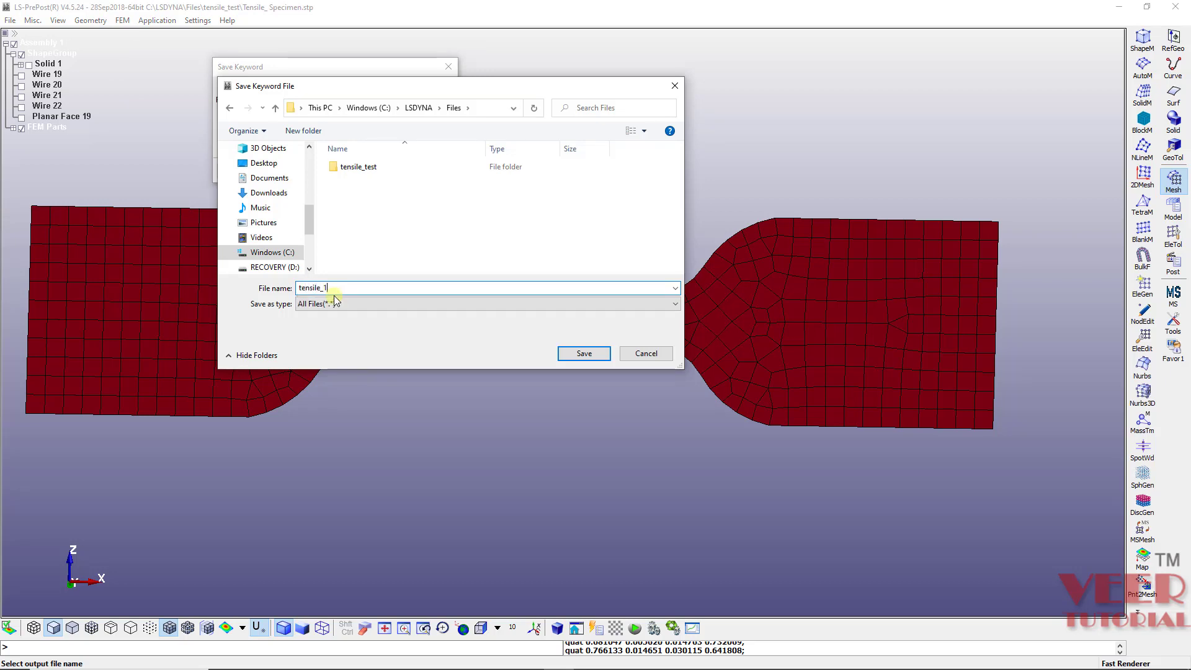
{"action": "left_click", "coordinate": [580, 355]}
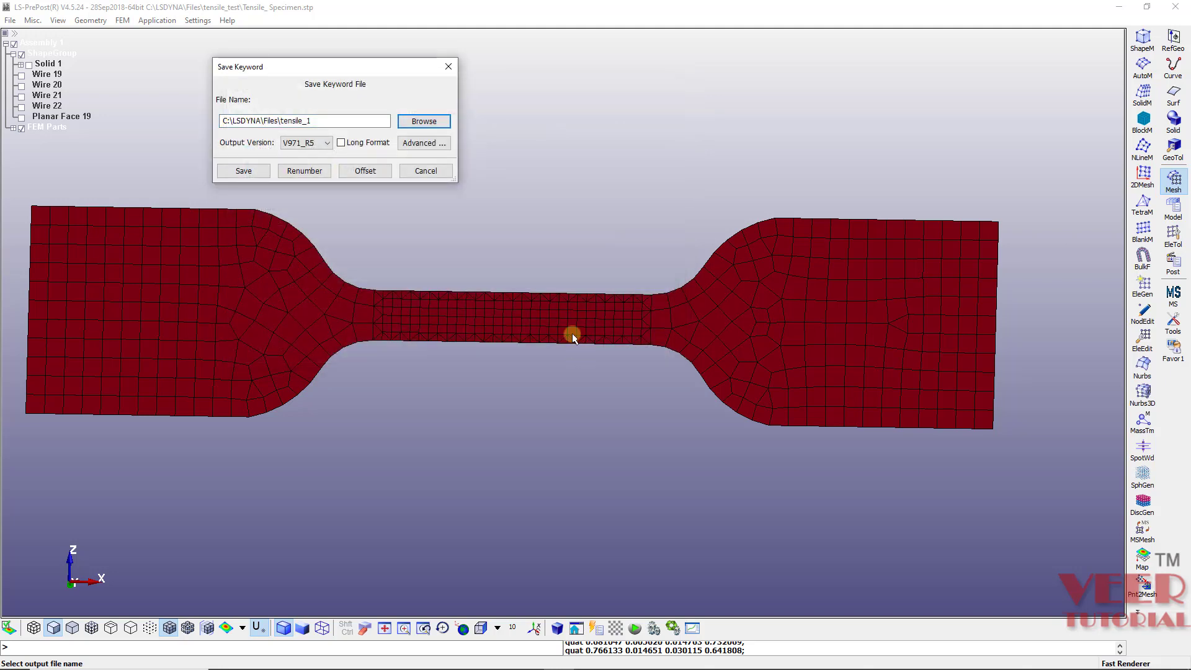
{"action": "left_click", "coordinate": [231, 170]}
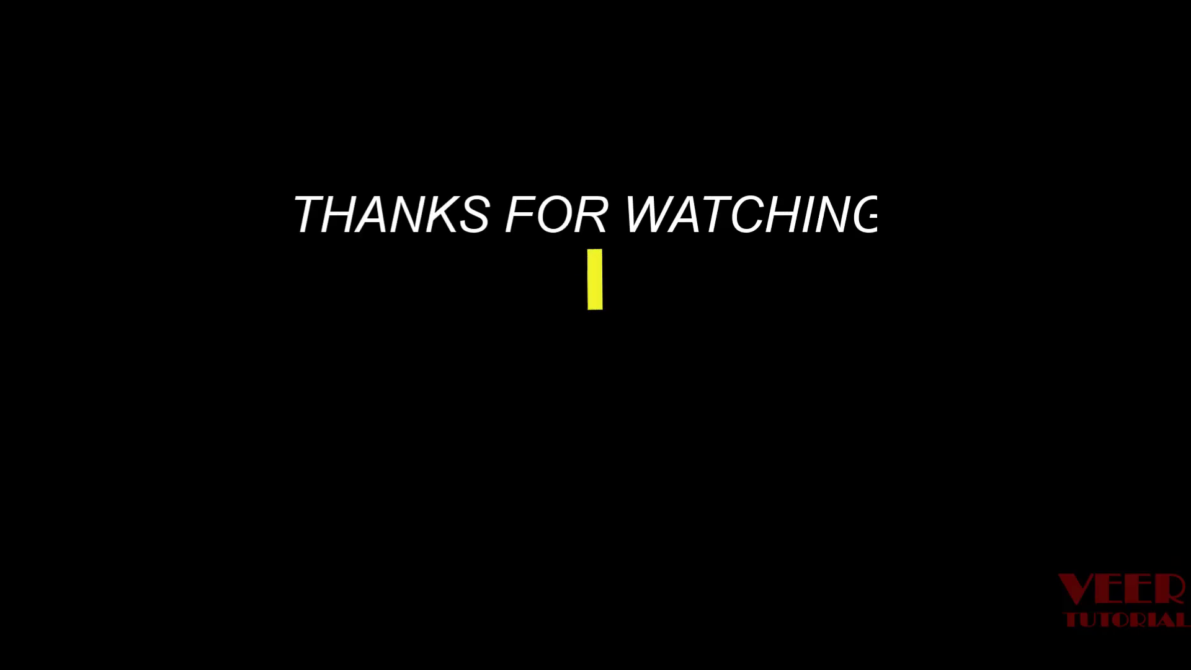